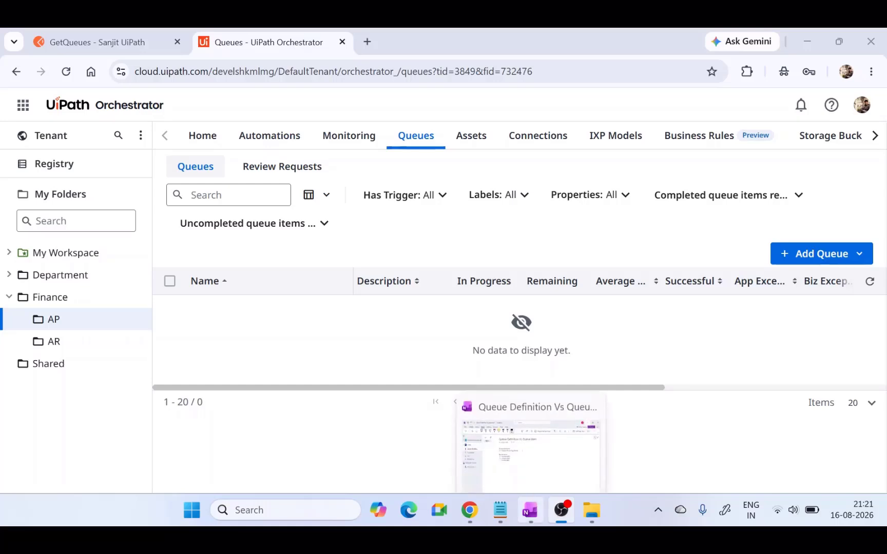
Switch to the OneNote queue page and mark Invoice Processing Queue, Invoice-001, Invoice-002 and Invoice-003 with the black pen.
left_click(531, 511)
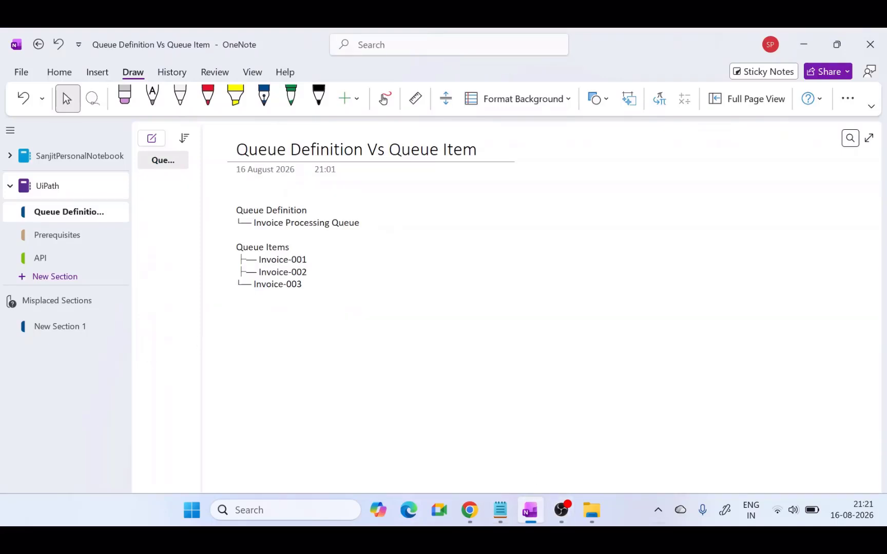
left_click(470, 511)
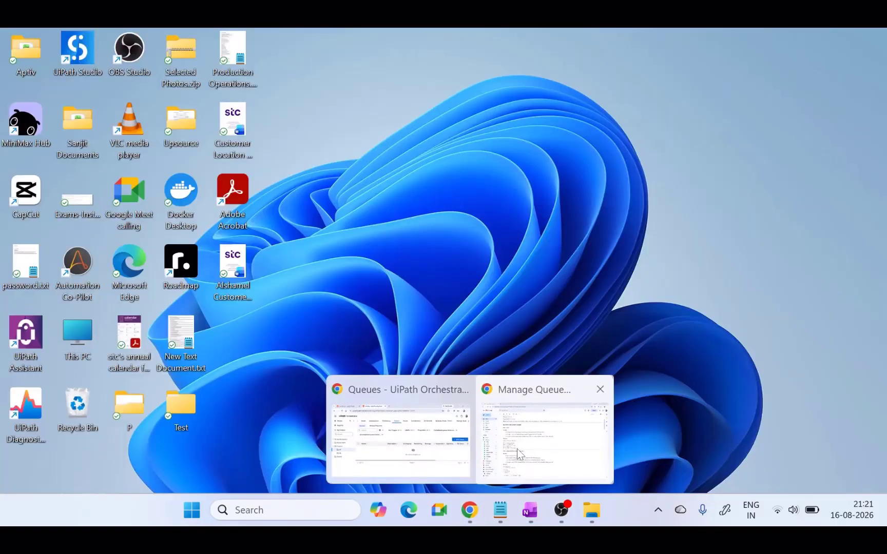
left_click(520, 452)
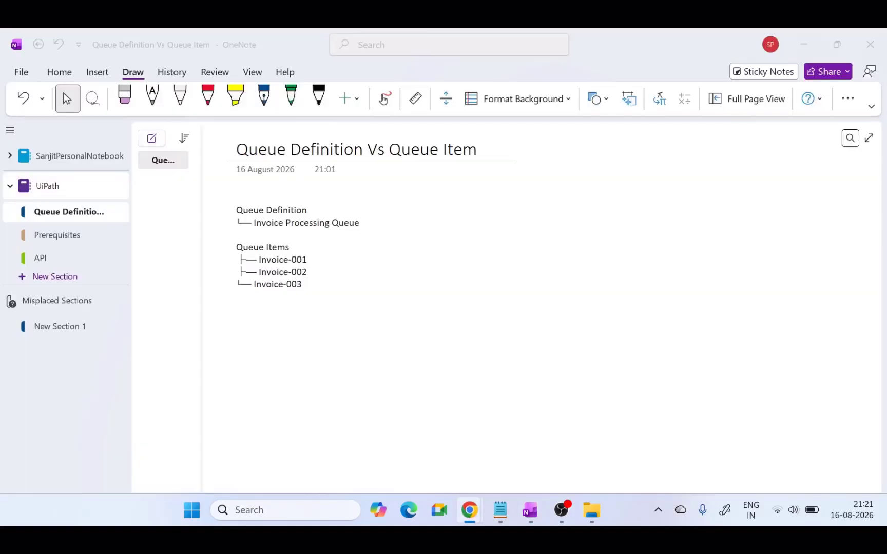
left_click(318, 97)
left_click_drag(360, 226, 402, 200)
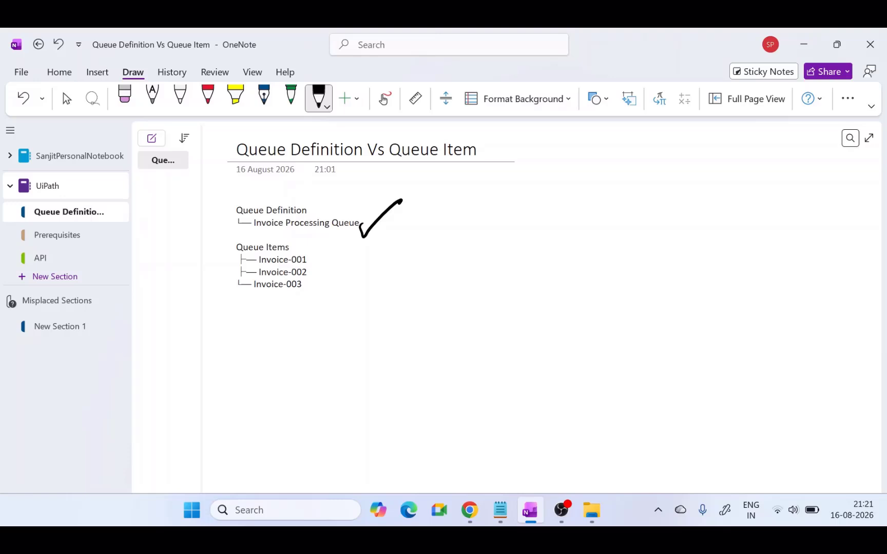
left_click_drag(317, 257, 352, 230)
left_click_drag(316, 275, 332, 260)
left_click_drag(309, 296, 329, 283)
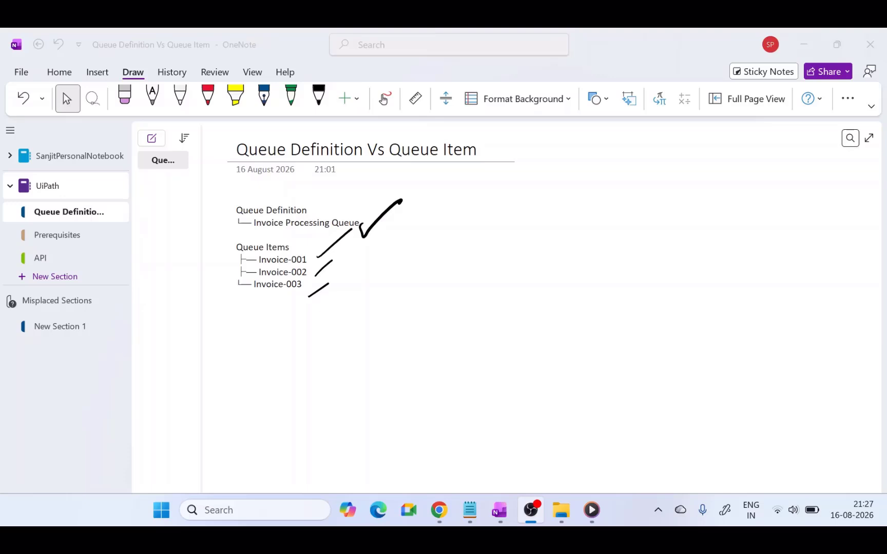
Open the Prerequisites section, draw a tick beside Access Token and circle the numbers of both list items.
left_click(58, 235)
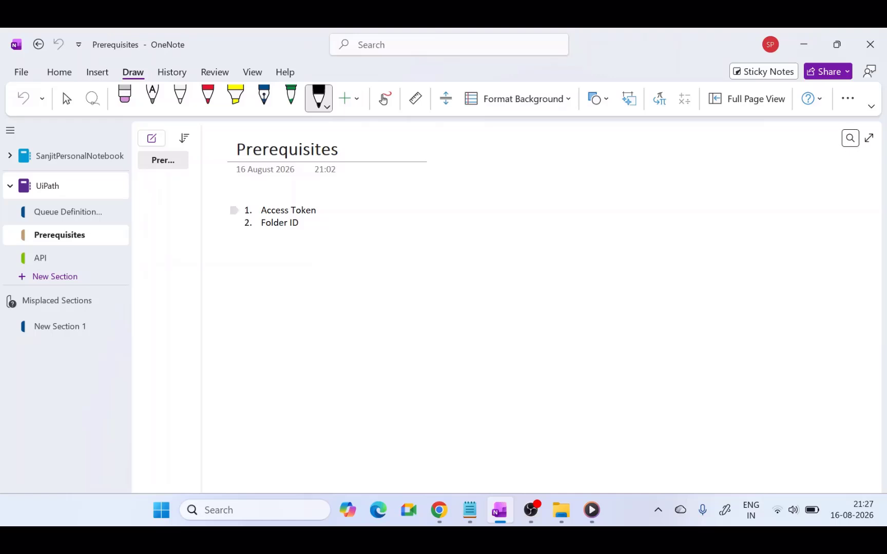
left_click_drag(320, 210, 359, 186)
left_click_drag(245, 192, 252, 194)
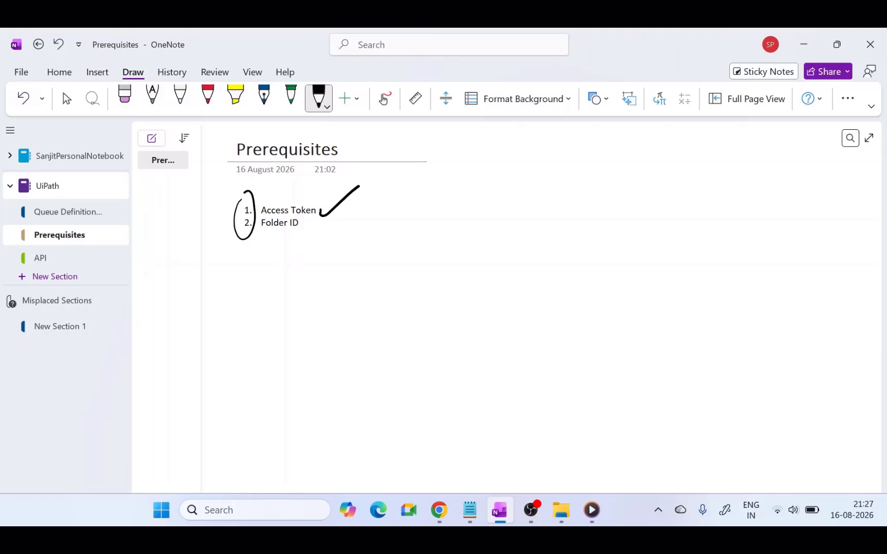
Open the API section, tick the GET / POST endpoint, circle POST and outline the base and QueueDefinitions parts of its URL.
left_click(67, 252)
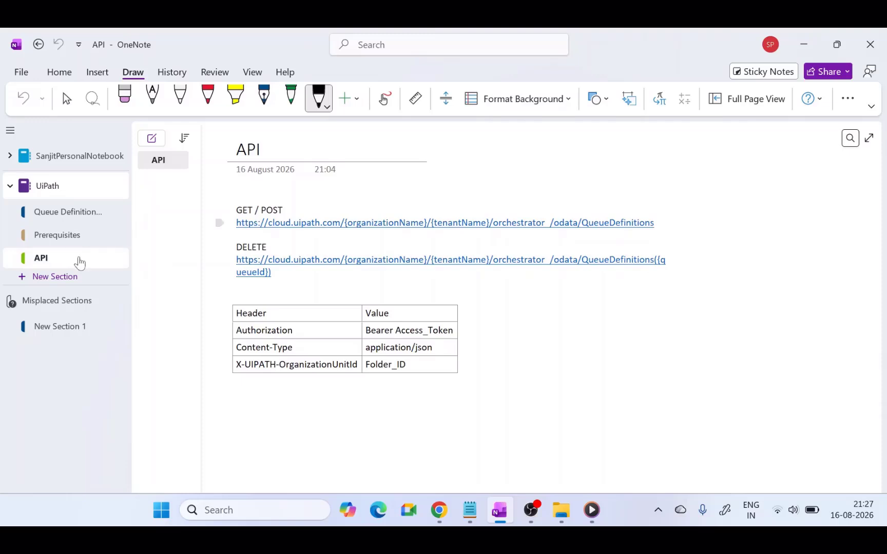
left_click_drag(661, 225, 715, 199)
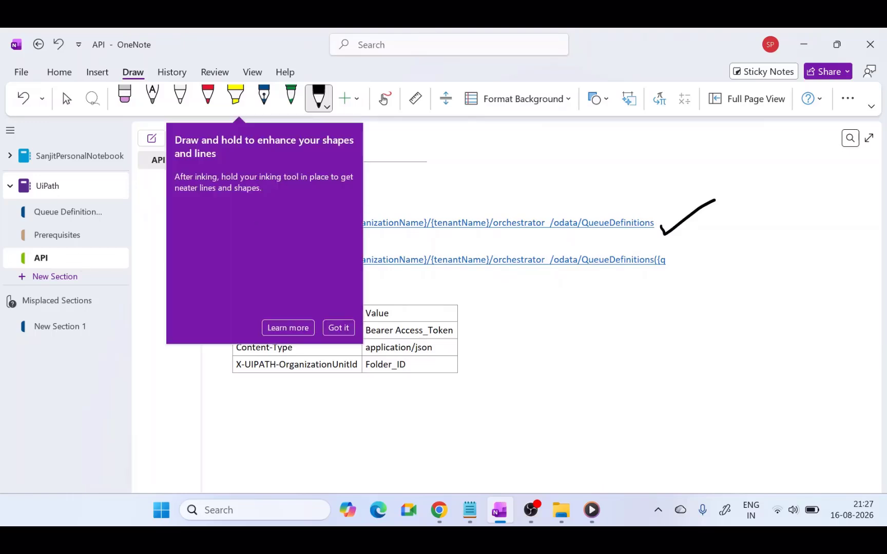
left_click(341, 328)
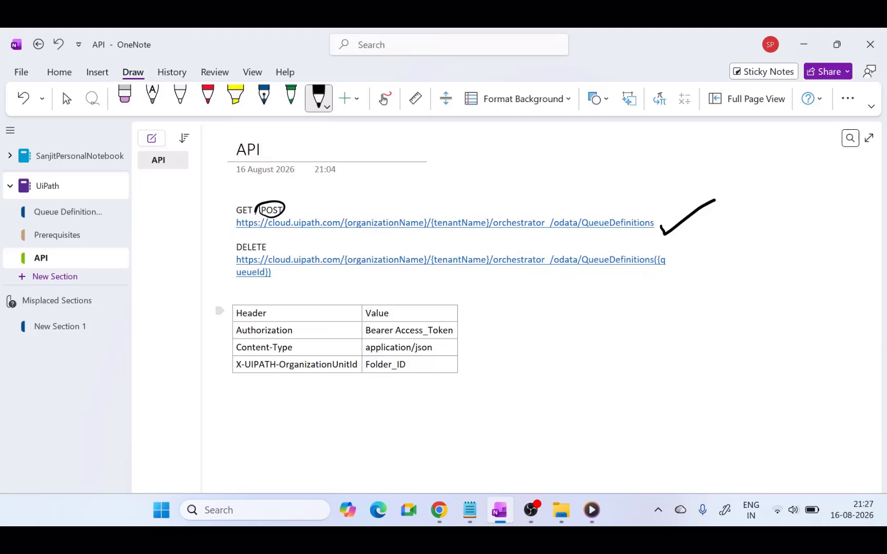
mouse_move(550, 214)
left_mouse_down()
mouse_move(440, 242)
mouse_move(281, 246)
mouse_move(229, 213)
mouse_move(556, 216)
mouse_move(650, 206)
mouse_move(556, 244)
left_mouse_up()
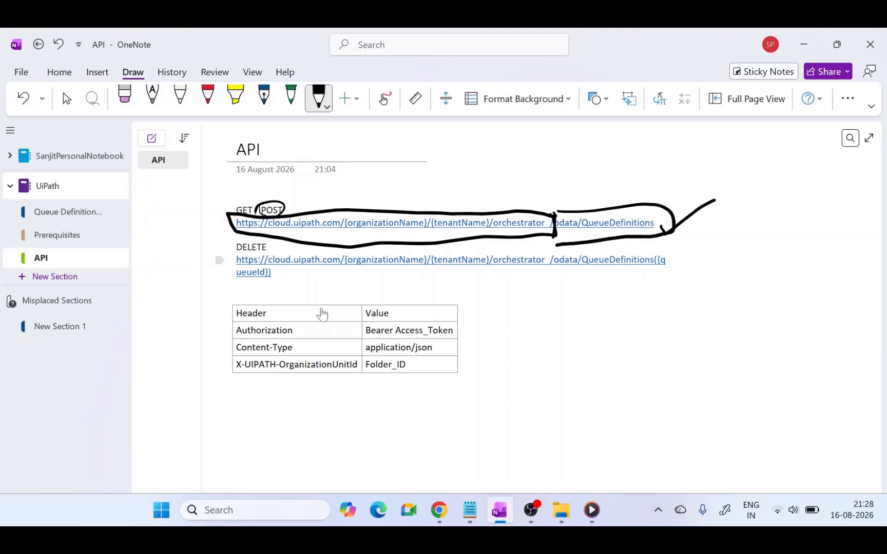
Circle DELETE and outline the base part and the QueueDefinitions({queueId}) part of its URL in black ink.
left_click_drag(280, 238, 241, 252)
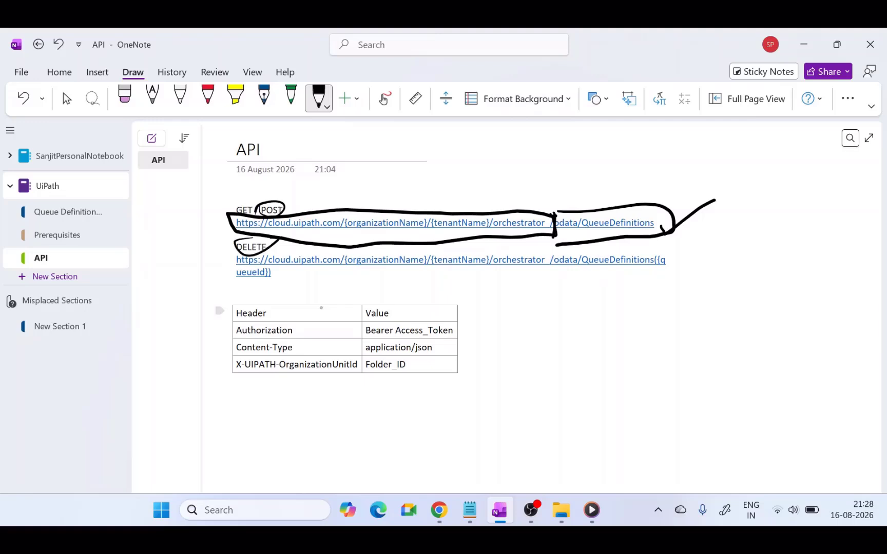
mouse_move(549, 253)
left_mouse_down()
mouse_move(539, 266)
mouse_move(376, 267)
mouse_move(229, 251)
mouse_move(449, 240)
mouse_move(556, 250)
left_mouse_up()
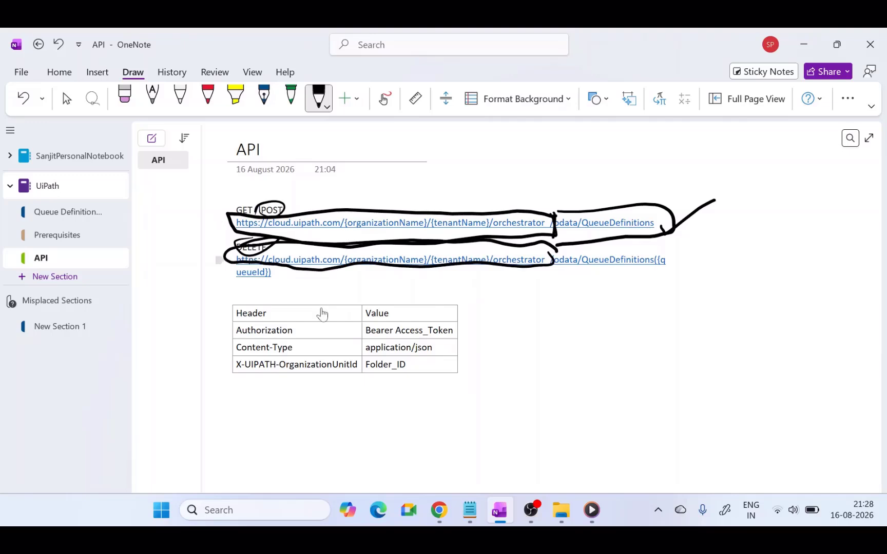
mouse_move(663, 254)
left_mouse_down()
mouse_move(631, 274)
mouse_move(391, 276)
mouse_move(262, 260)
mouse_move(324, 290)
mouse_move(667, 271)
mouse_move(662, 250)
left_mouse_up()
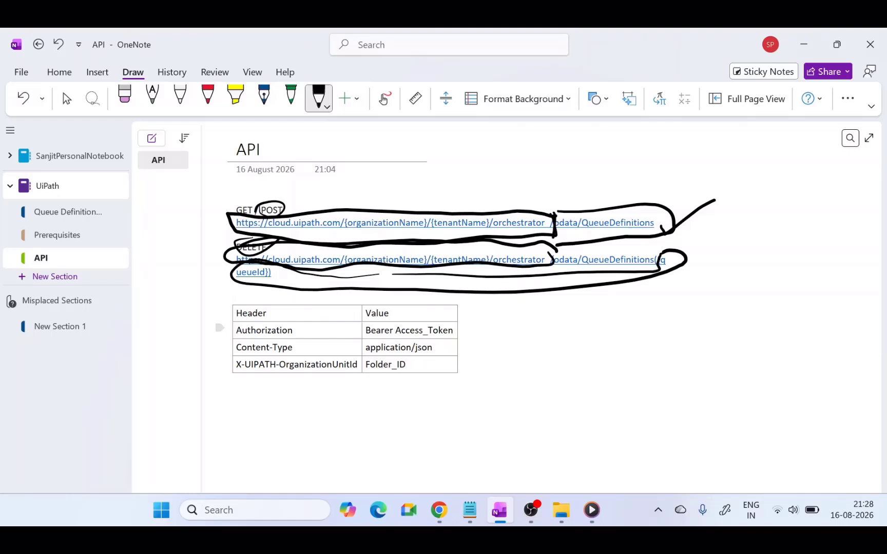
Mark the Authorization header, its Bearer Access_Token value and the application/json value in the header table with ink.
mouse_move(292, 333)
left_mouse_down()
mouse_move(330, 311)
mouse_move(388, 325)
left_mouse_up()
left_click_drag(455, 334, 483, 317)
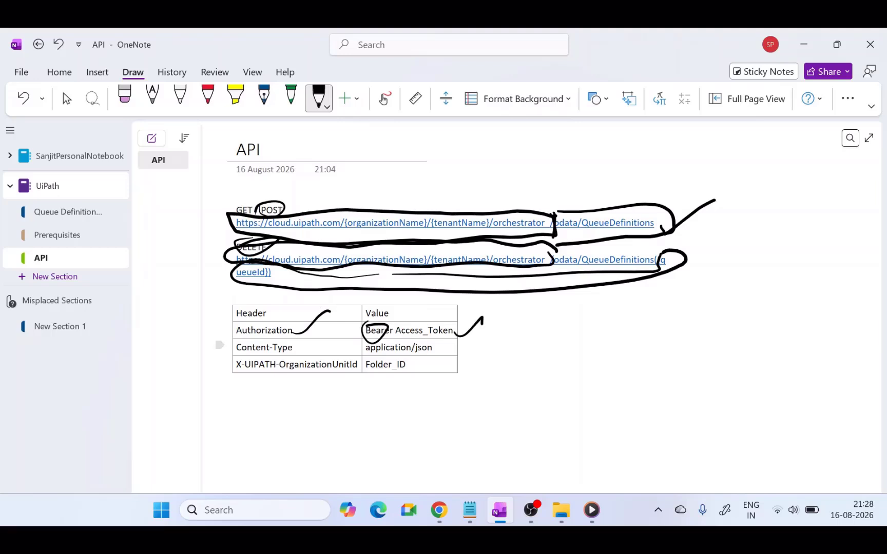
left_click_drag(469, 347, 500, 330)
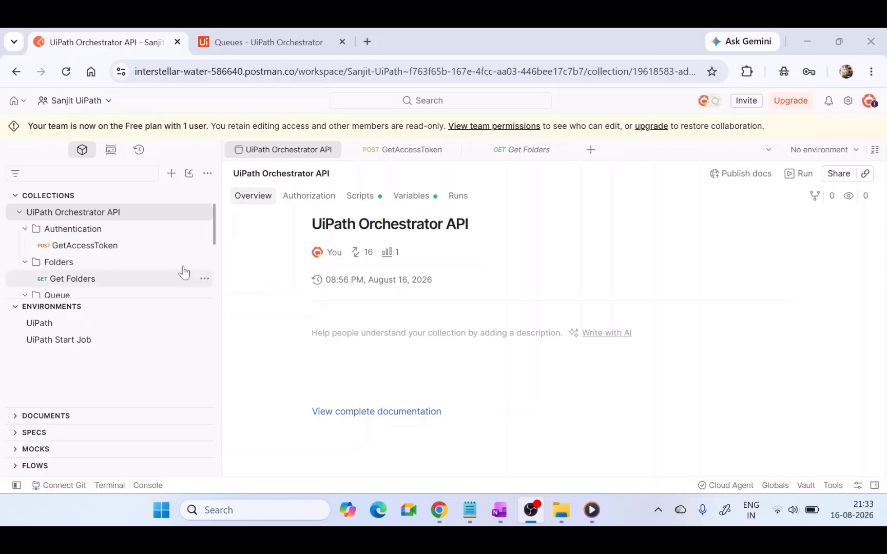
In Postman, send the GetAccessToken request, expand its response and dismiss the detected-secrets dialog.
left_click(108, 250)
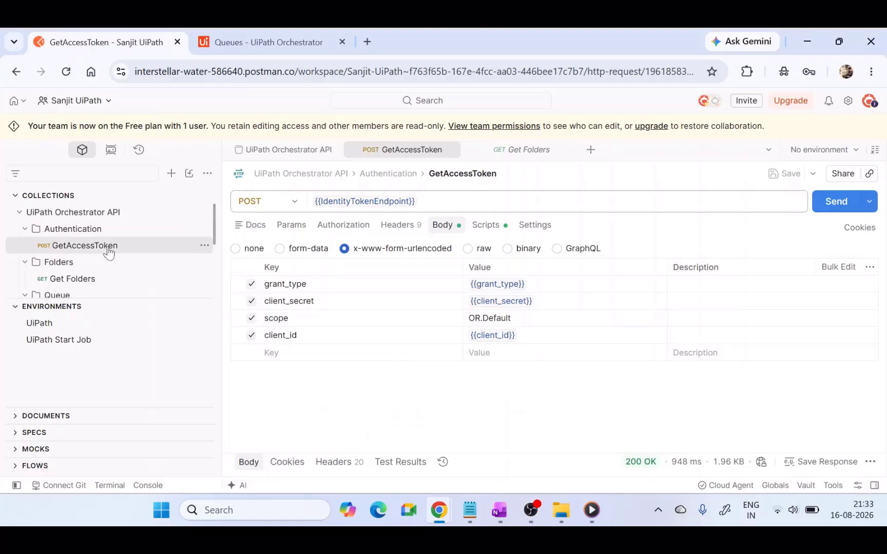
mouse_move(380, 201)
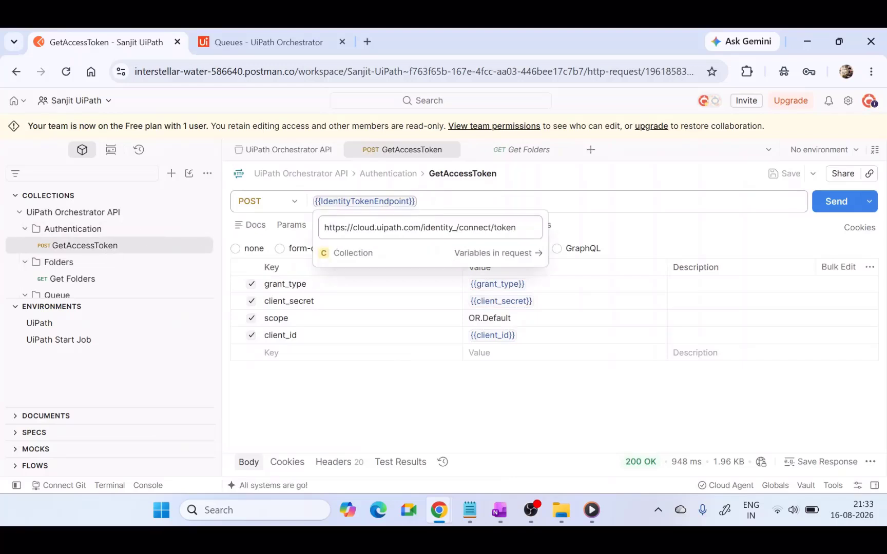
left_click(831, 203)
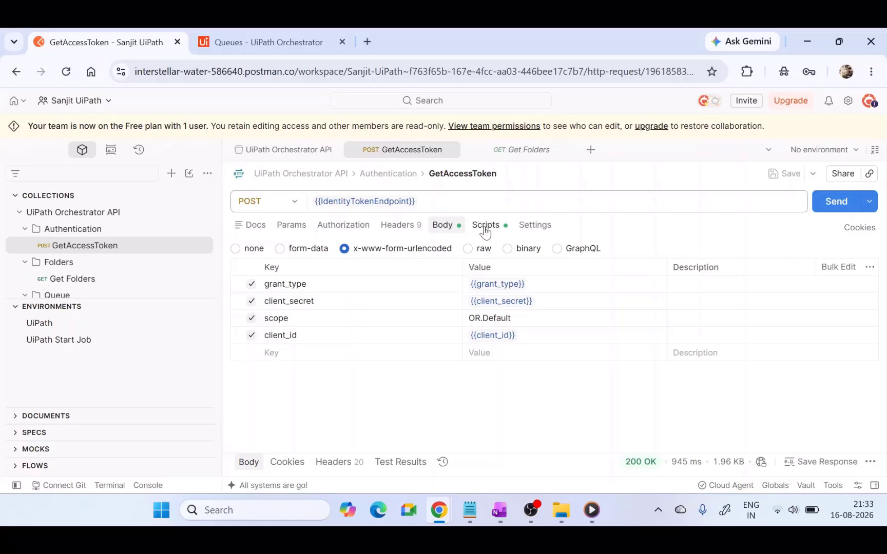
left_click(645, 465)
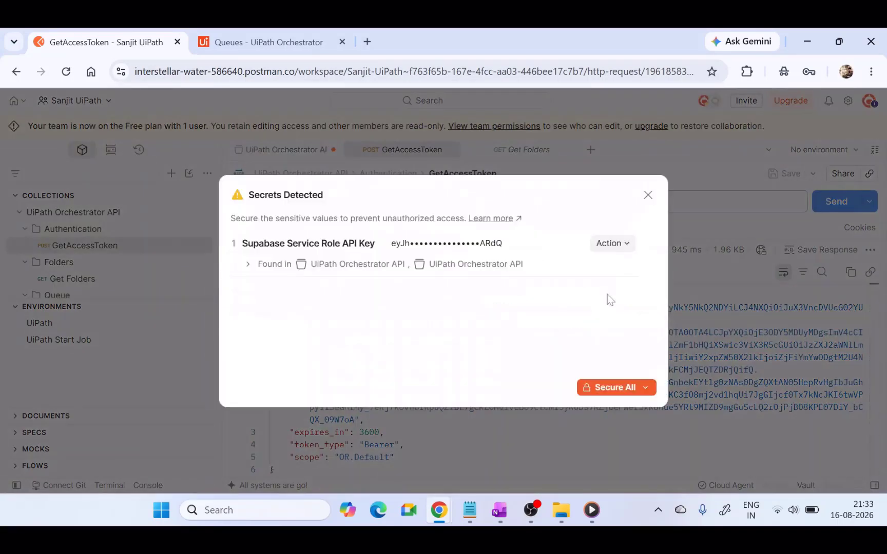
left_click(615, 389)
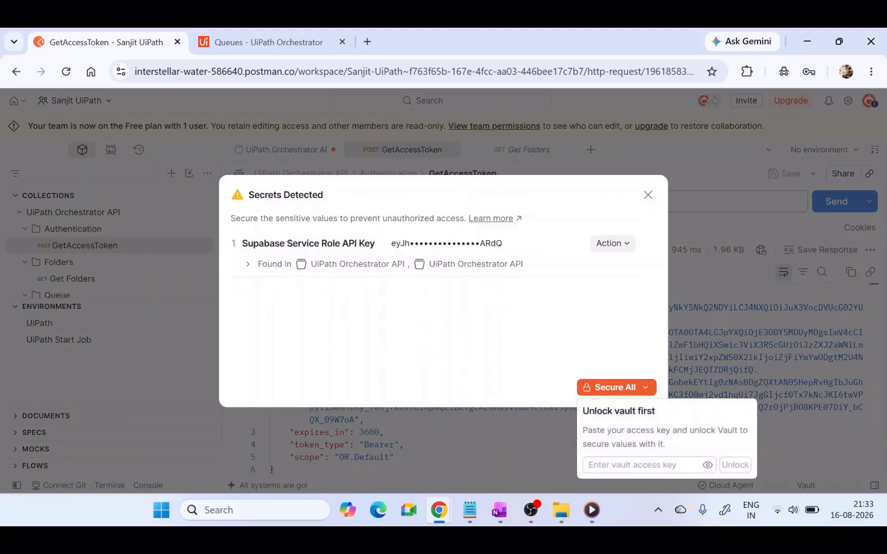
left_click(648, 194)
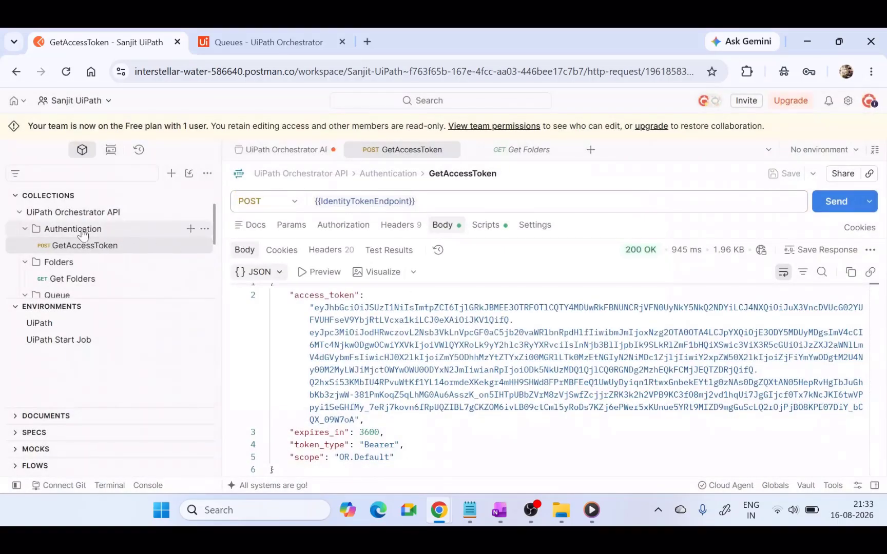
Check the AccessToken variable of the UiPath Orchestrator API collection and return to the GetAccessToken request.
left_click(81, 215)
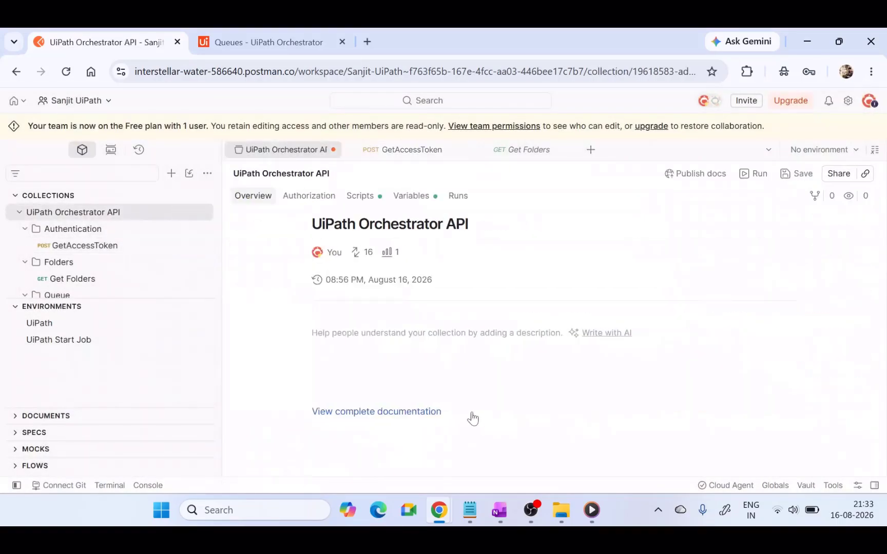
left_click(408, 197)
scroll(554, 360, "down", 3)
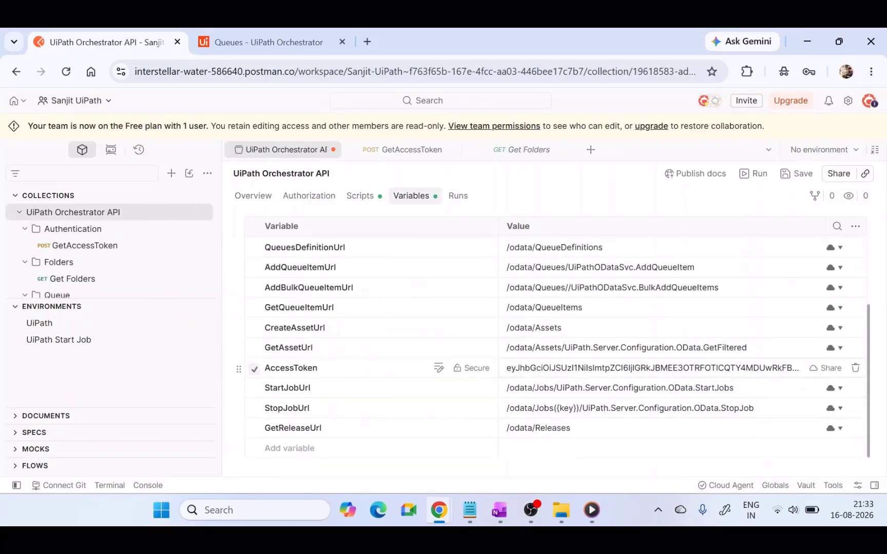
left_click(71, 249)
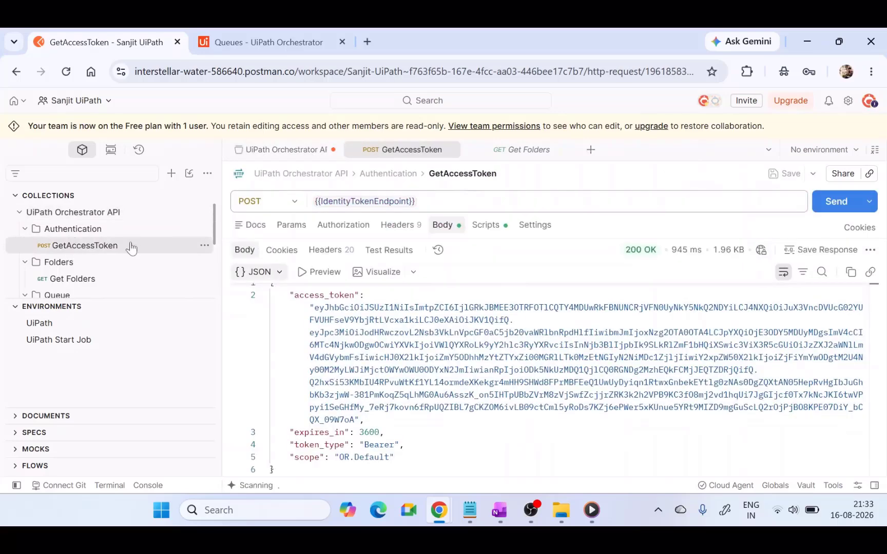
Send the Get Folders request and review the folder names and IDs in the response.
left_click(72, 279)
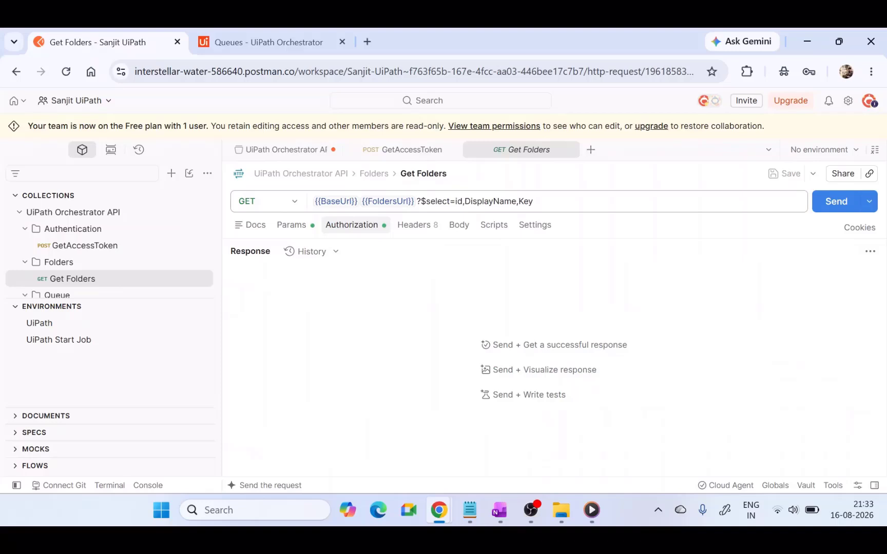
left_click(815, 210)
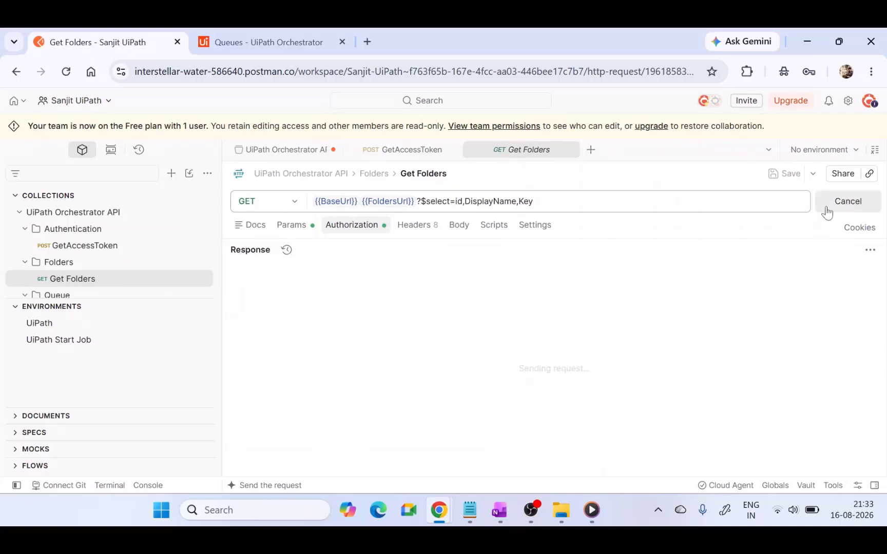
scroll(549, 380, "down", 5)
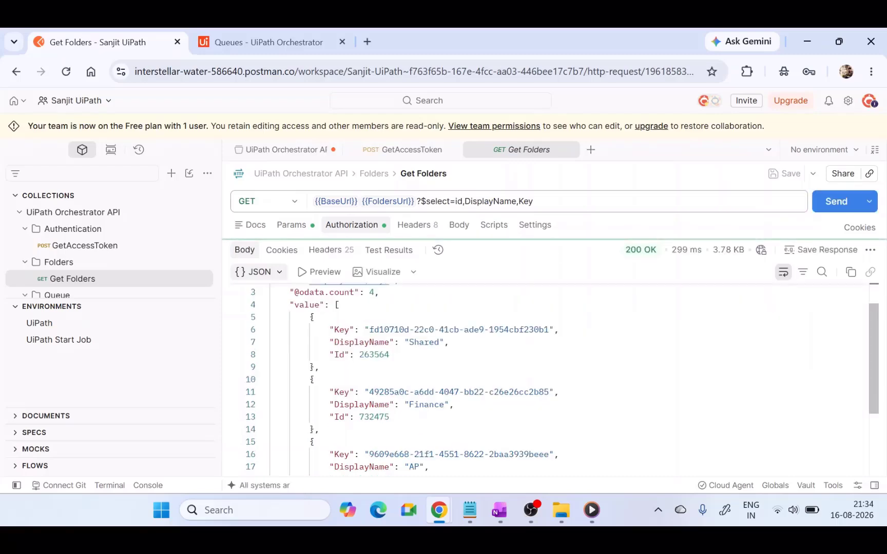
scroll(549, 380, "up", 5)
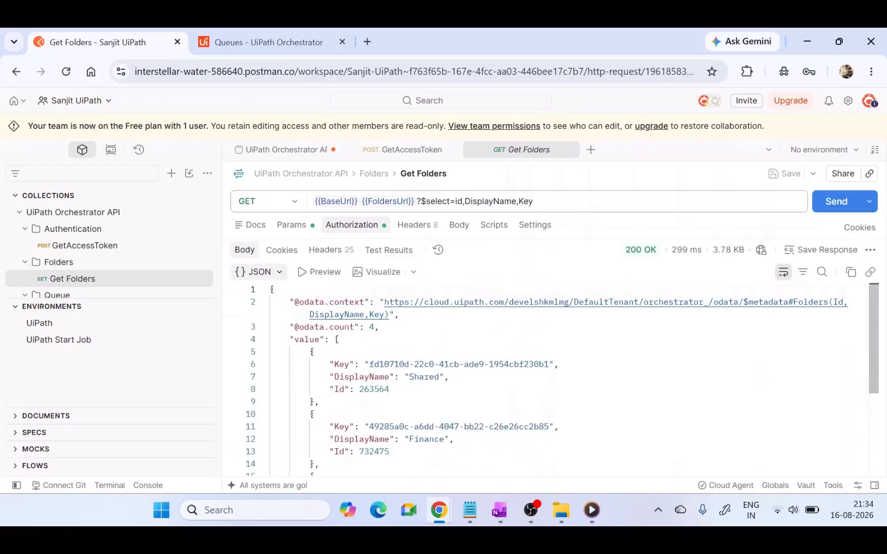
scroll(549, 380, "down", 3)
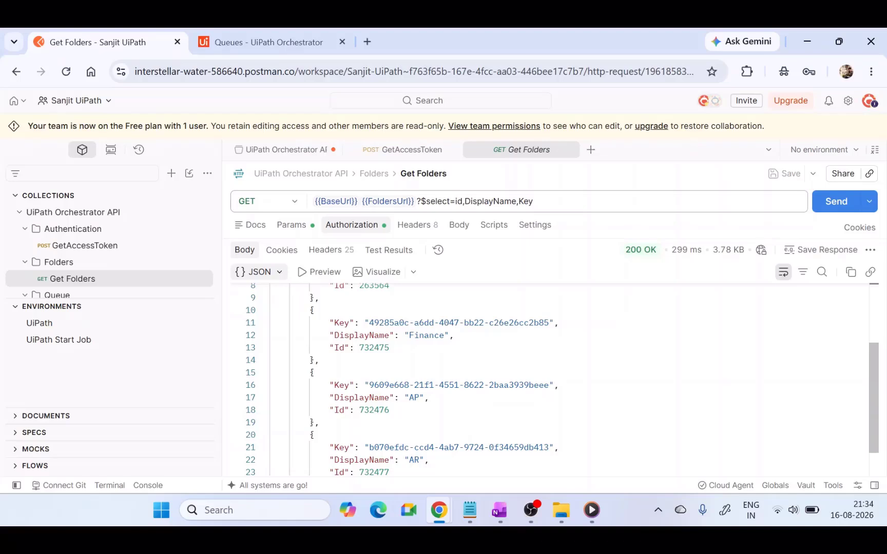
Open the CreateQueue request under QueueDefinition and inspect the BaseUrl variable's value in its URL.
scroll(114, 272, "down", 2)
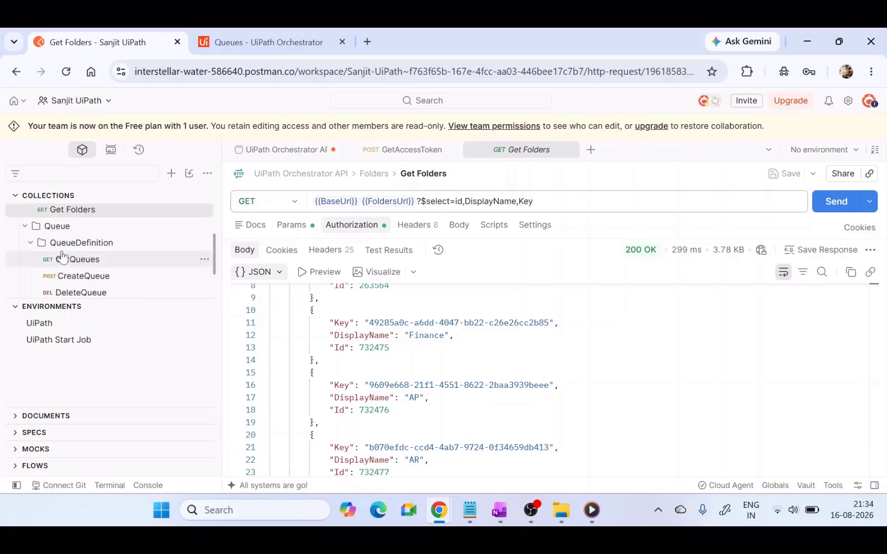
left_click(92, 280)
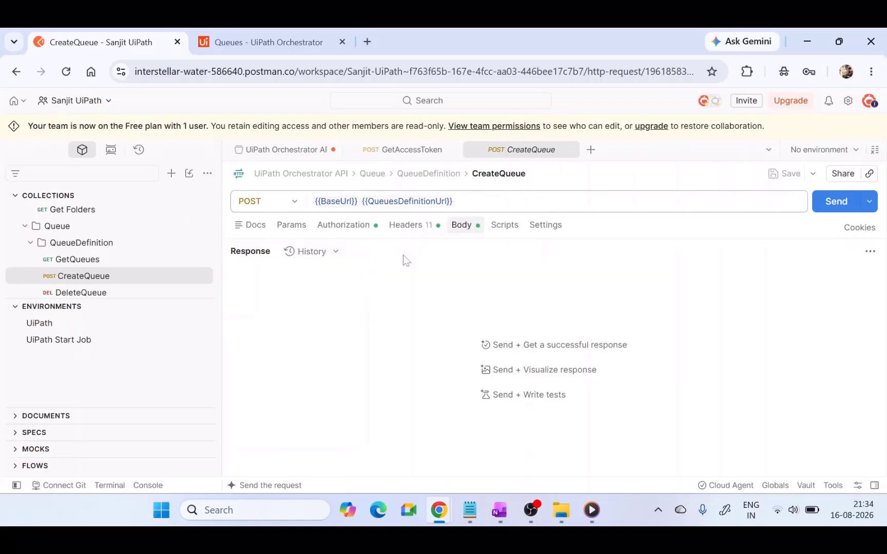
mouse_move(336, 201)
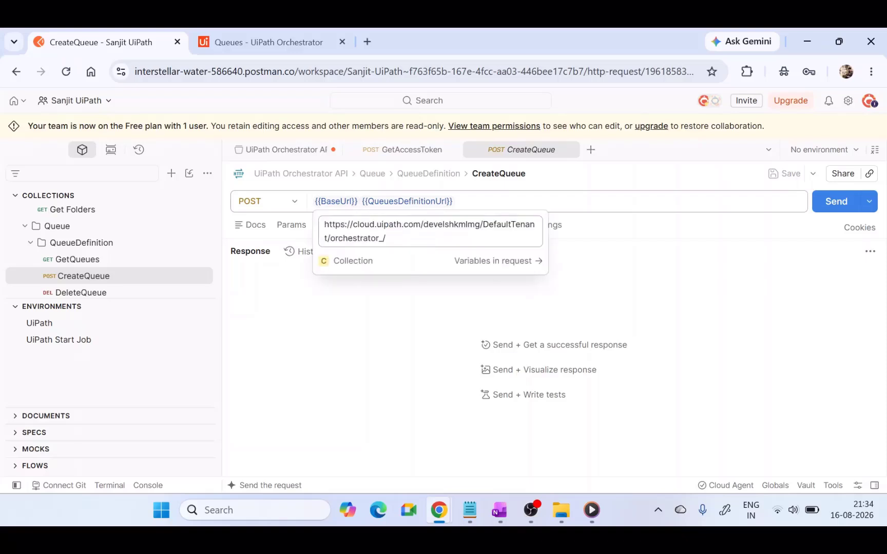
left_click(386, 238)
left_click_drag(386, 238, 321, 224)
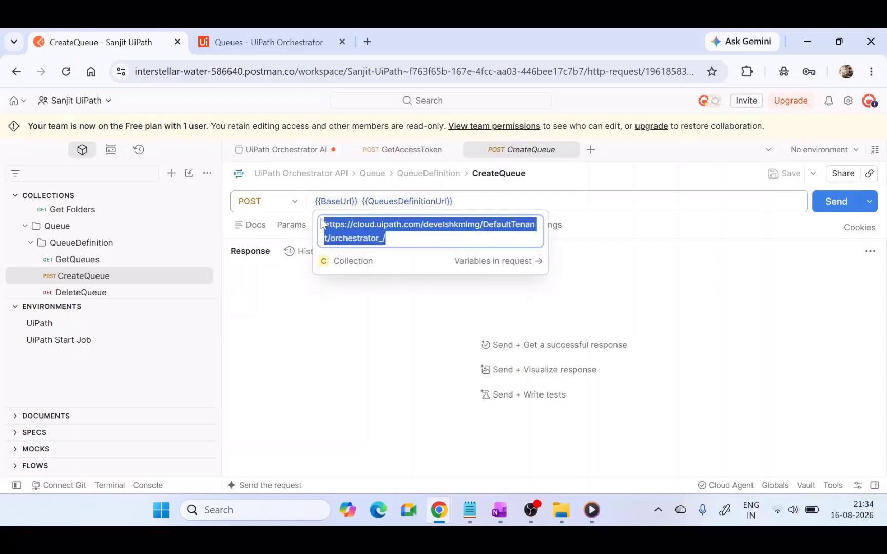
left_click_drag(386, 238, 329, 224)
left_click(481, 201)
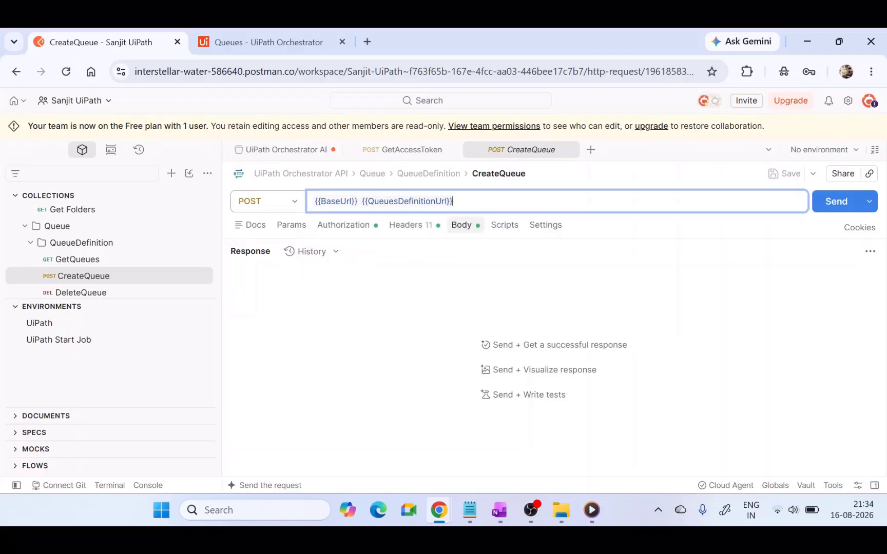
Inspect the QueuesDefinitionUrl variable's value and the Bearer Token authorization of the CreateQueue request.
mouse_move(411, 201)
left_click_drag(473, 228, 363, 228)
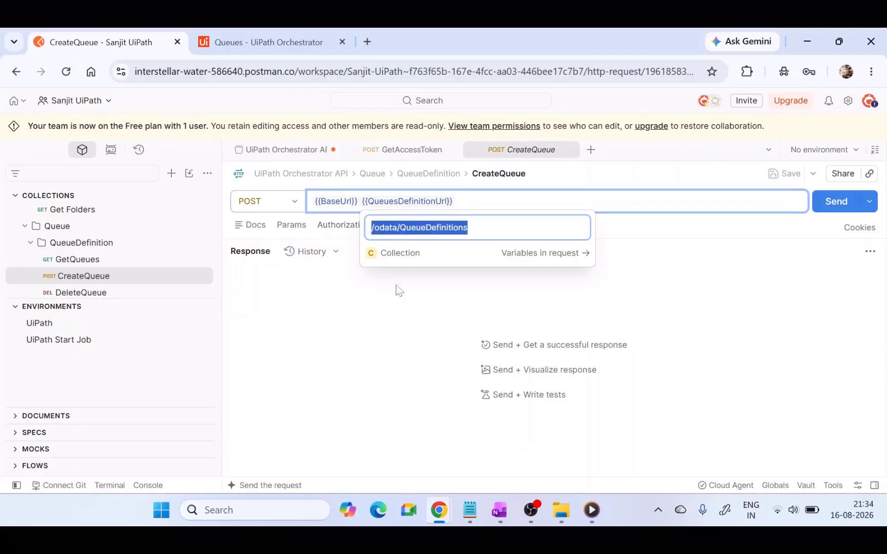
left_click(347, 226)
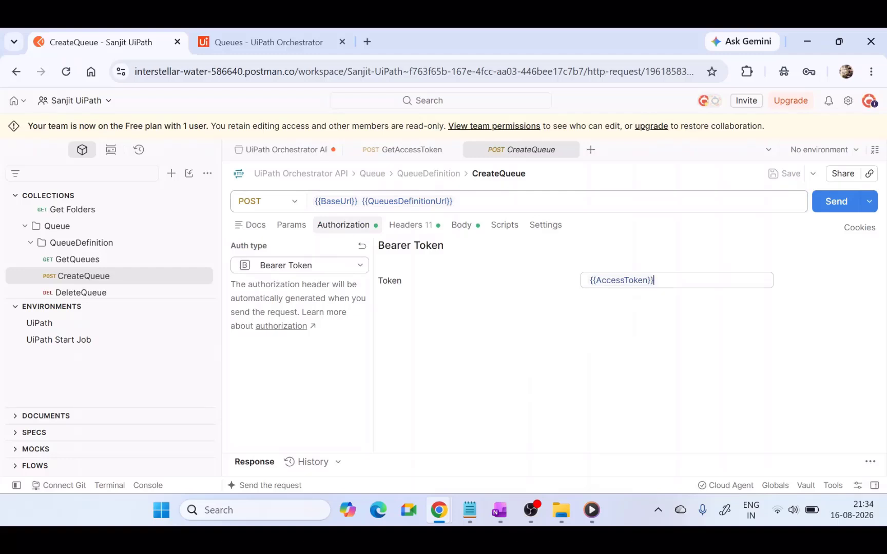
left_click_drag(654, 280, 479, 277)
left_click(478, 278)
Examine the X-UIPATH-OrganizationUnitId header and its value in the CreateQueue request.
left_click(418, 227)
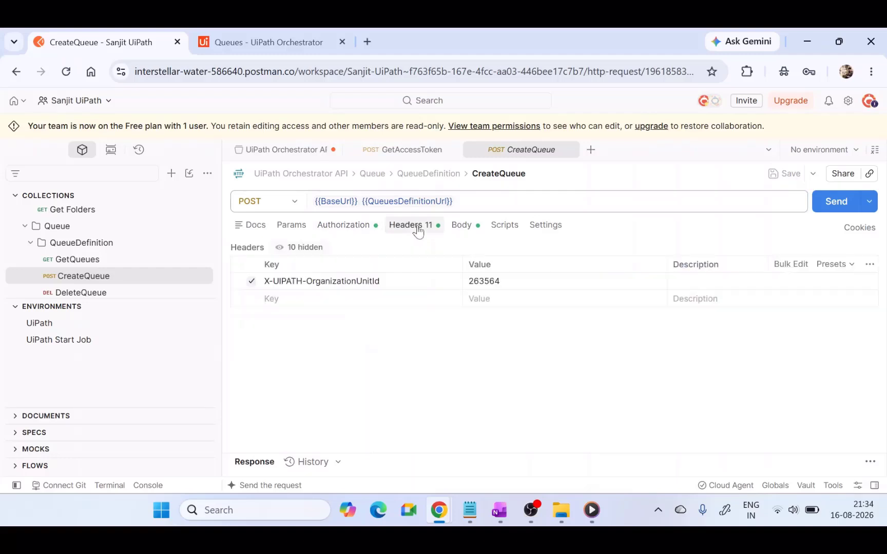
left_click_drag(381, 281, 263, 281)
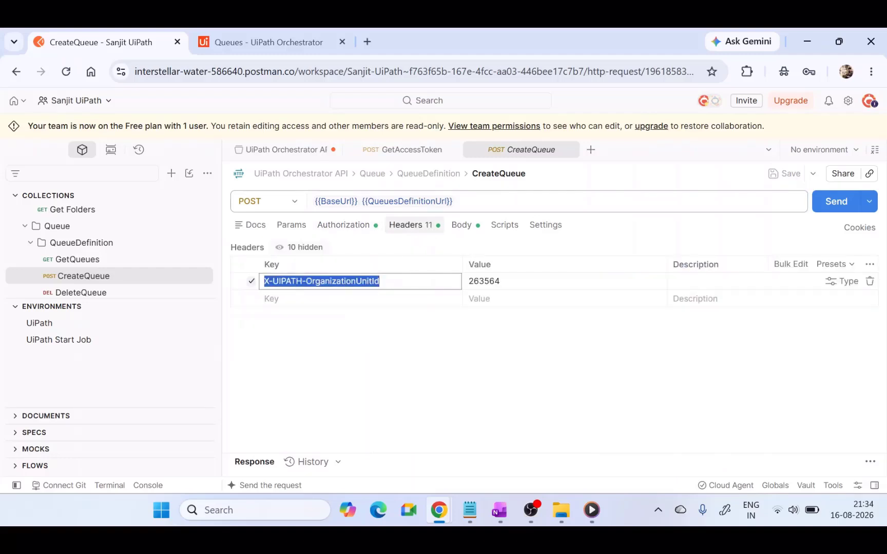
left_click(317, 281)
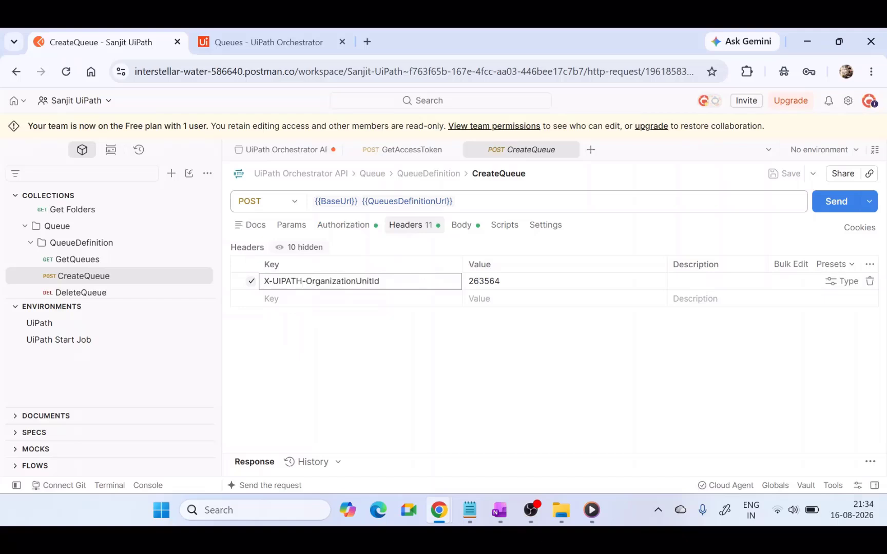
left_click(470, 282)
left_click_drag(469, 282, 484, 281)
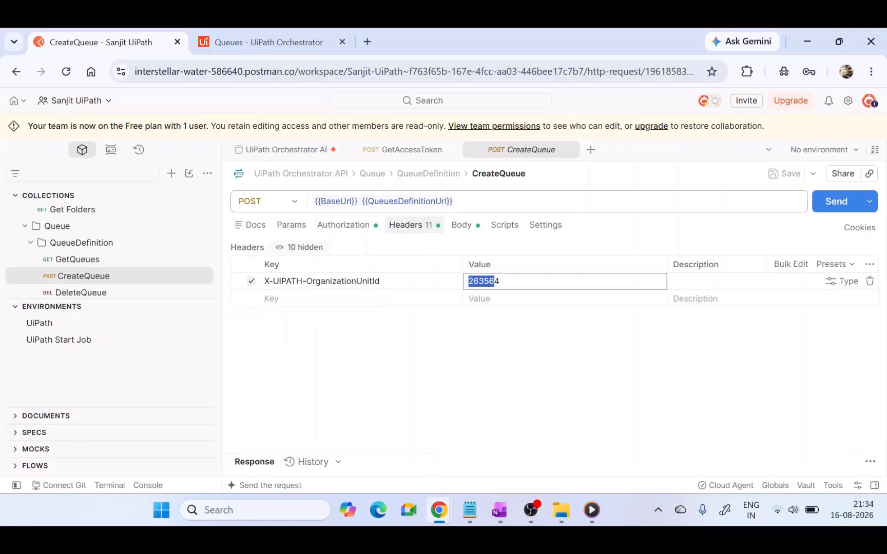
Send the Get Folders request again and check the Shared folder's display name and Id in the response.
left_click(413, 150)
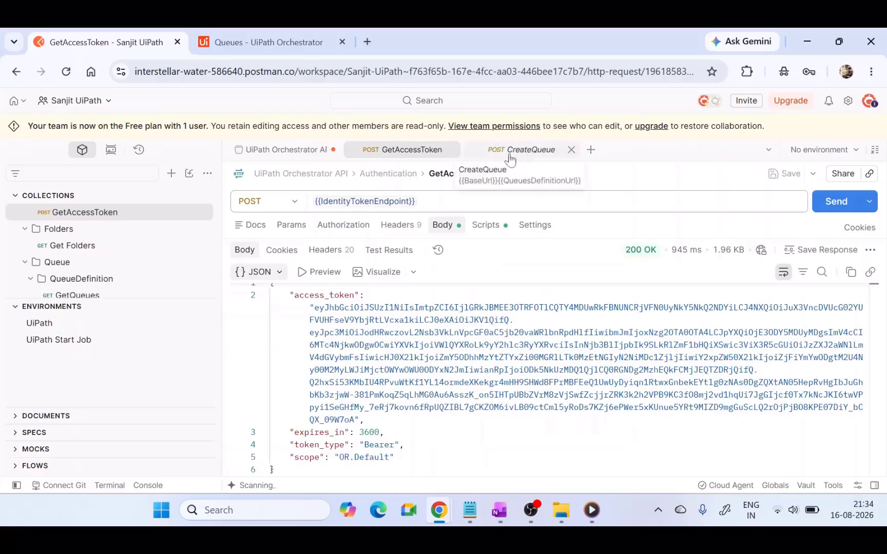
left_click(510, 156)
scroll(62, 241, "down", 1)
left_click(67, 224)
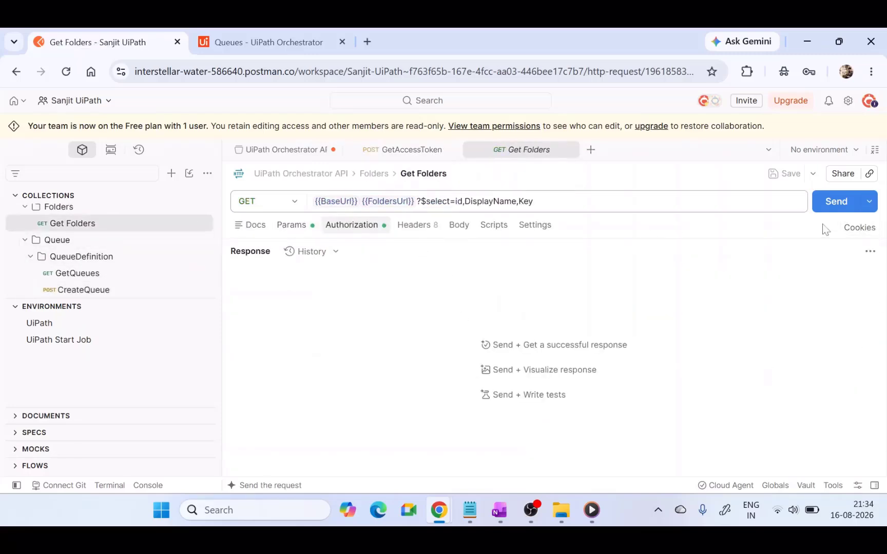
left_click(834, 208)
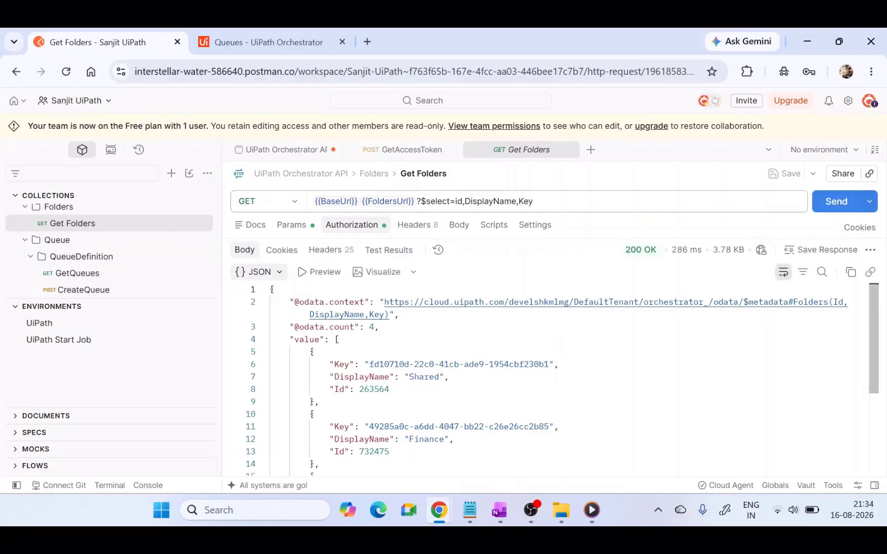
double_click(375, 389)
left_click_drag(409, 377, 439, 377)
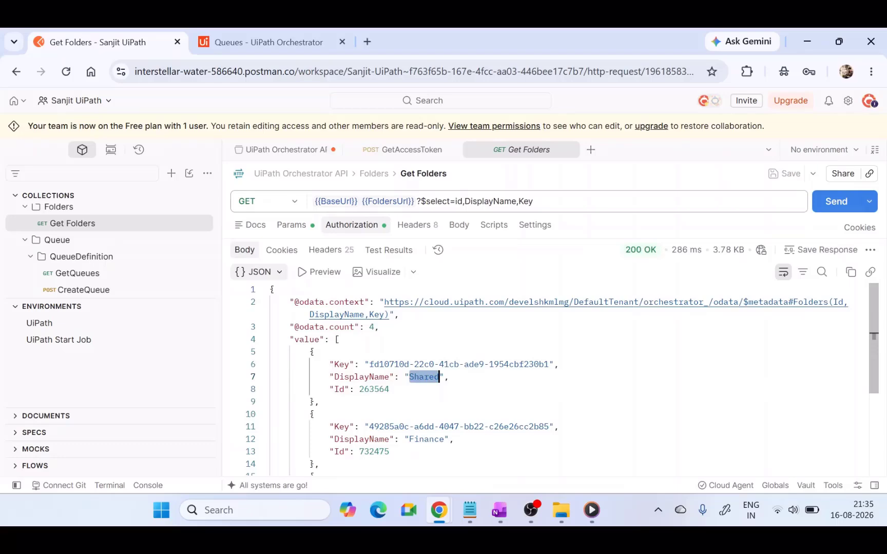
double_click(374, 389)
left_click(370, 389)
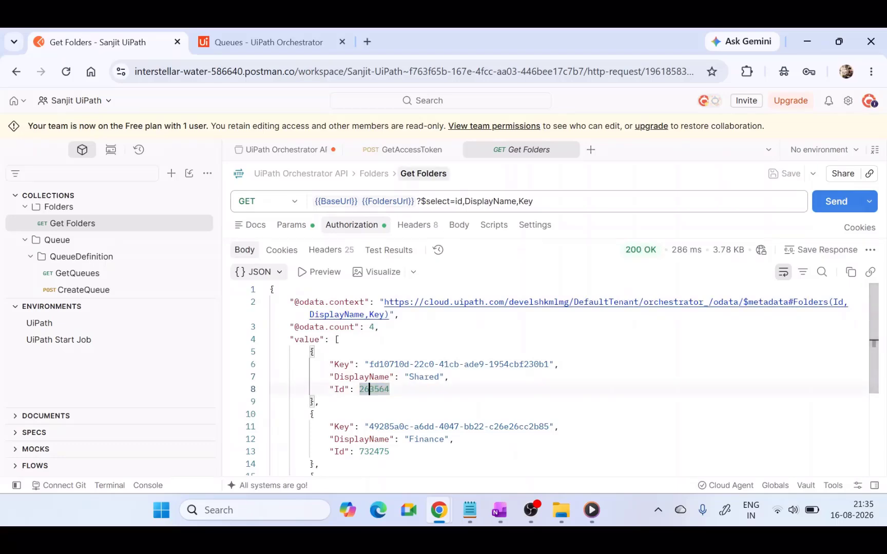
Copy the Shared folder's Id from the Get Folders response into CreateQueue's X-UIPATH-OrganizationUnitId header as 263564.
left_click(409, 154)
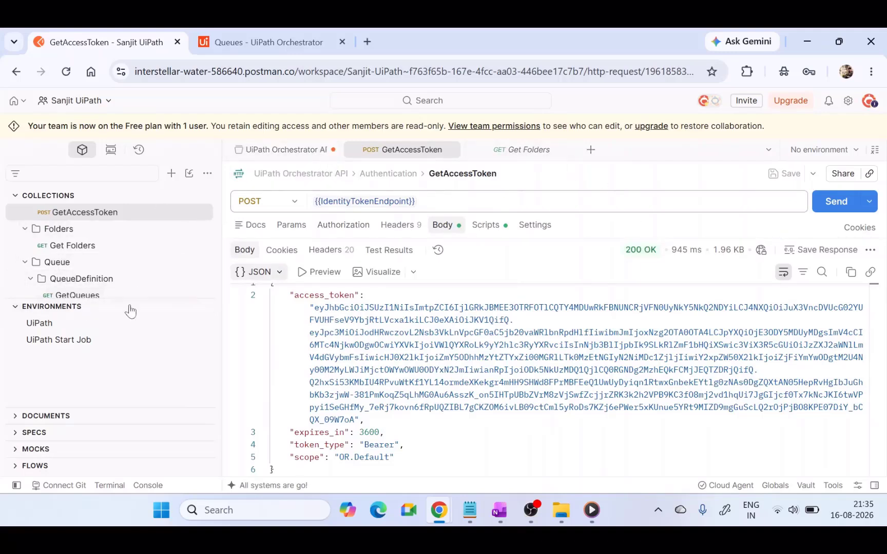
scroll(99, 279, "down", 3)
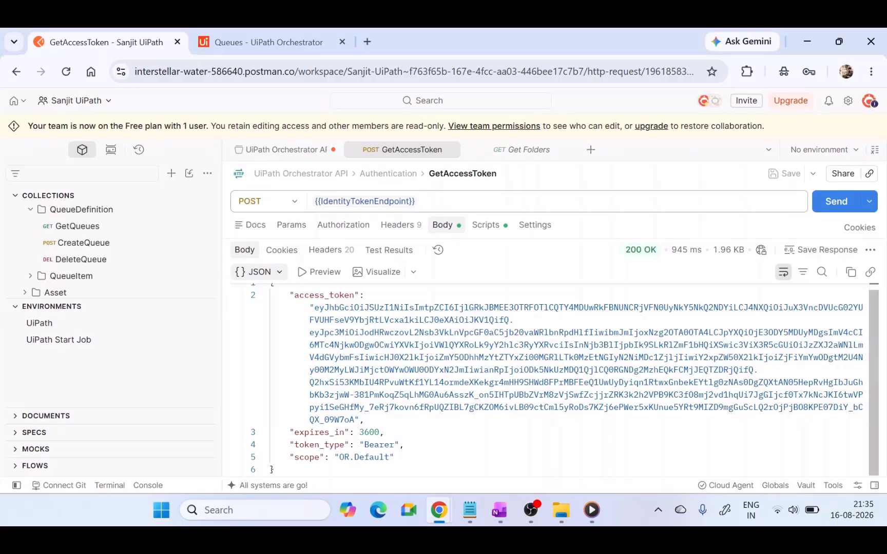
scroll(478, 359, "up", 1)
left_click(509, 150)
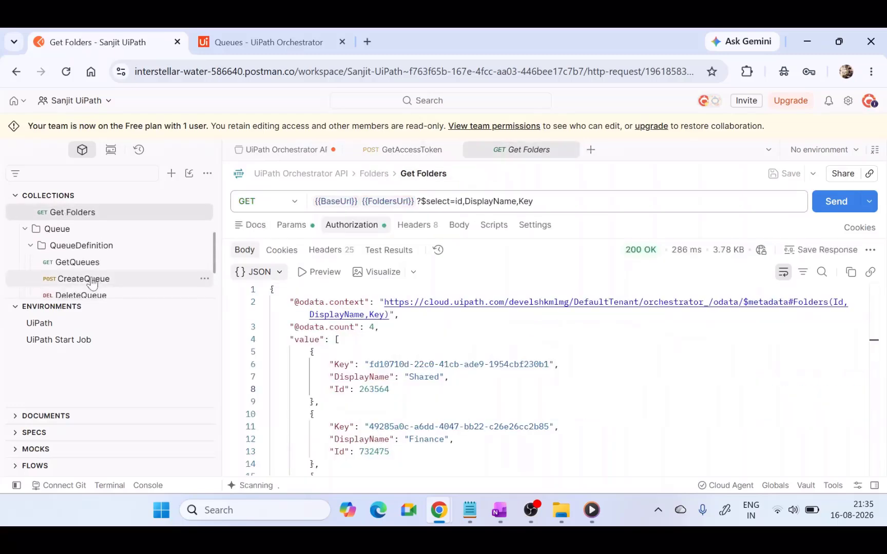
double_click(375, 389)
key("ctrl+c")
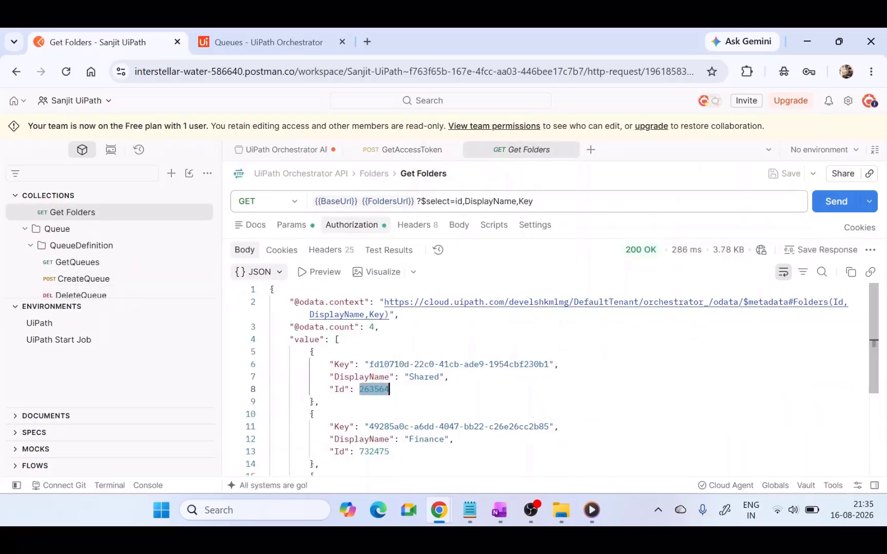
left_click(85, 280)
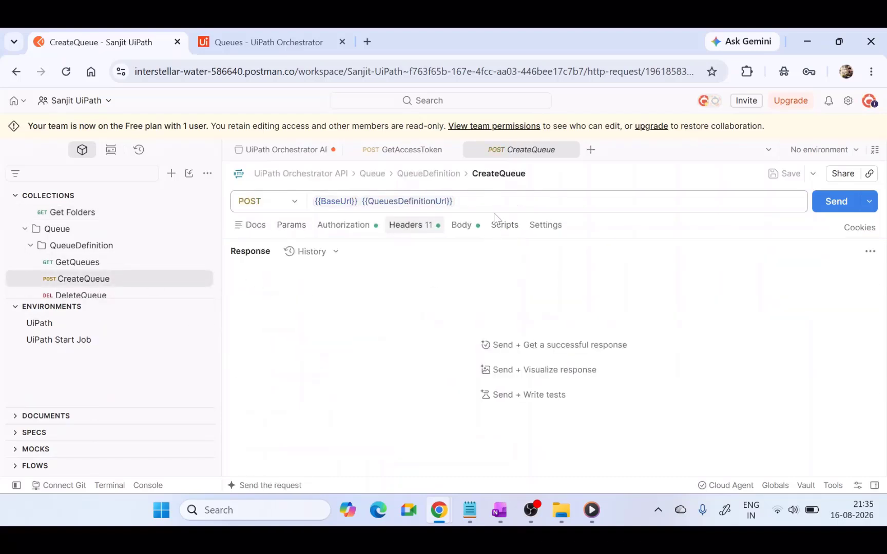
left_click(409, 229)
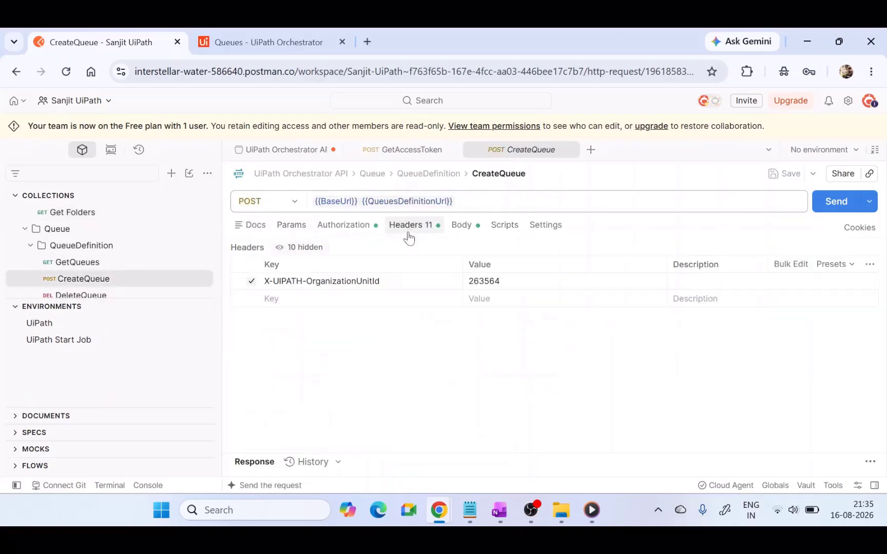
left_click(483, 281)
key("ctrl+a")
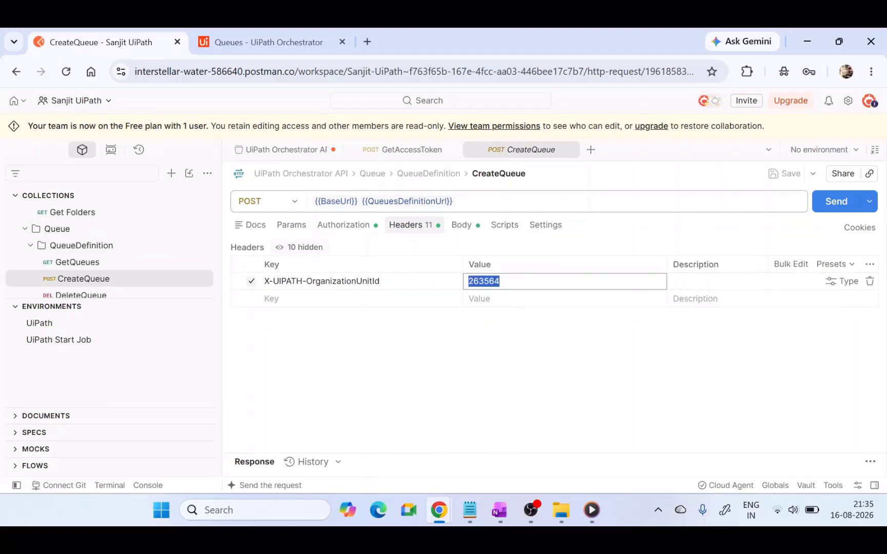
key("ctrl+v")
Set the queue's Name to AP_Shared in the CreateQueue request's raw JSON body.
left_click(461, 226)
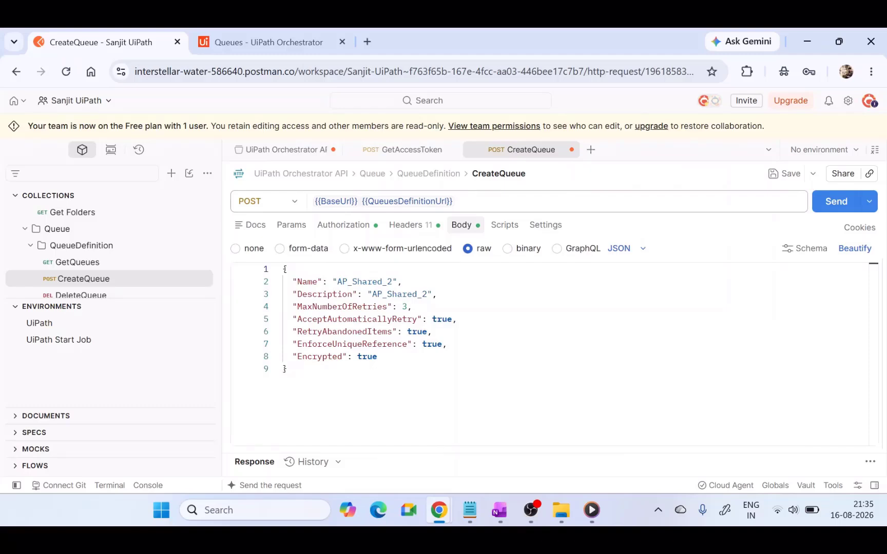
left_click_drag(298, 282, 318, 282)
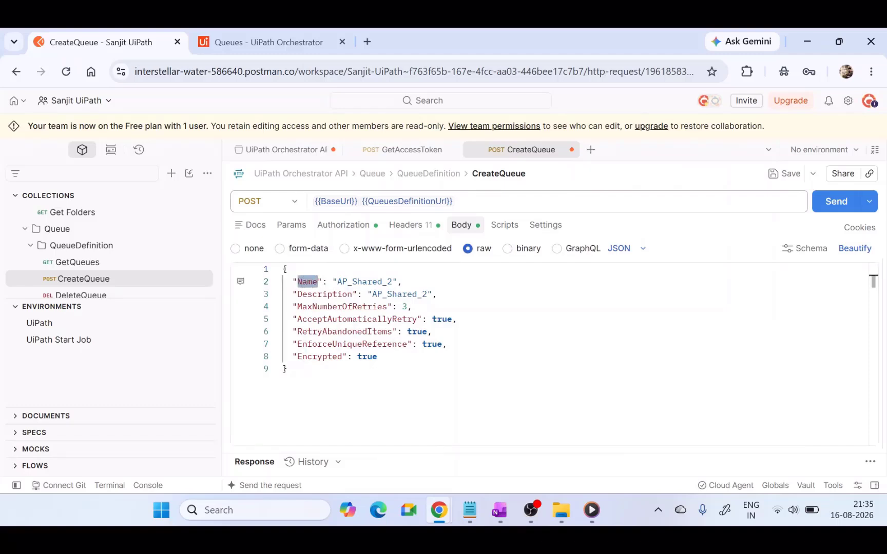
double_click(340, 282)
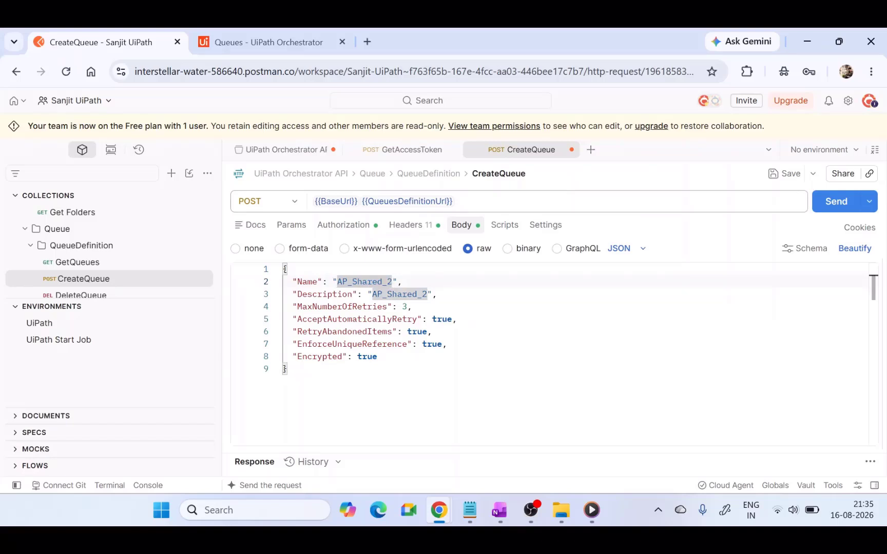
key("Right")
key("BackSpace")
key("BackSpace")
key("BackSpace")
key("BackSpace")
key("BackSpace")
key("BackSpace")
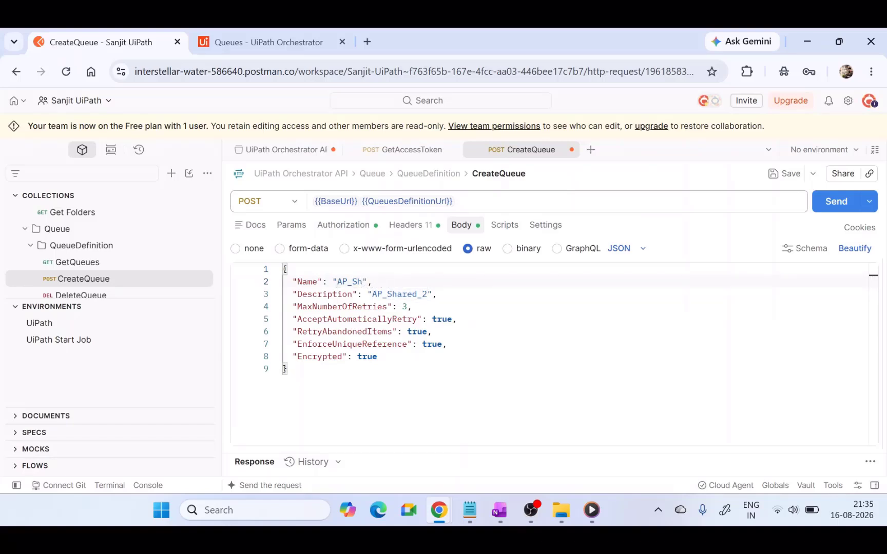
type("ared")
Set the Description in the JSON body to AP_Shared, copied from the queue's Name.
left_click(352, 294)
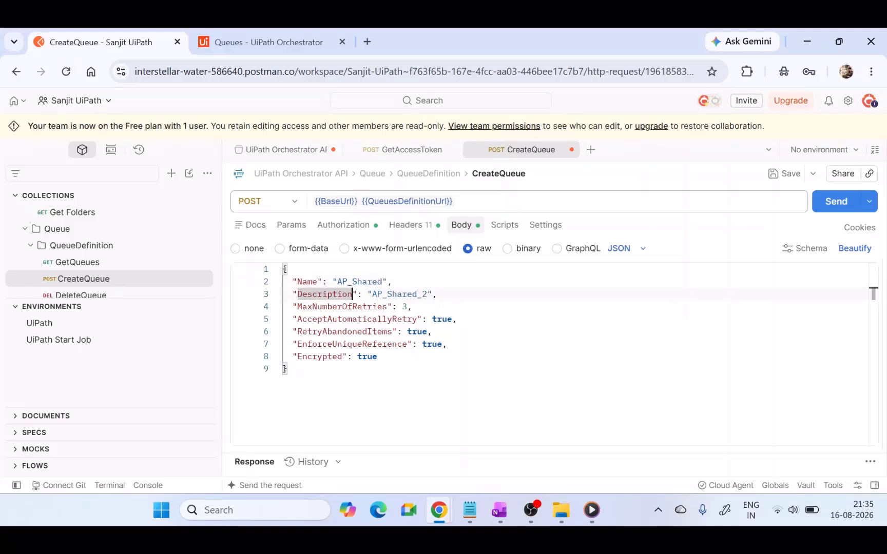
left_click_drag(338, 282, 382, 281)
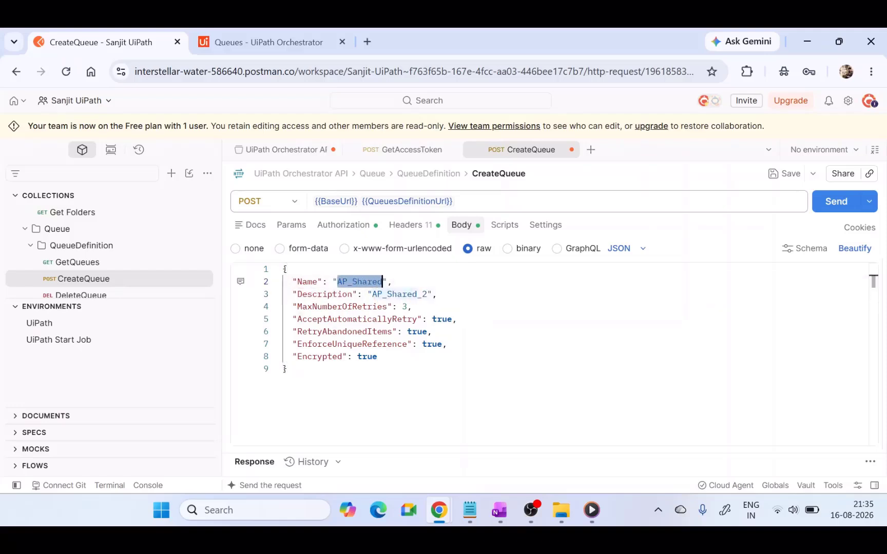
key("ctrl+c")
double_click(382, 294)
key("ctrl+v")
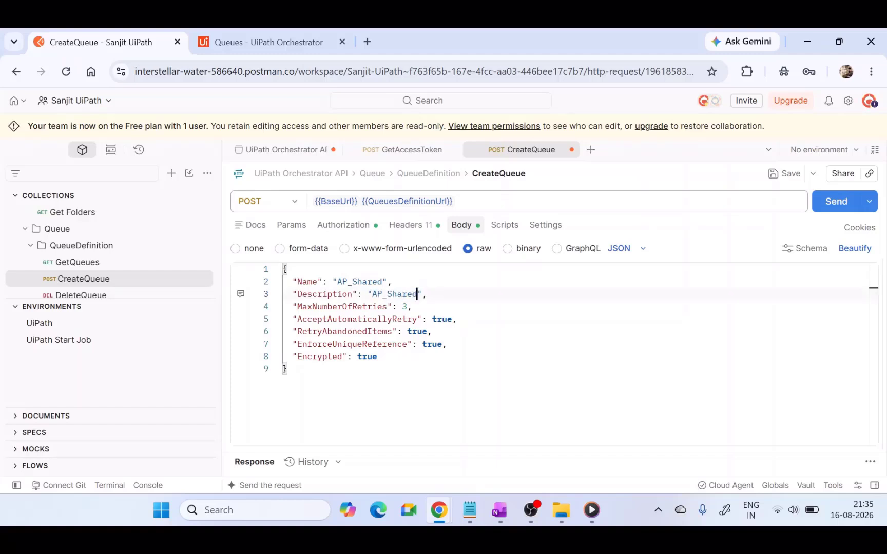
Review the retry, unique reference and encryption properties in the CreateQueue JSON body.
left_click_drag(307, 307, 418, 319)
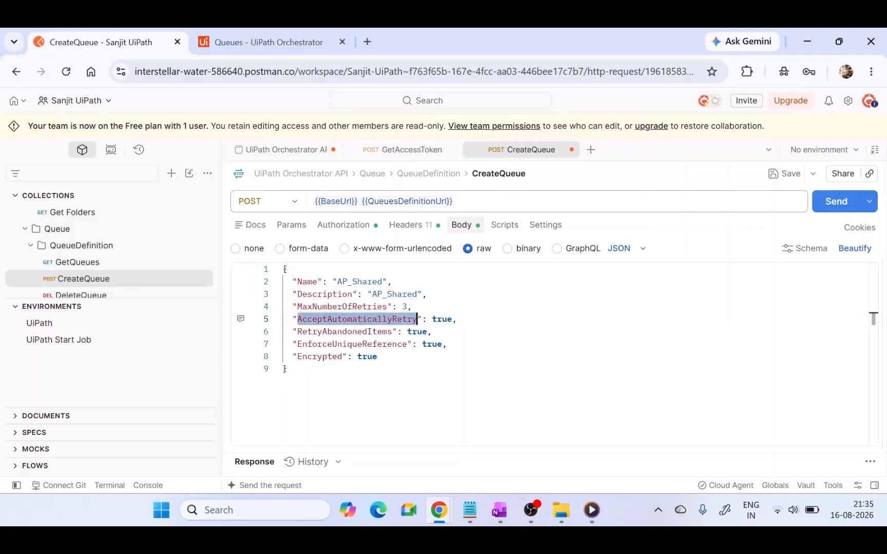
left_click_drag(292, 318, 378, 319)
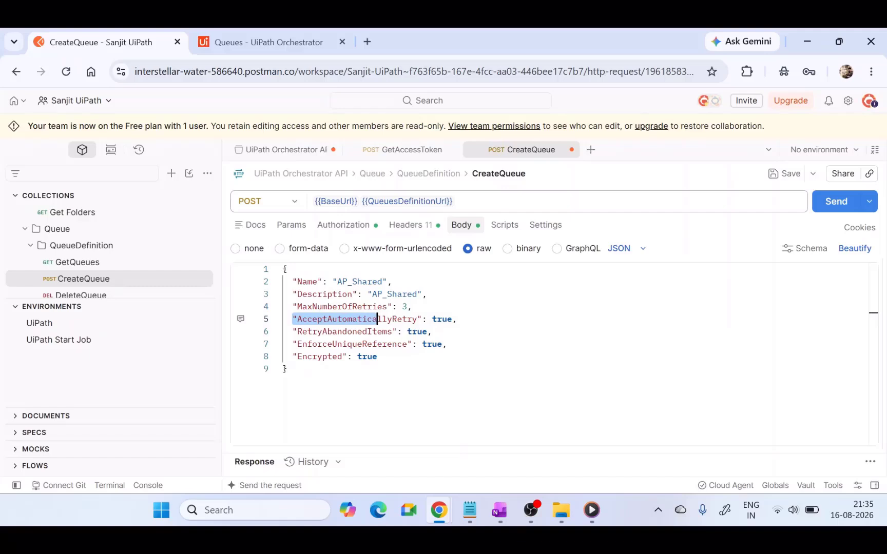
left_click_drag(292, 332, 362, 332)
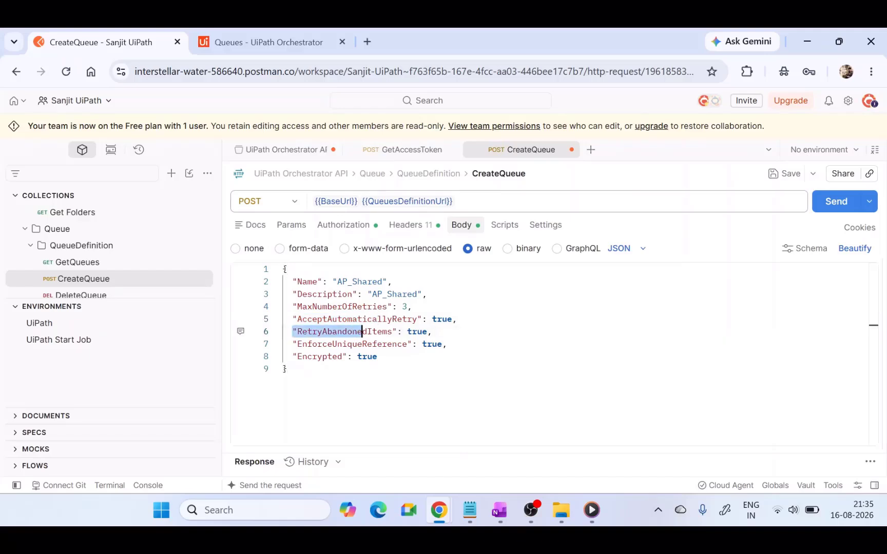
left_click_drag(312, 344, 392, 344)
left_click_drag(298, 356, 287, 294)
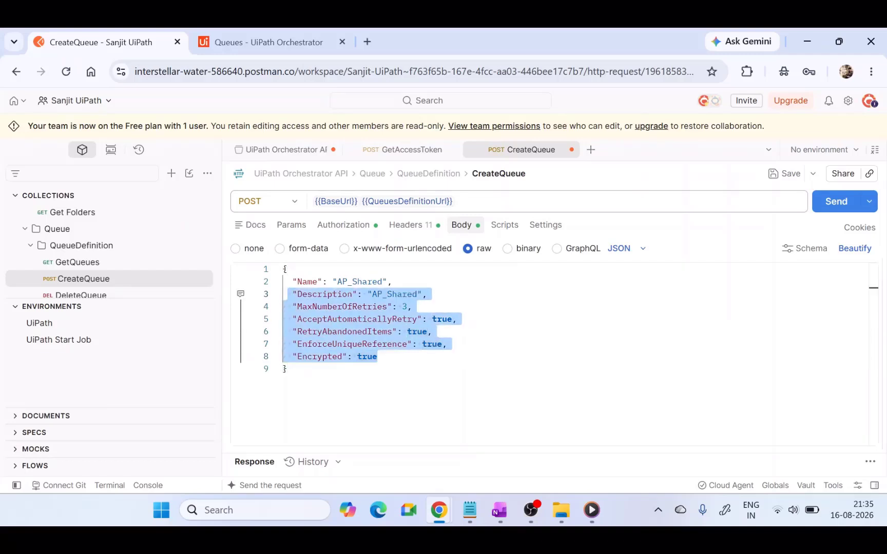
left_click(412, 306)
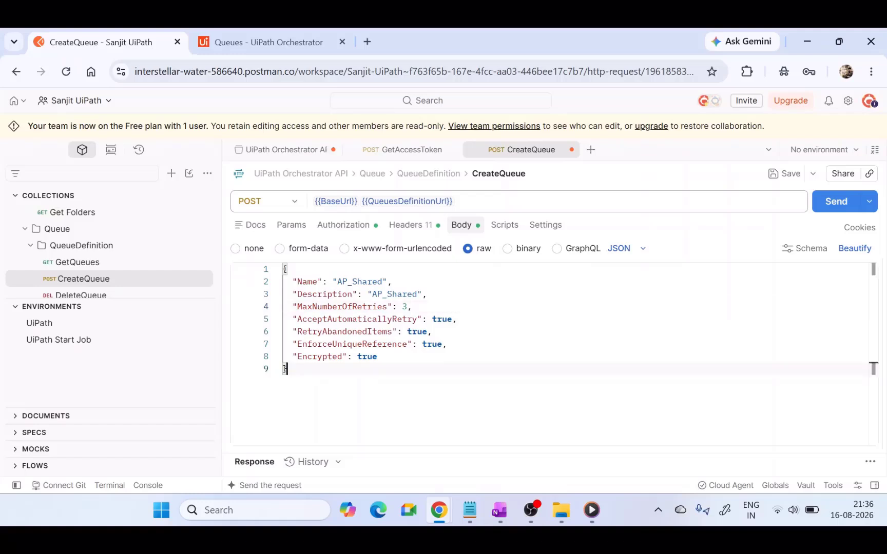
left_click_drag(288, 369, 285, 267)
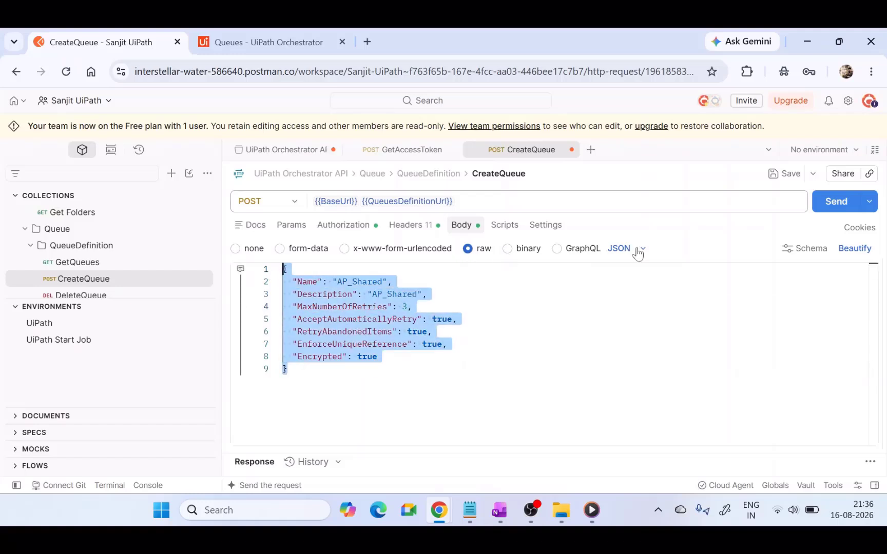
Send the CreateQueue request, expand its response and examine the new queue's key, folder and Id fields.
left_click(835, 203)
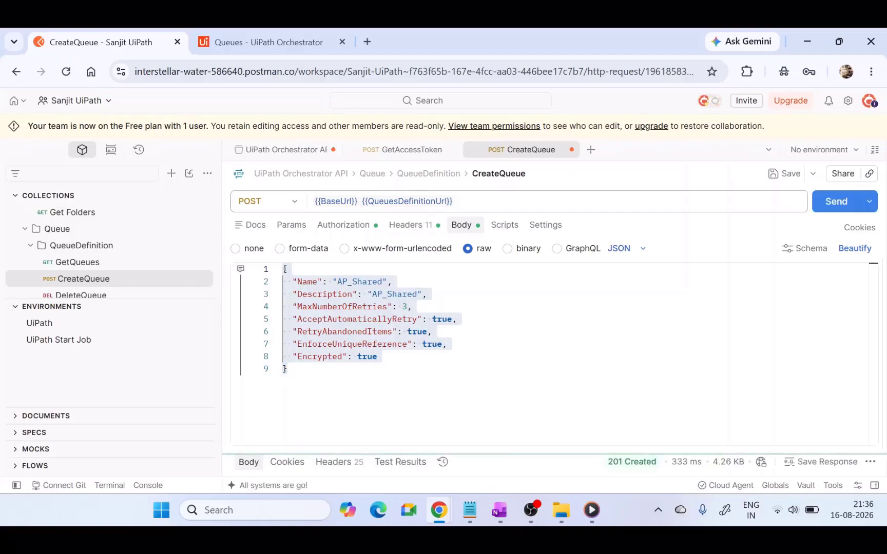
left_click_drag(617, 475, 617, 241)
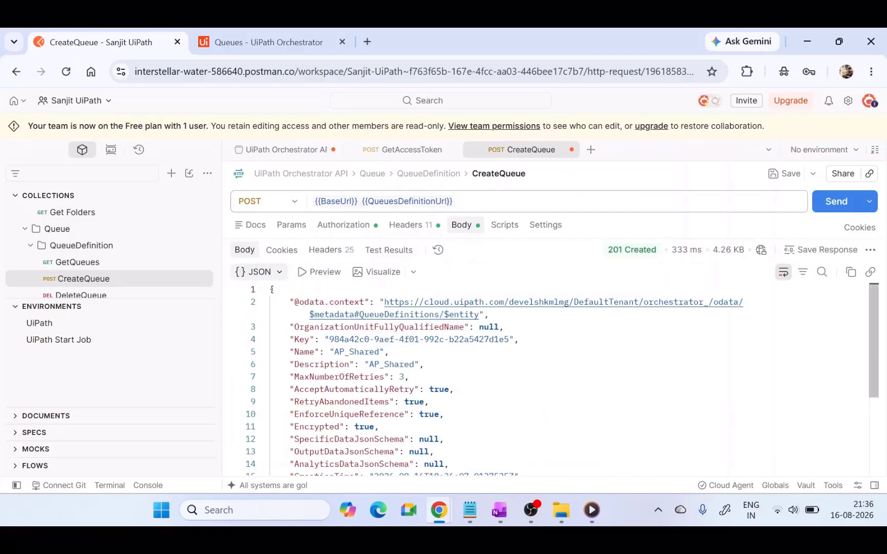
left_click_drag(301, 340, 450, 339)
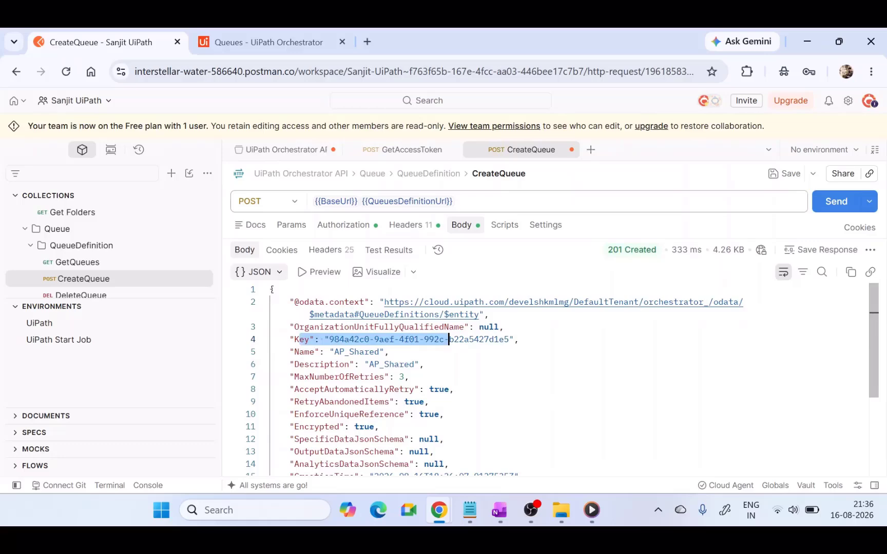
scroll(449, 340, "down", 3)
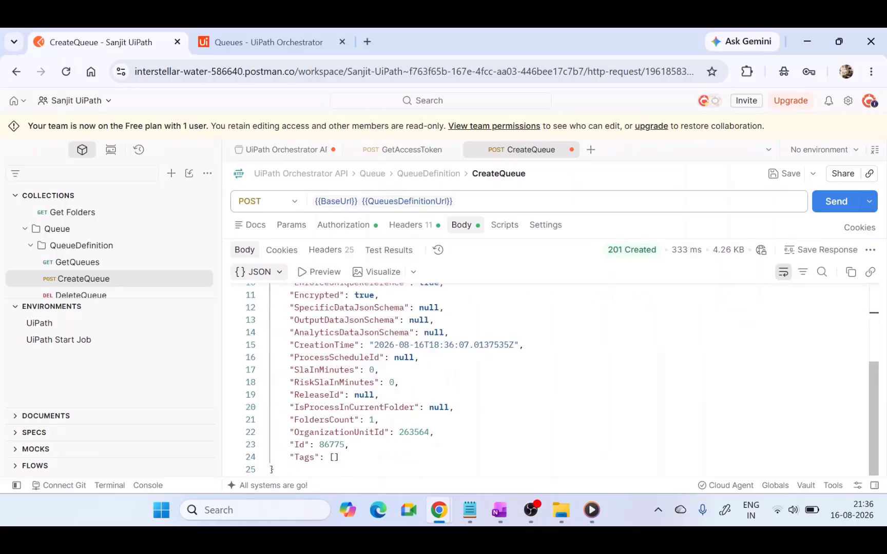
Switch to UiPath Orchestrator and check the AP_Shared queue in the Shared folder's queue list.
scroll(449, 340, "up", 3)
left_click(272, 41)
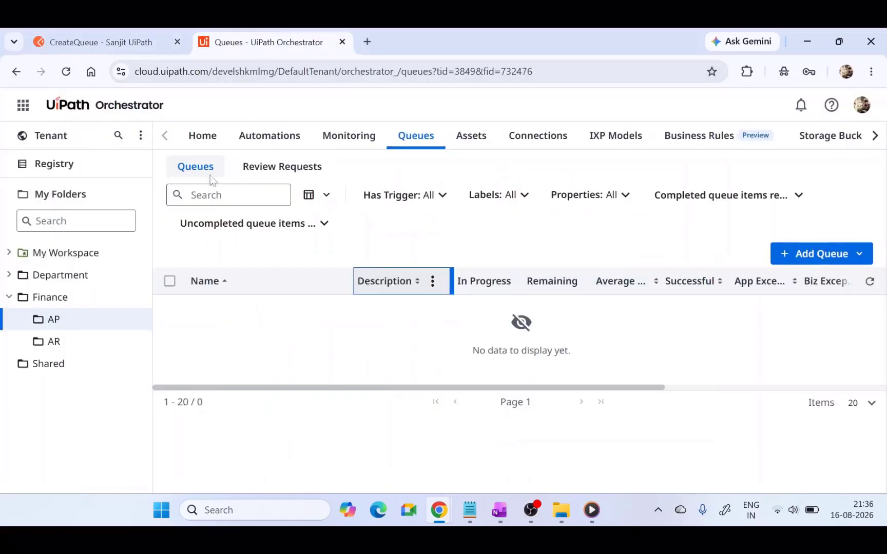
left_click(54, 365)
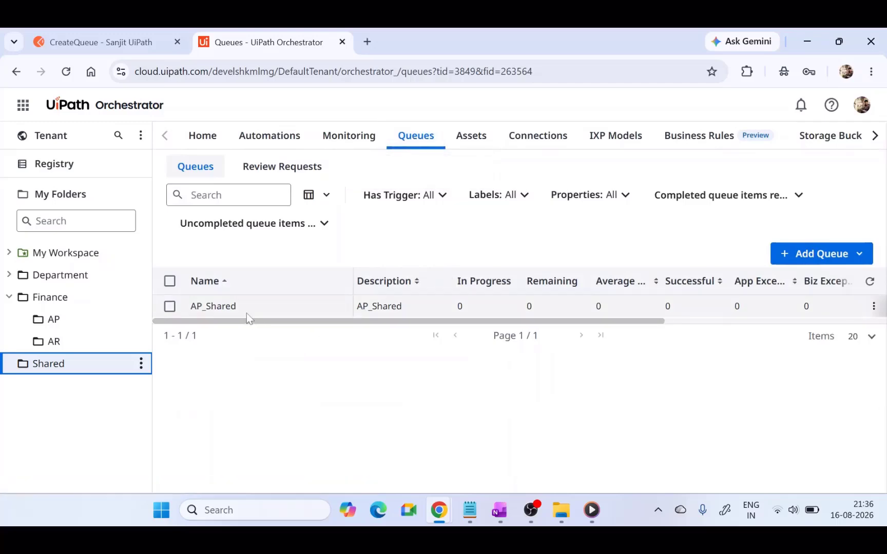
left_click_drag(247, 313, 184, 312)
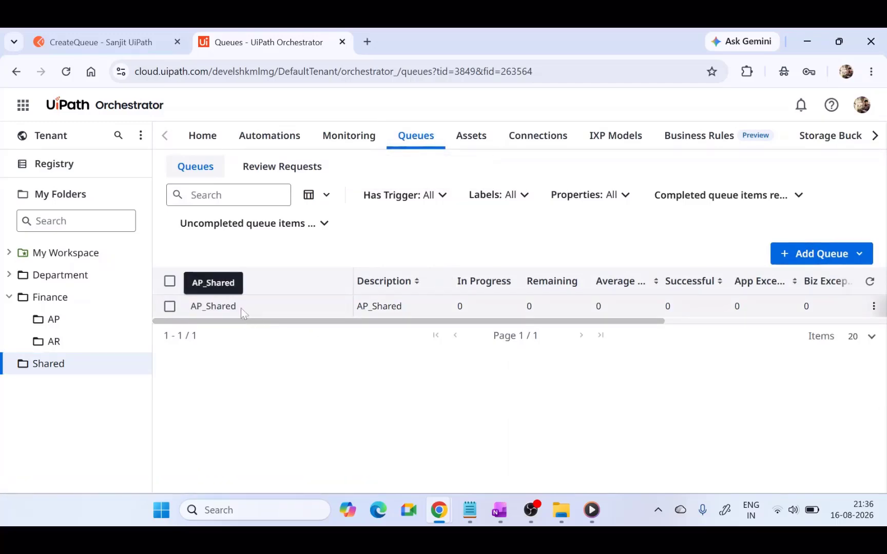
left_click_drag(240, 308, 197, 307)
Return to Postman, review the rest of the CreateQueue response and save the CreateQueue request.
left_click(60, 36)
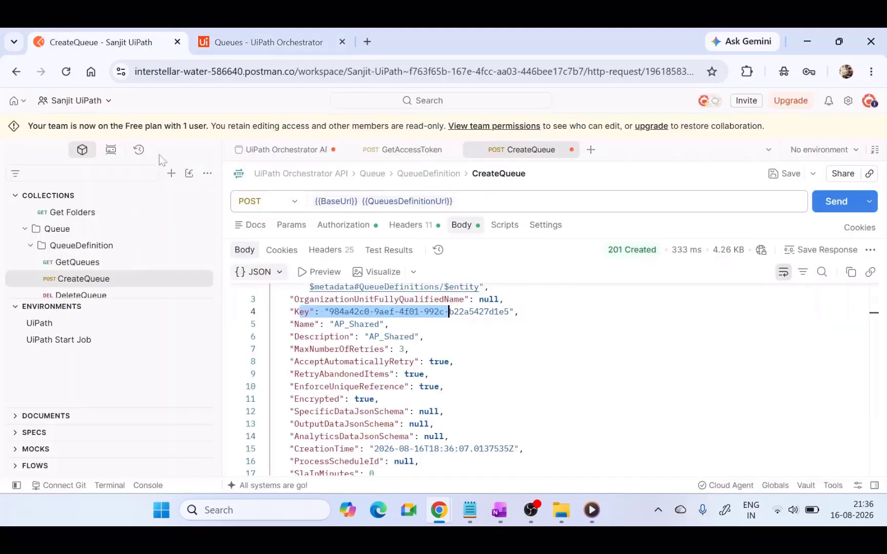
scroll(400, 380, "down", 2)
scroll(400, 380, "down", 1)
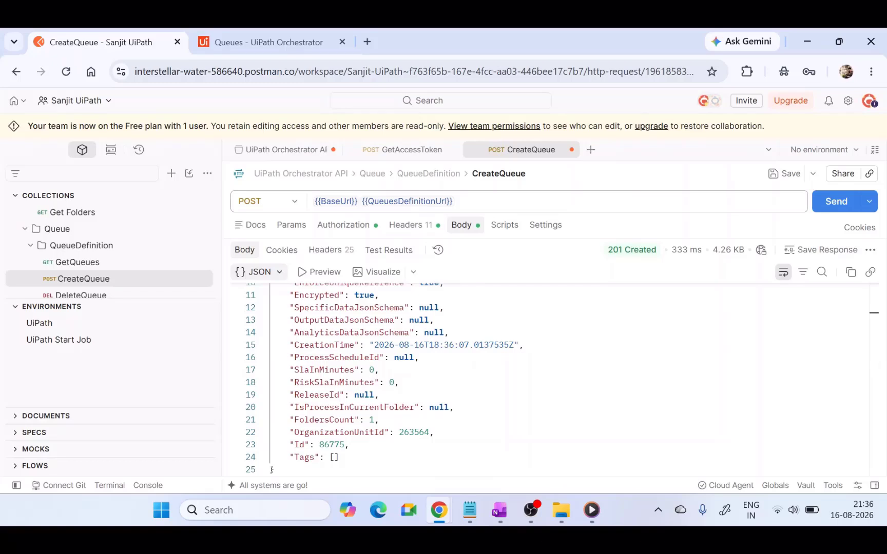
key("ctrl+s")
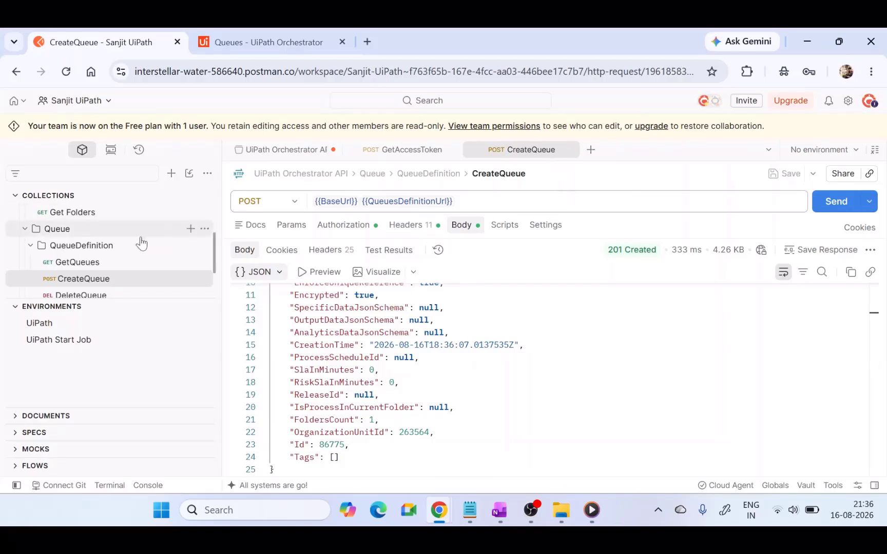
Open the GetQueues request and review its BaseUrl and QueuesDefinitionUrl variables, authorization and headers.
left_click(93, 266)
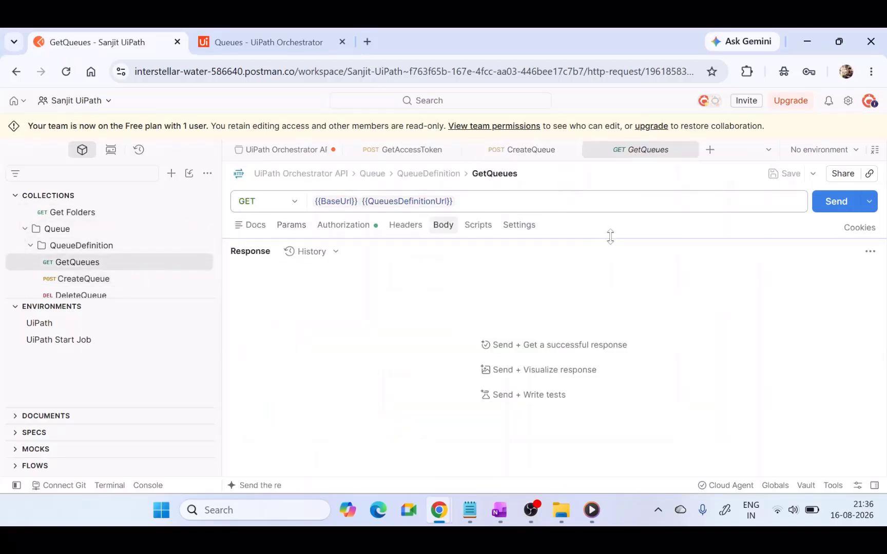
mouse_move(407, 202)
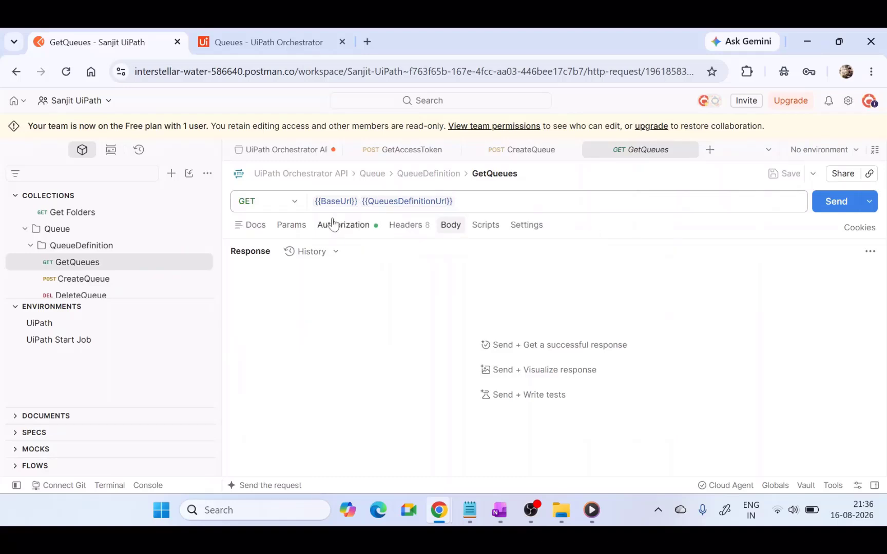
mouse_move(336, 201)
left_click(386, 238)
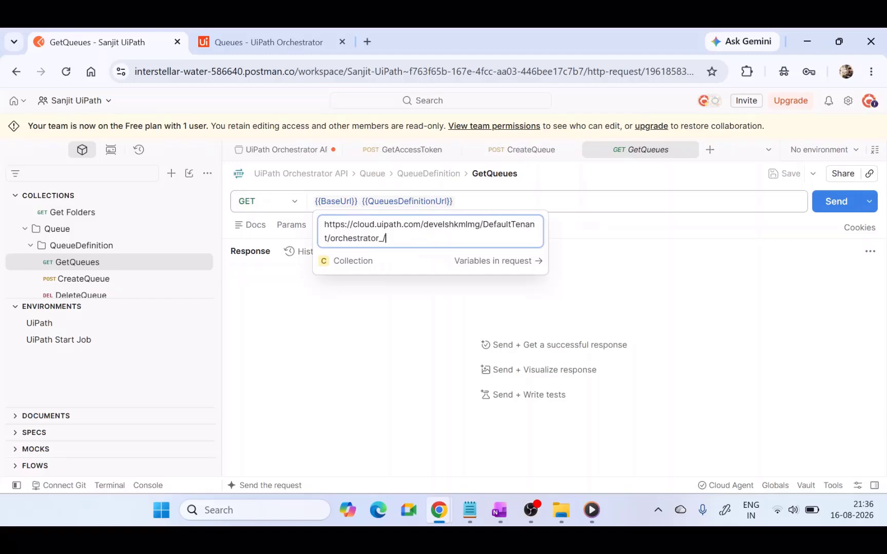
left_click(487, 201)
mouse_move(411, 201)
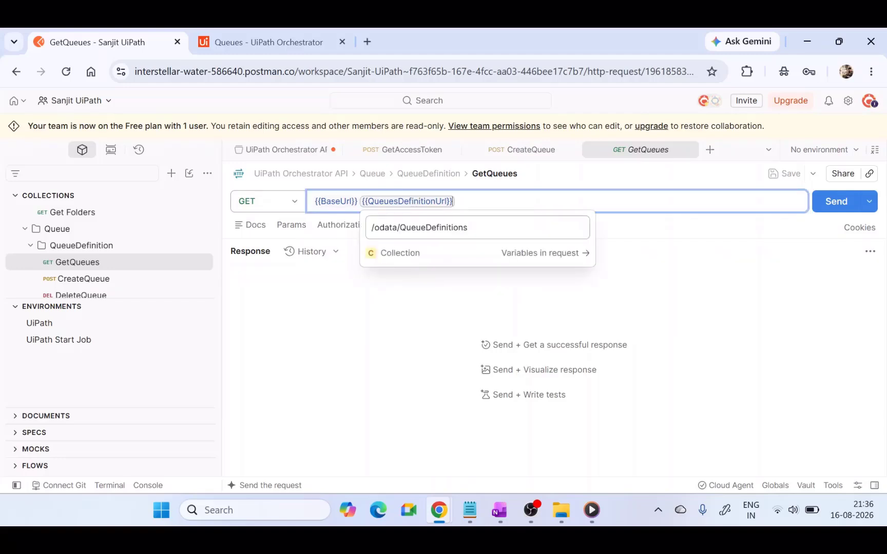
left_click(355, 231)
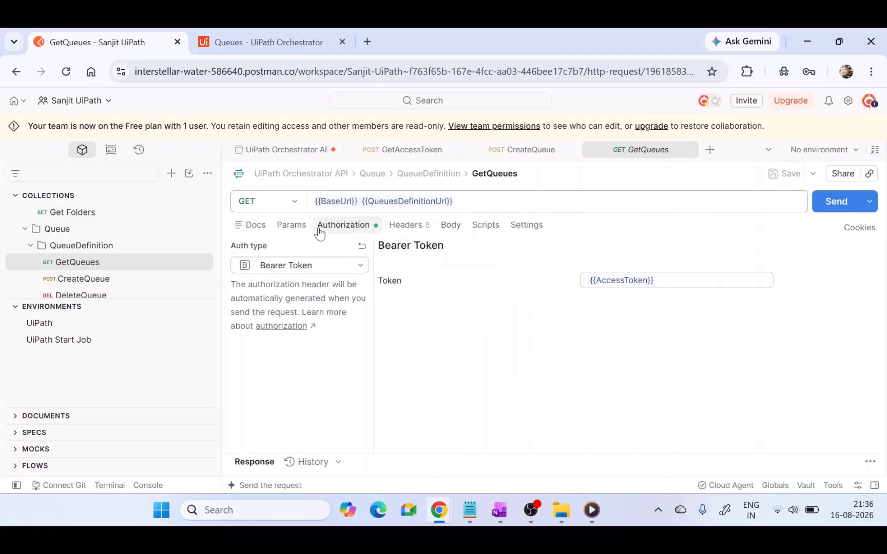
left_click(411, 228)
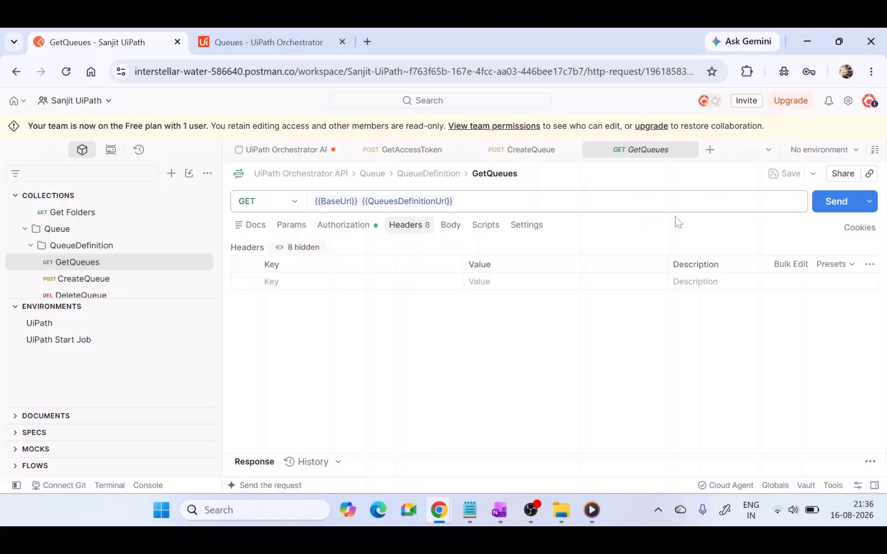
Send the GetQueues request, expand its response and examine the returned queue's properties.
left_click(818, 209)
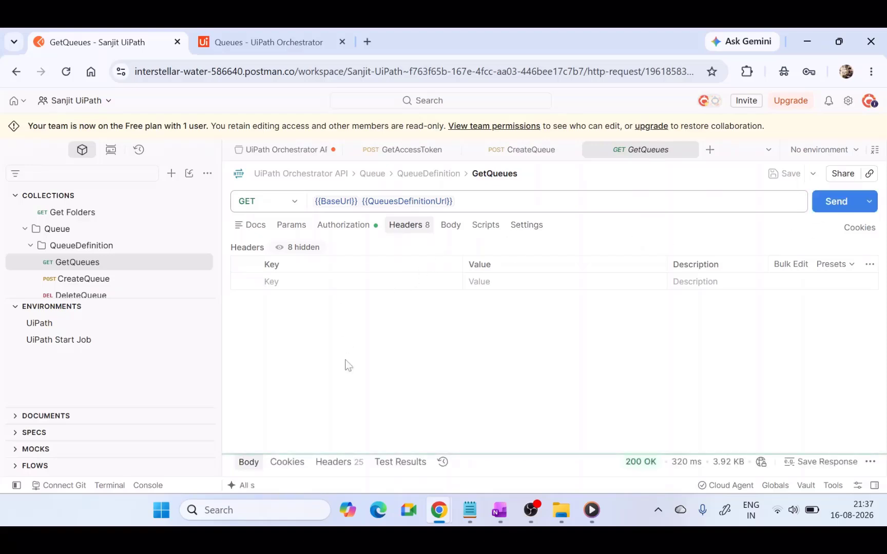
left_click(636, 465)
scroll(545, 380, "down", 3)
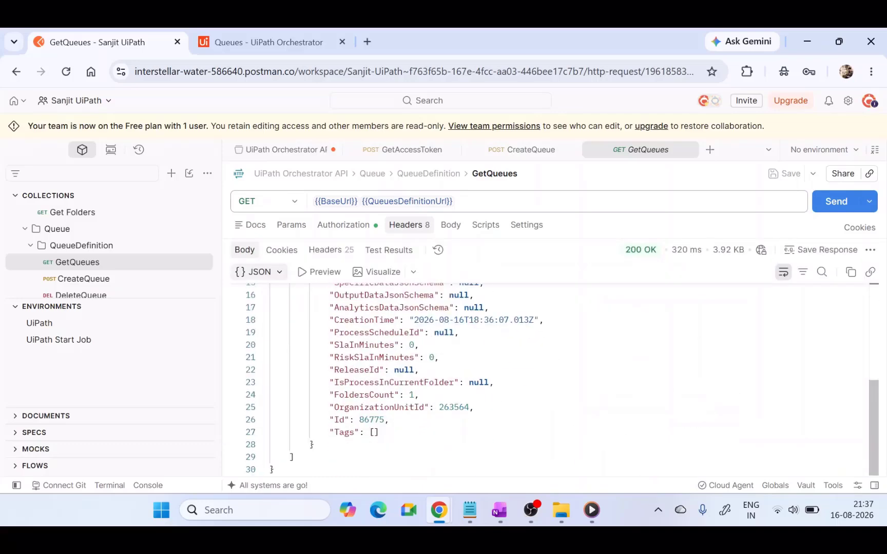
scroll(544, 380, "up", 3)
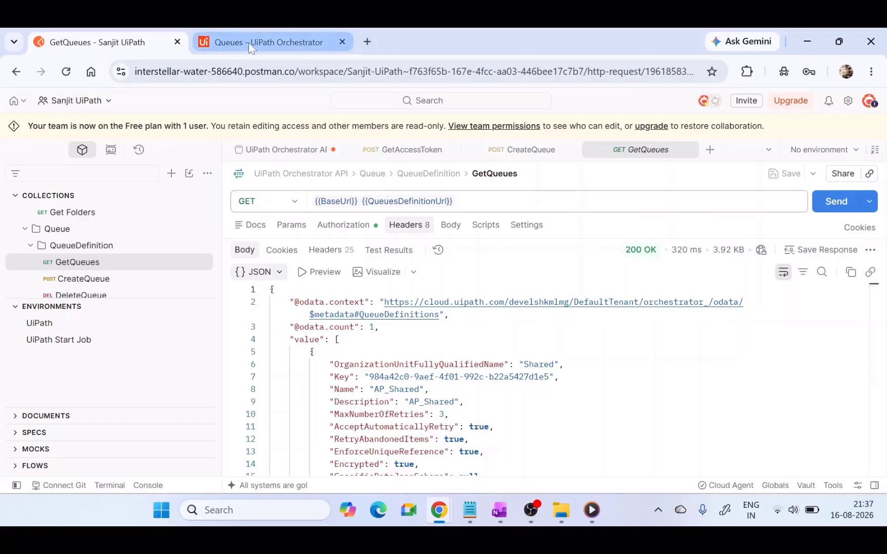
Check the CreateQueue request's folder header, run the Get Folders request and copy the Finance folder's Id from its response.
left_click(520, 148)
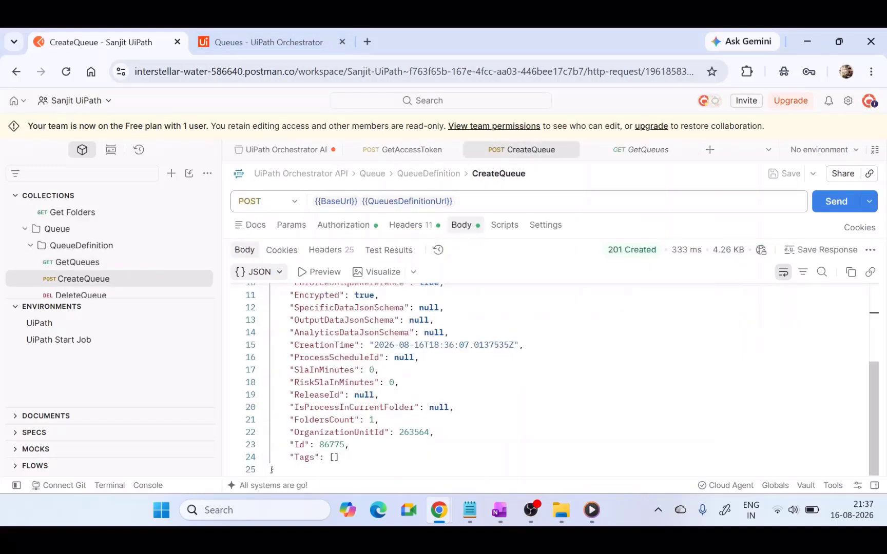
scroll(514, 380, "up", 3)
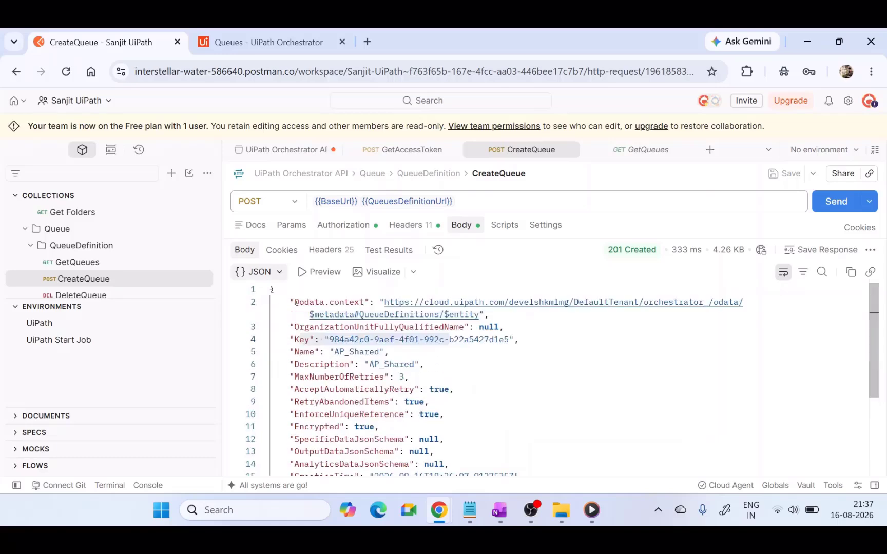
left_click(408, 226)
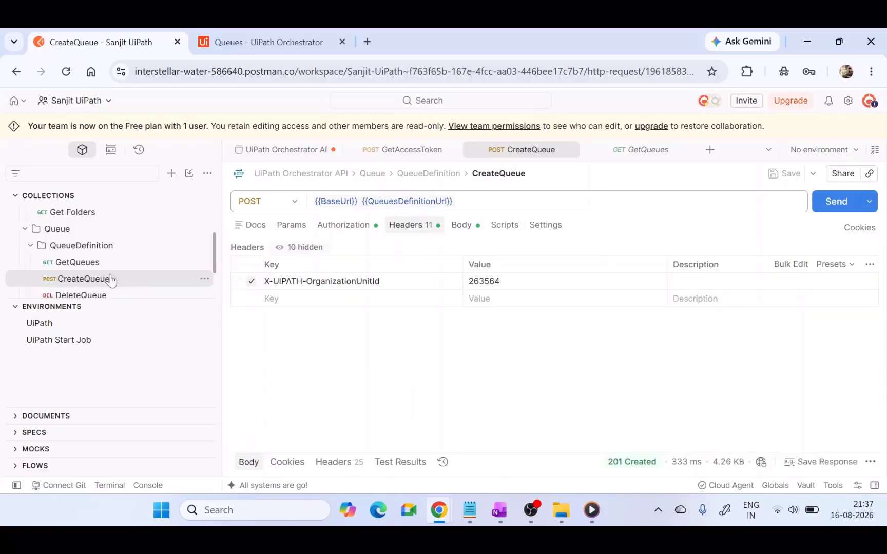
left_click(71, 212)
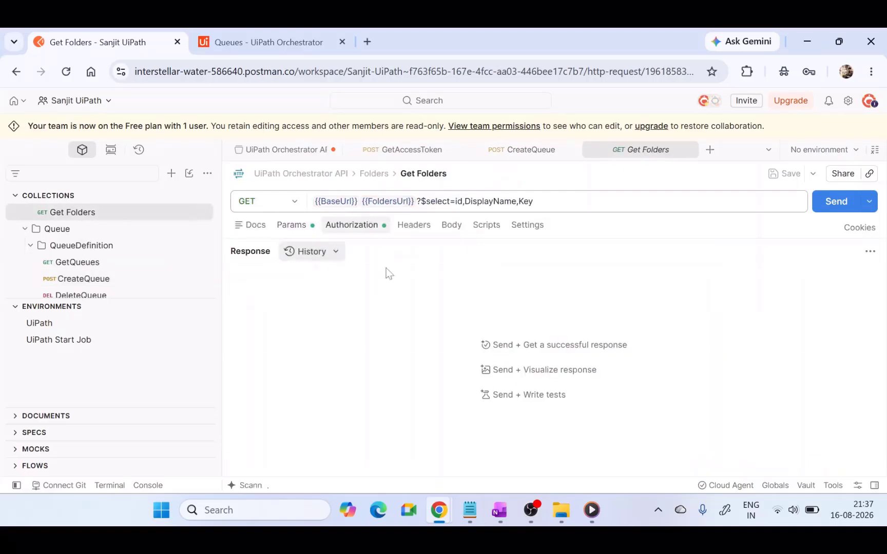
left_click(835, 206)
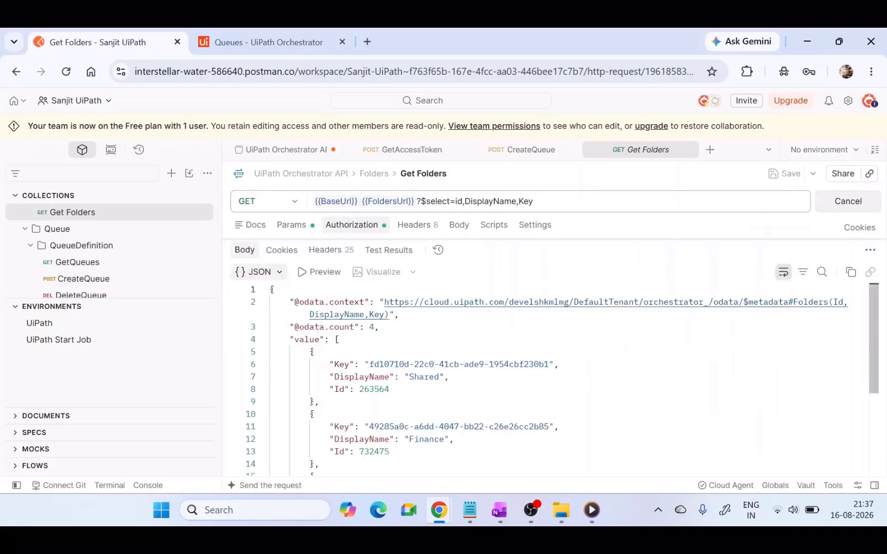
double_click(389, 452)
key("ctrl+c")
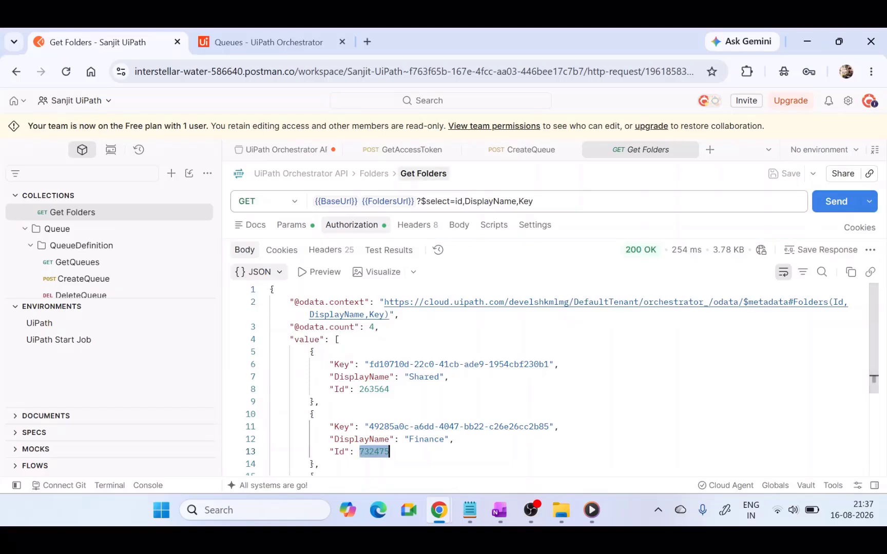
Set the X-UIPATH-OrganizationUnitId header of the CreateQueue request to the Finance folder's Id, 732475.
left_click(527, 150)
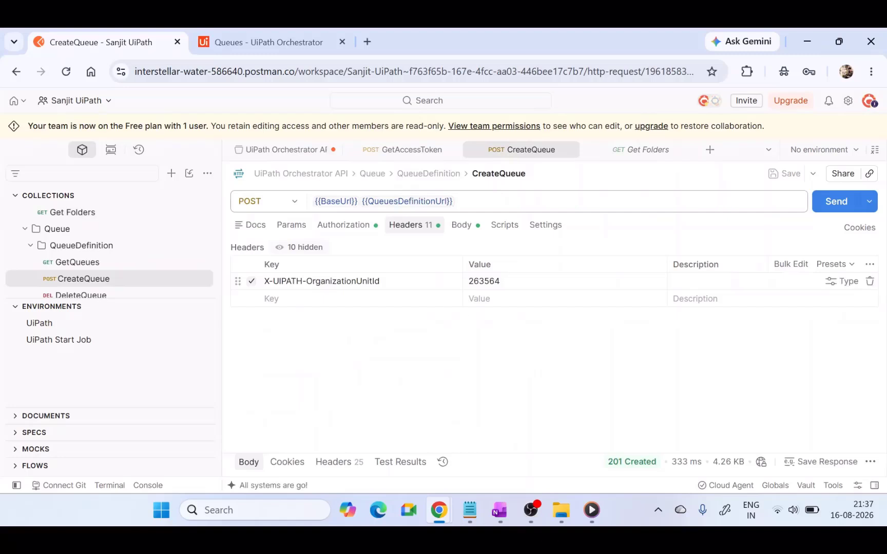
double_click(484, 281)
left_click(493, 354)
double_click(484, 281)
left_click(499, 282)
double_click(483, 282)
key("ctrl+v")
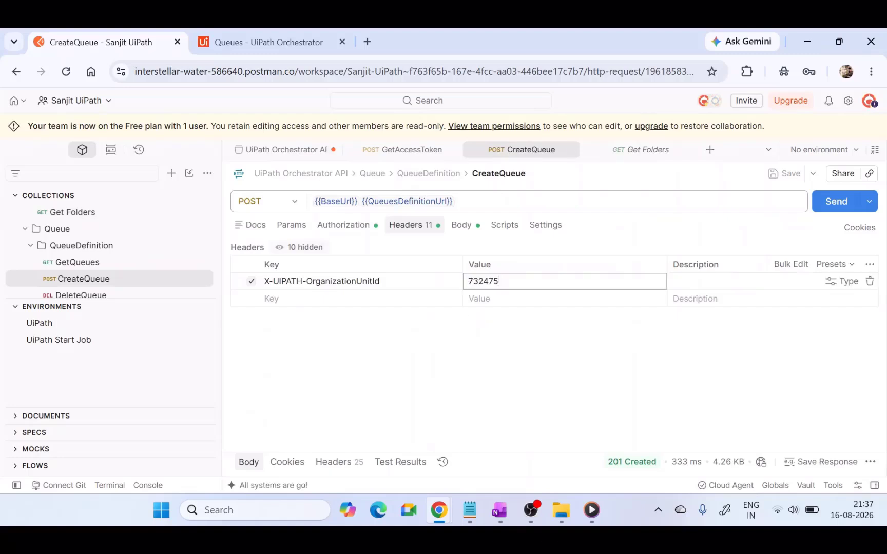
left_click(505, 338)
Set the queue's Name to Finance_Queue in the CreateQueue request's raw JSON body.
left_click(462, 224)
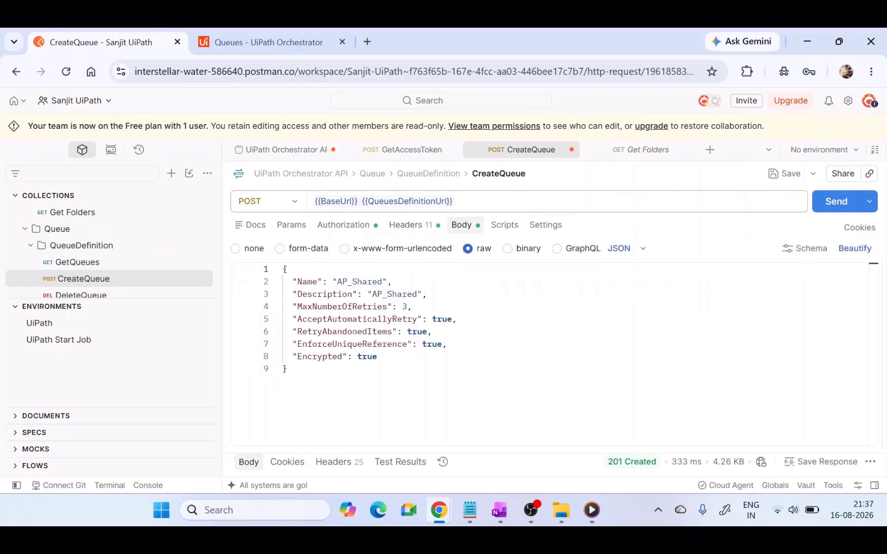
left_click_drag(383, 282, 338, 282)
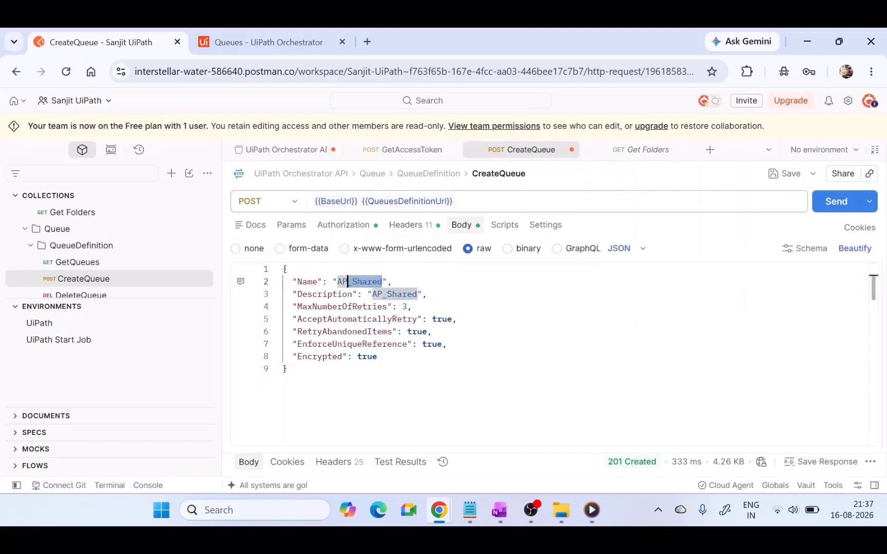
left_click(257, 33)
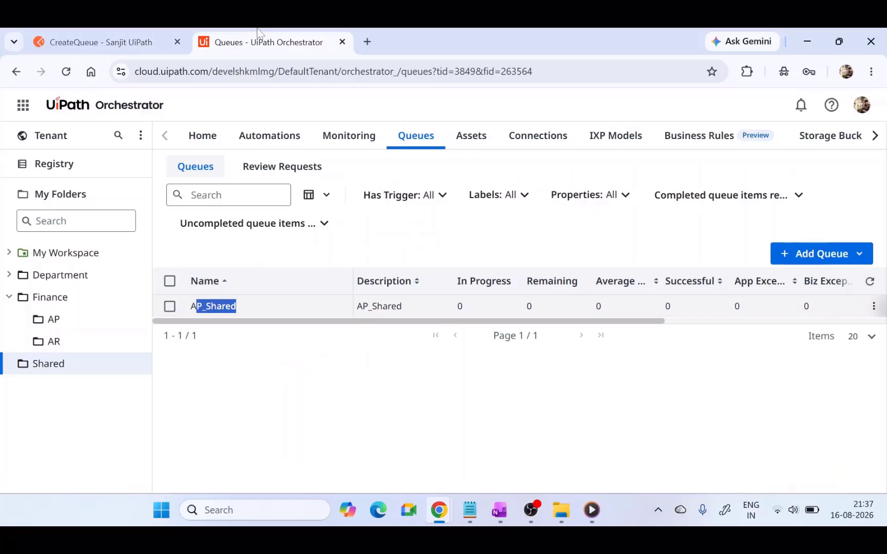
left_click(145, 42)
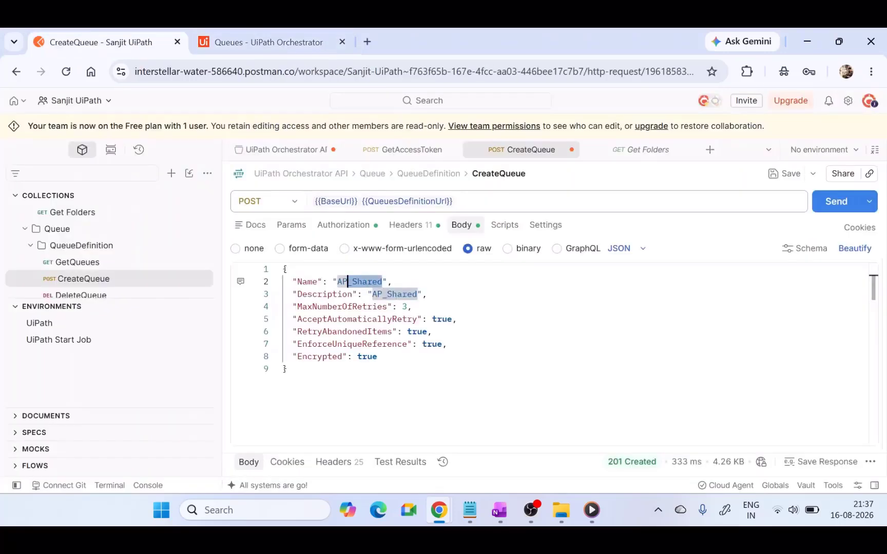
left_click(347, 282)
left_click_drag(338, 282, 378, 282)
type("Fia")
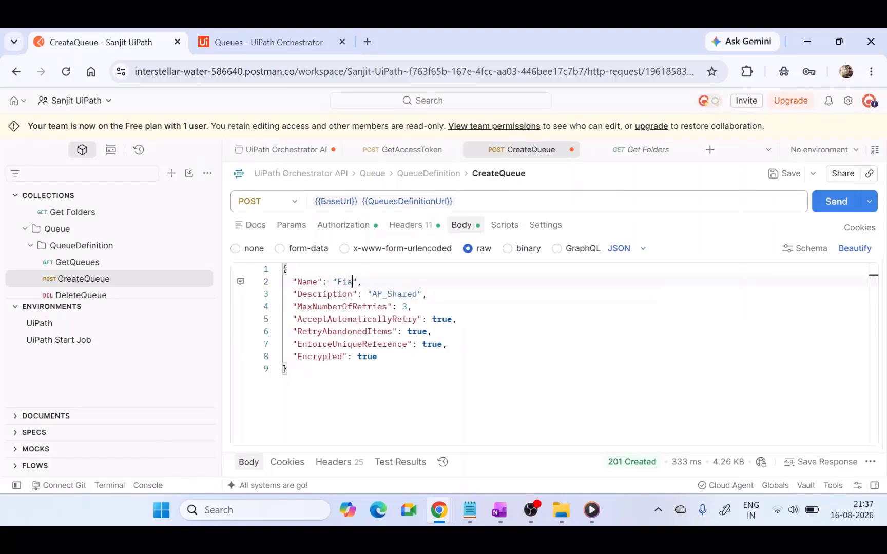
type("nance_Queue")
Set the Description in the JSON body to Finance_Queue, copied from the queue's Name.
left_click_drag(337, 281, 403, 281)
key("ctrl+c")
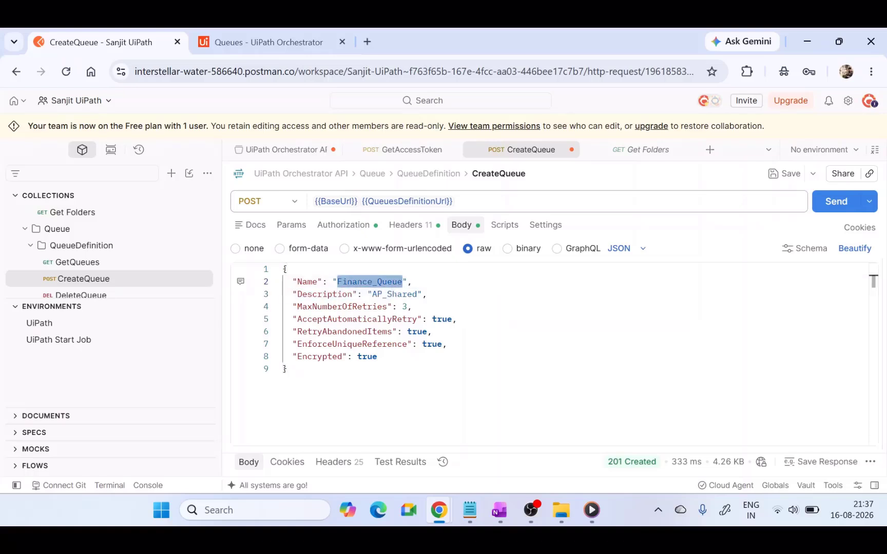
double_click(395, 295)
key("ctrl+v")
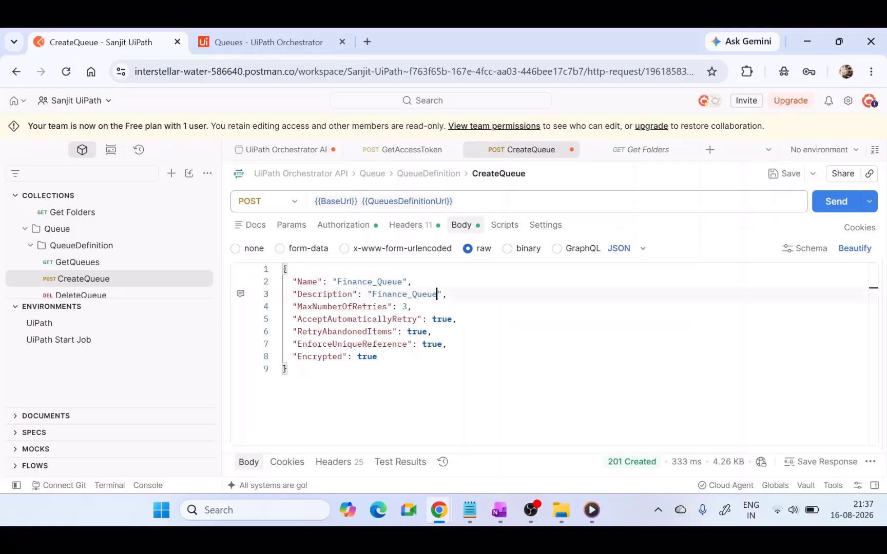
Send the CreateQueue request for Finance_Queue, expand its response and save the request.
left_click(828, 207)
left_click(619, 469)
left_click(431, 402)
key("ctrl+s")
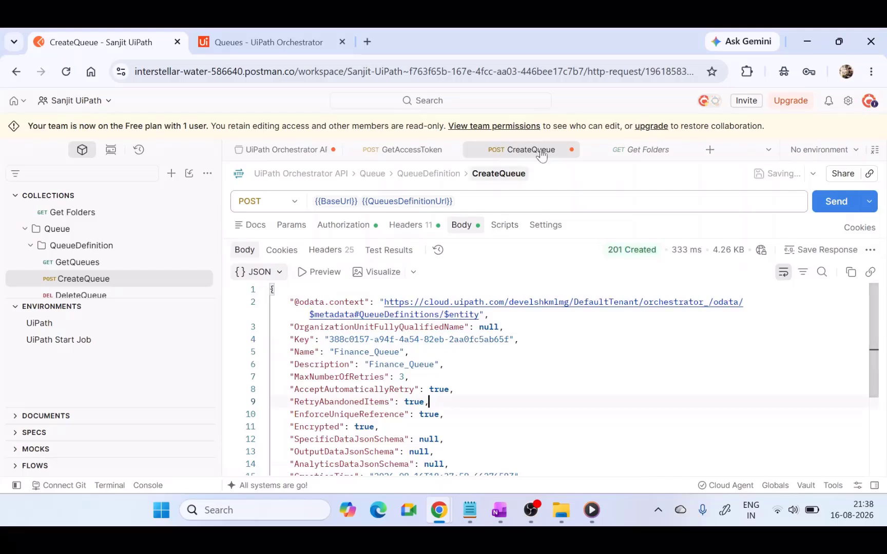
left_click(623, 151)
left_click(639, 378)
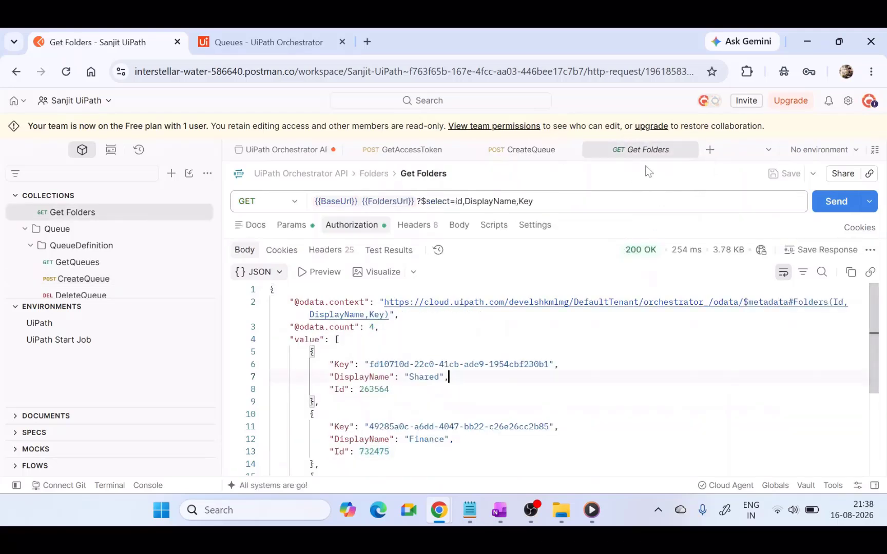
left_click(77, 262)
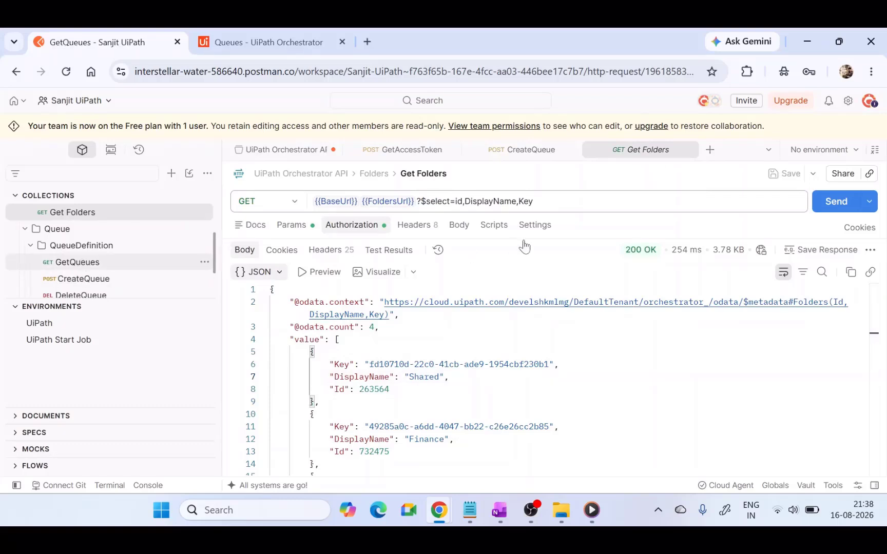
left_click(819, 207)
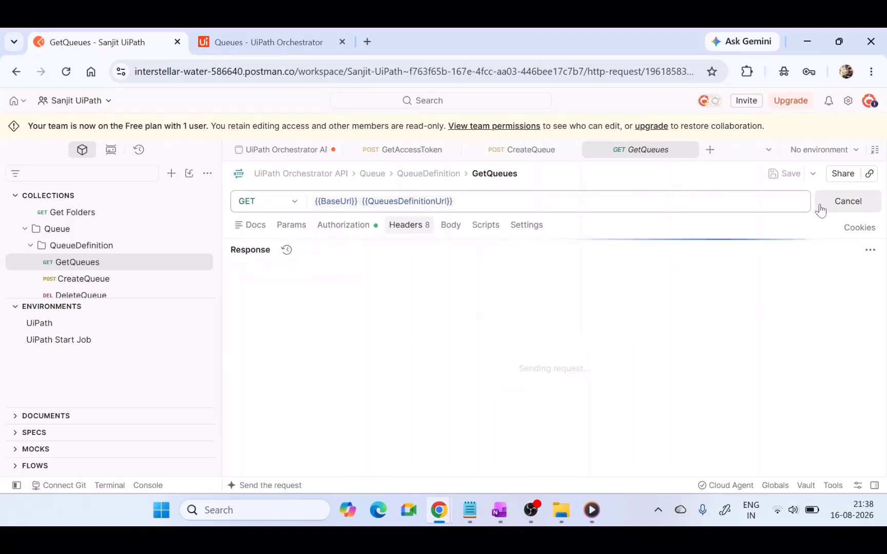
left_click_drag(335, 327, 374, 327)
left_click(378, 327)
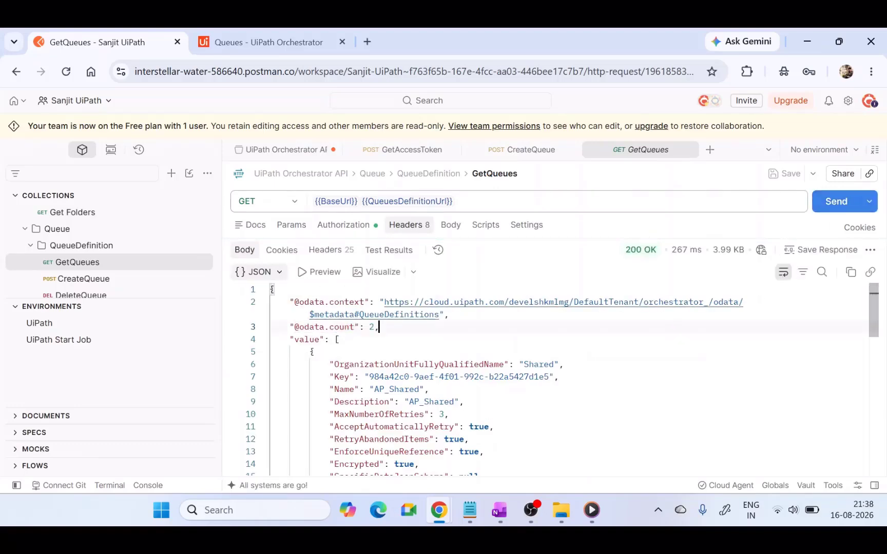
Read through the queue entries in the GetQueues response, comparing the folder and name of each queue.
scroll(544, 380, "down", 2)
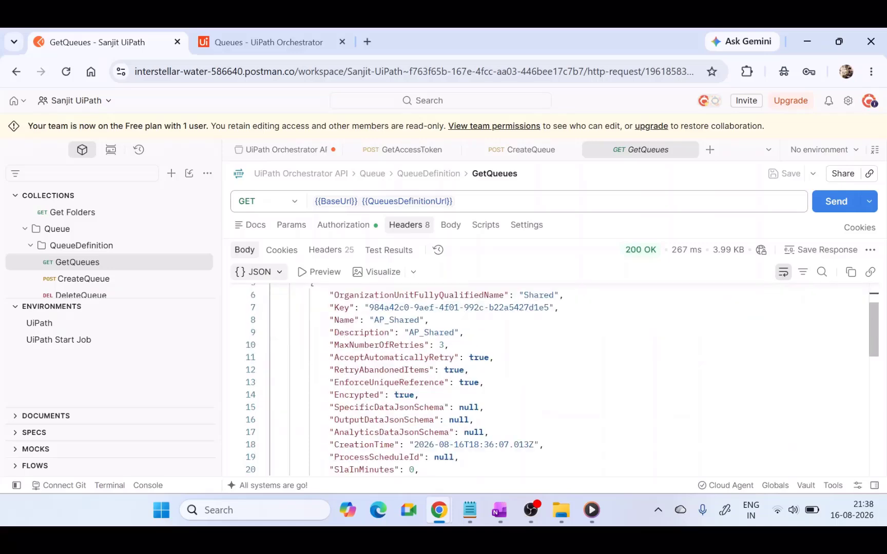
scroll(466, 287, "down", 5)
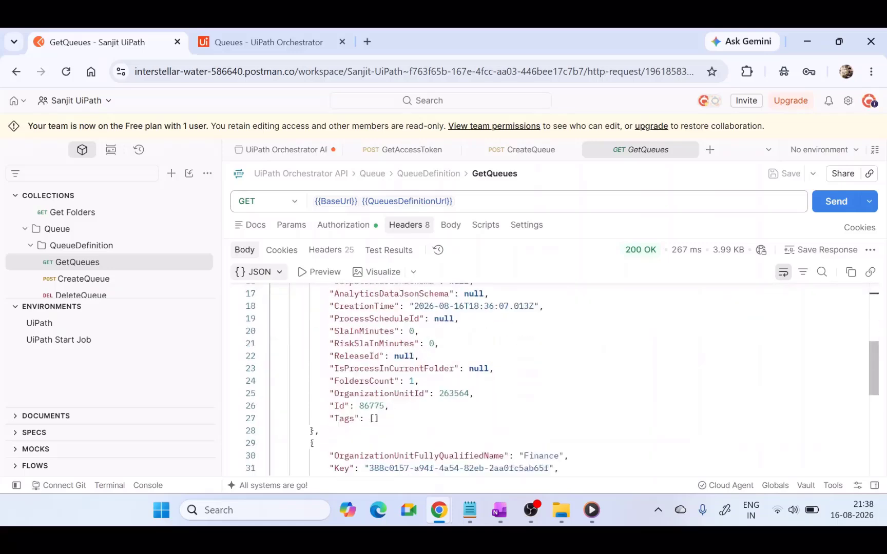
scroll(544, 380, "down", 6)
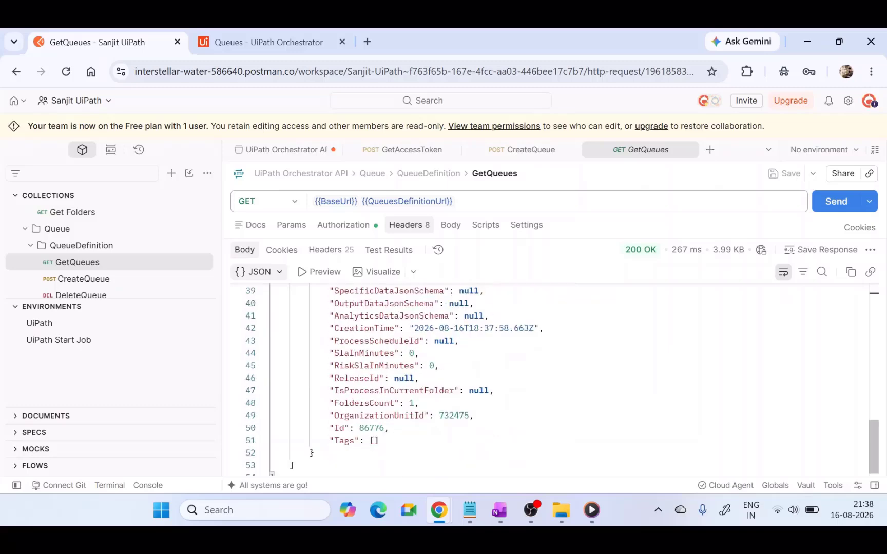
scroll(544, 380, "up", 3)
scroll(514, 359, "up", 1)
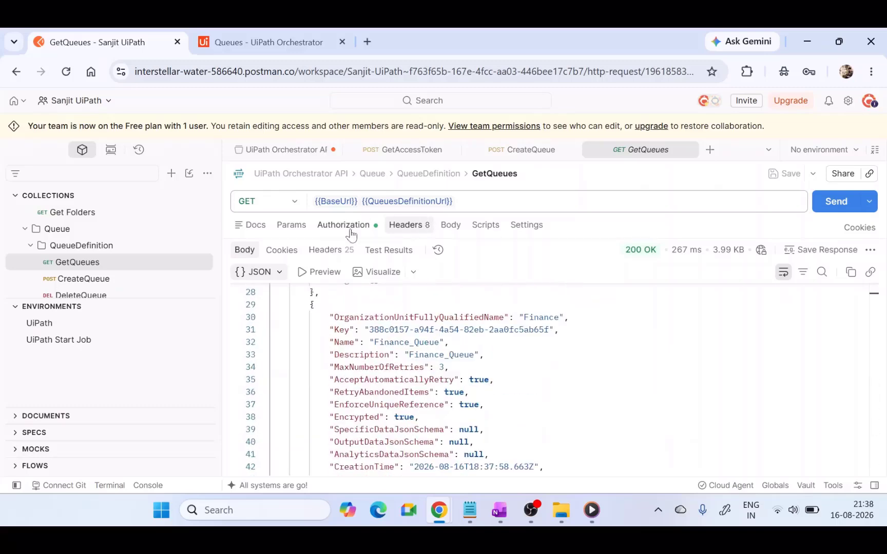
Add the header key X-UIPATH-OrganizationUnitId to the GetQueues request, copied from the CreateQueue request's headers.
left_click(538, 149)
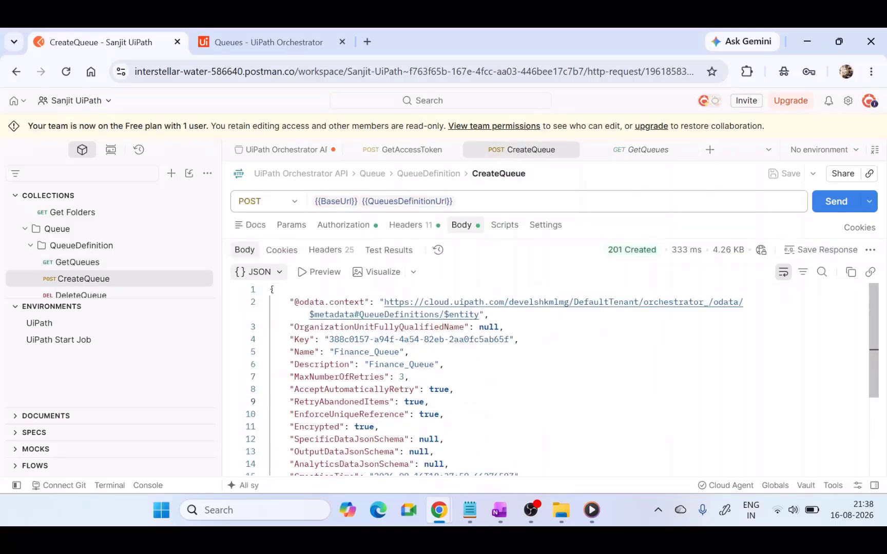
scroll(462, 380, "down", 2)
scroll(462, 380, "up", 3)
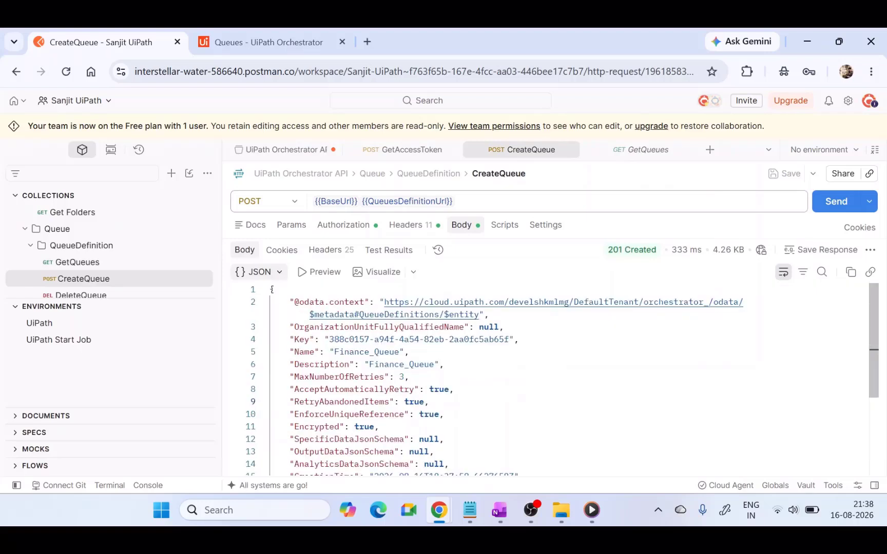
left_click(344, 225)
left_click(393, 228)
left_click(380, 282)
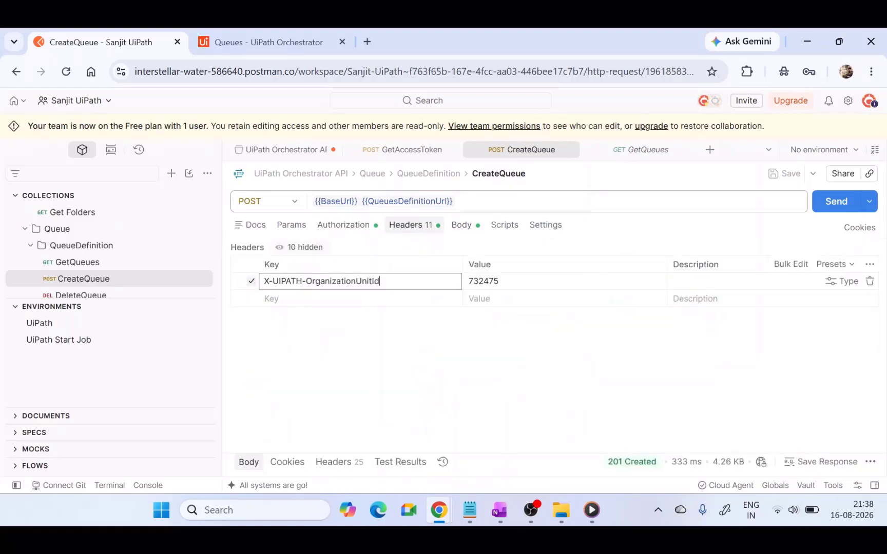
key("ctrl+a")
key("ctrl+c")
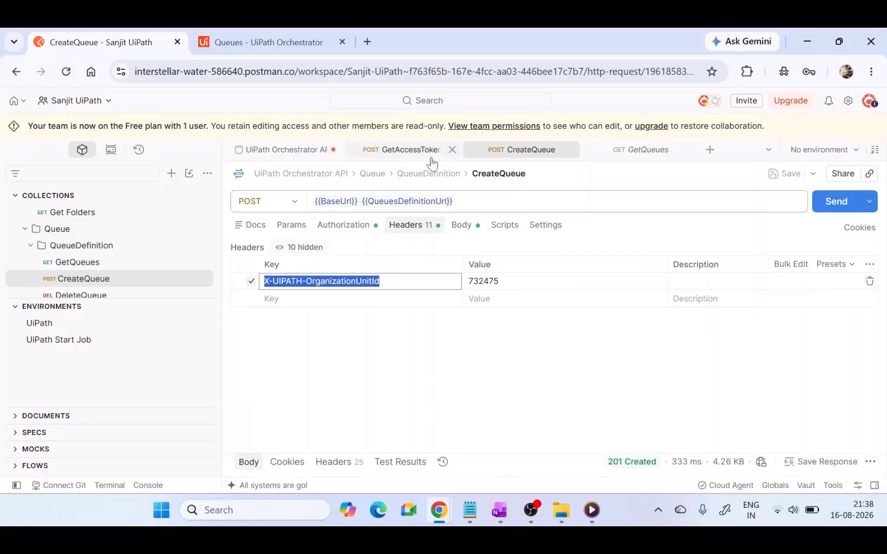
left_click(625, 149)
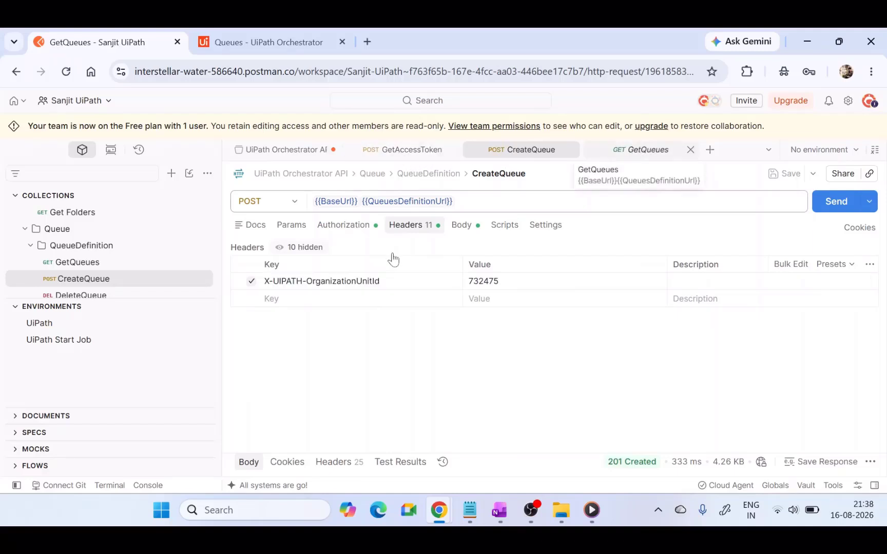
left_click(405, 228)
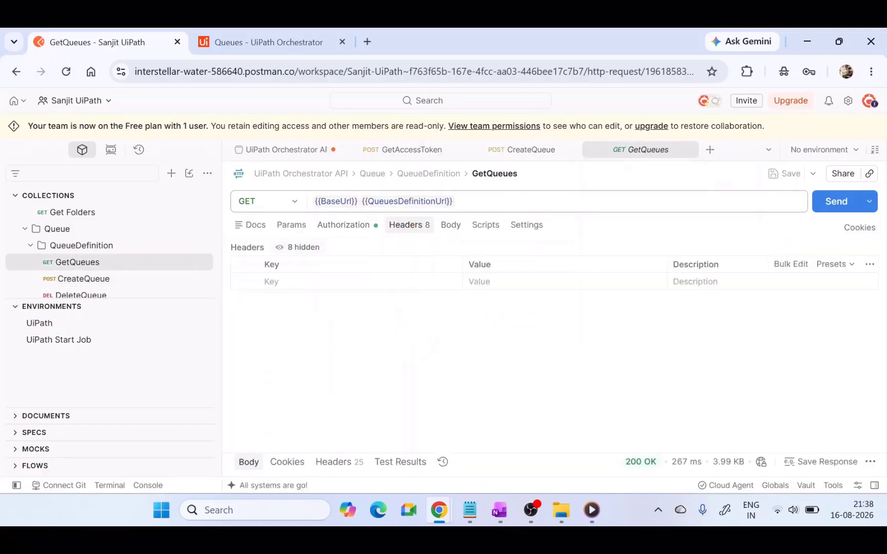
left_click(311, 282)
key("ctrl+v")
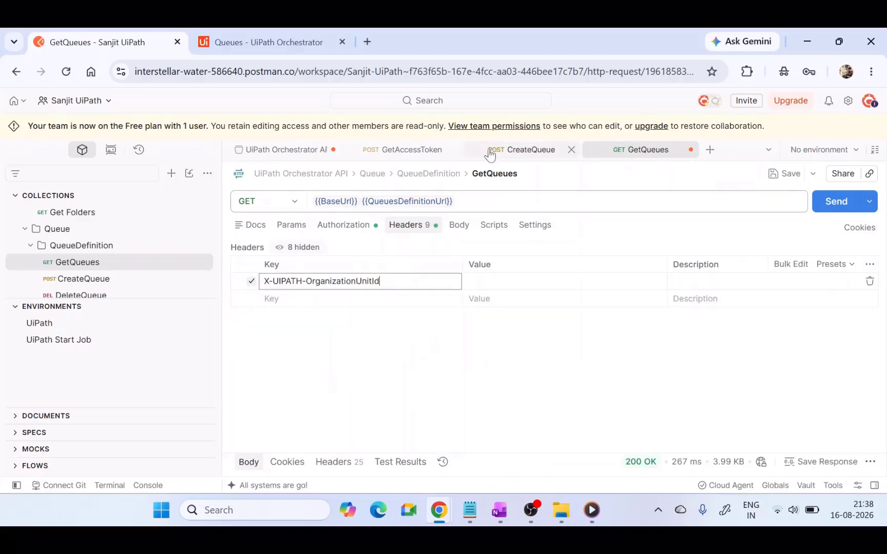
Set the GetQueues header's value to 732475, copied from the same header in the CreateQueue request.
left_click(490, 153)
left_click(503, 281)
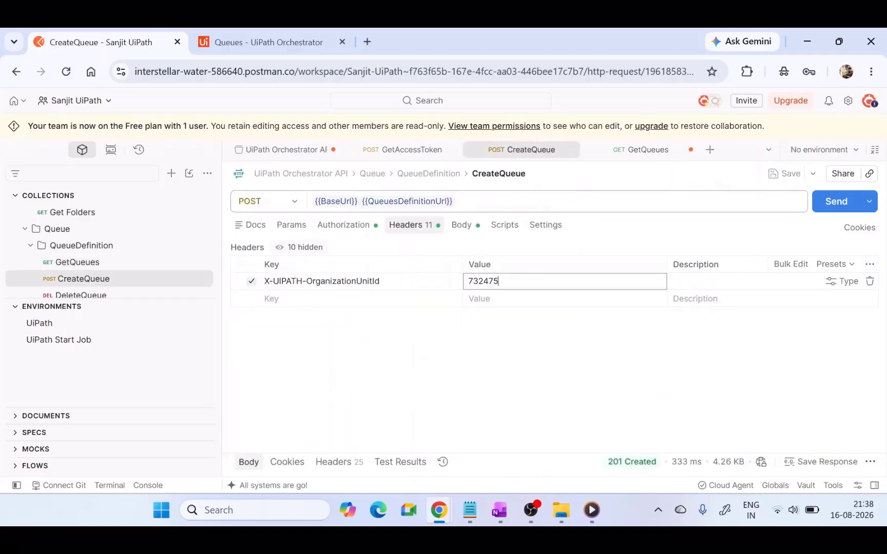
key("ctrl+a")
key("ctrl+c")
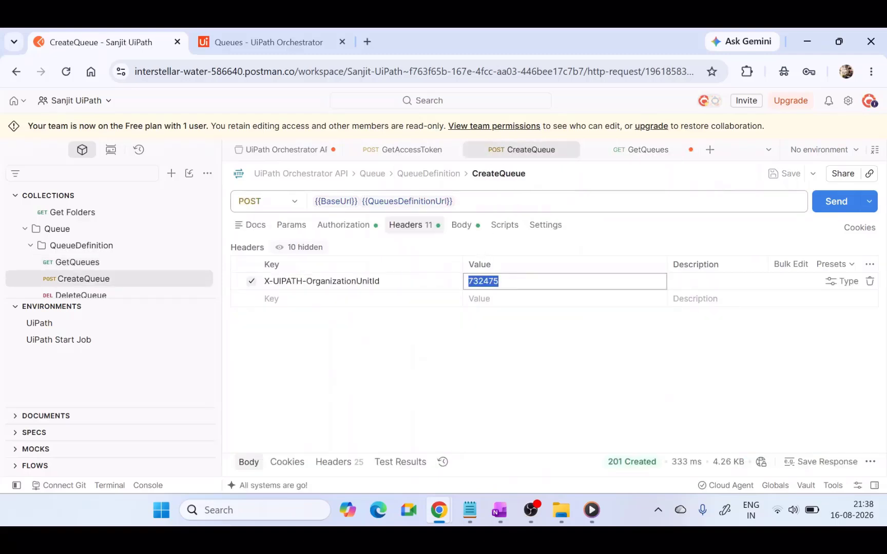
left_click(630, 154)
left_click(493, 282)
key("ctrl+v")
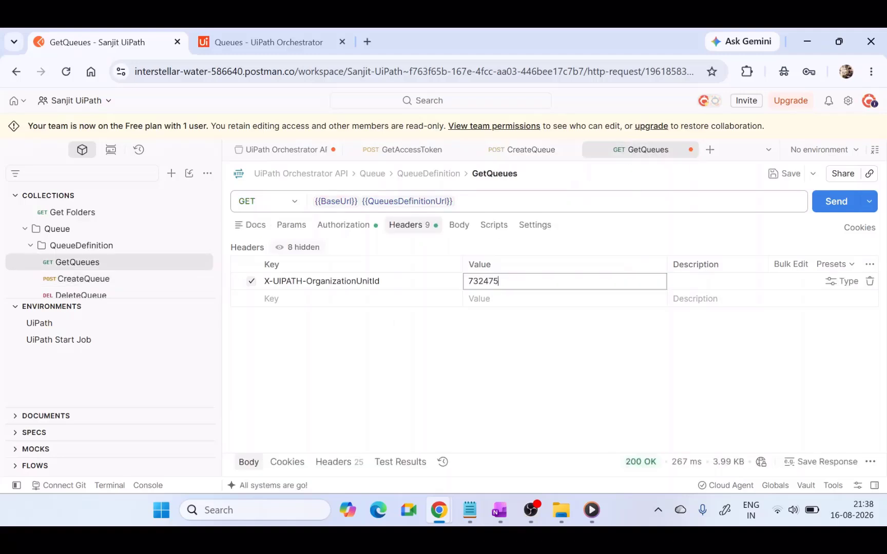
left_click(822, 201)
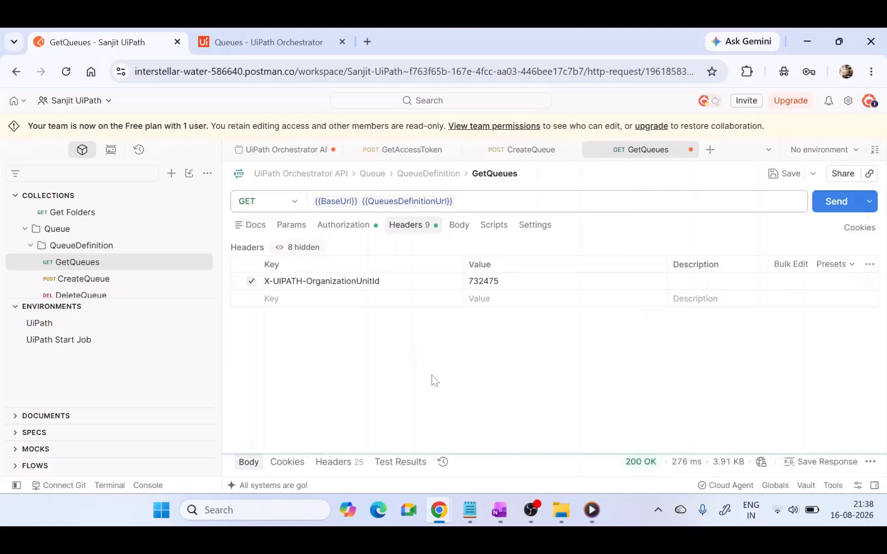
left_click(639, 462)
scroll(554, 380, "up", 5)
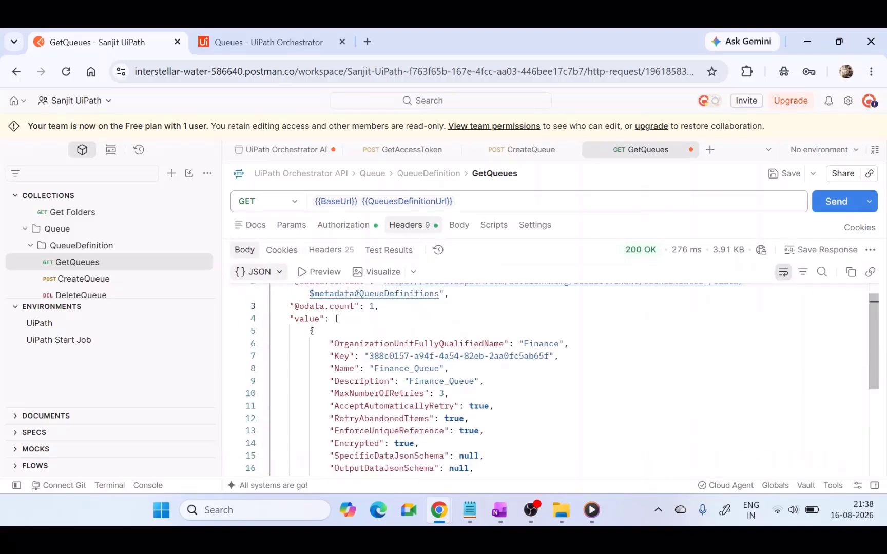
left_click_drag(293, 327, 379, 327)
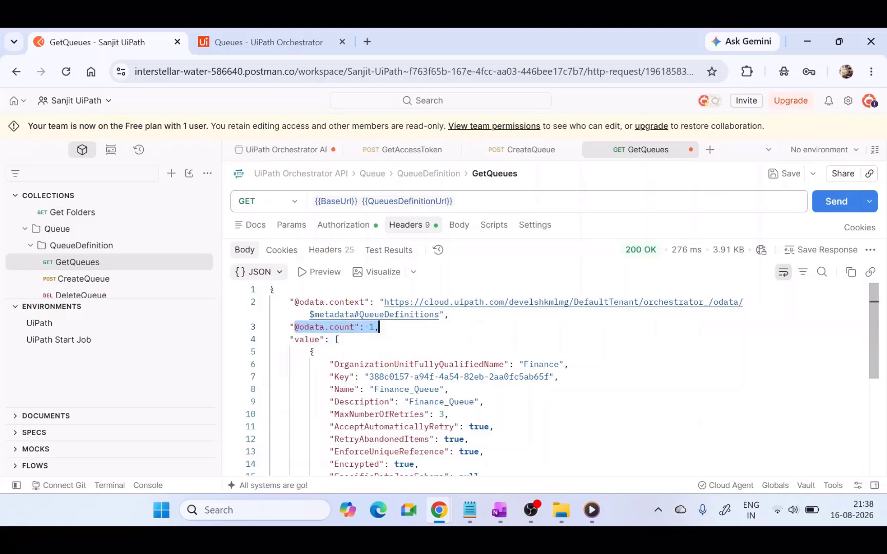
Review the X-UIPATH-OrganizationUnitId key and its value in the GetQueues request's headers.
left_click(407, 225)
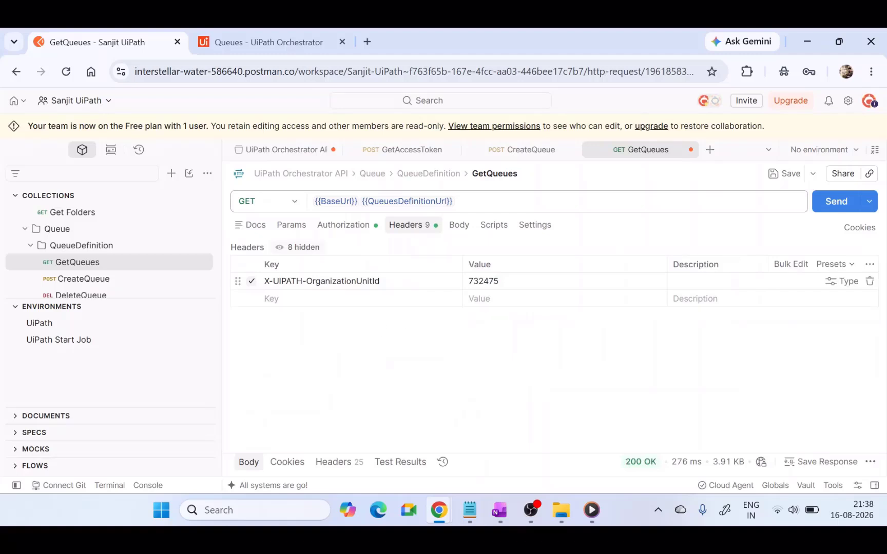
left_click(380, 281)
left_click_drag(379, 281, 263, 281)
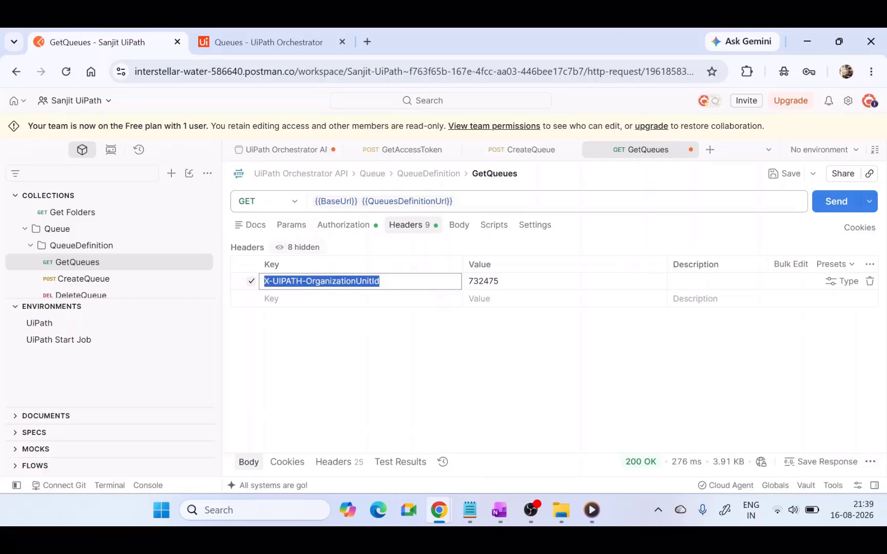
left_click(499, 281)
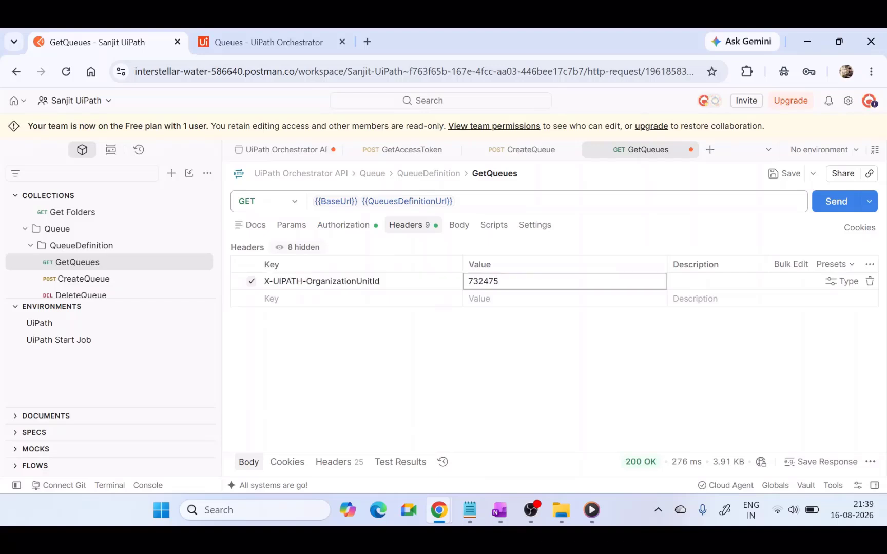
left_click_drag(499, 281, 468, 282)
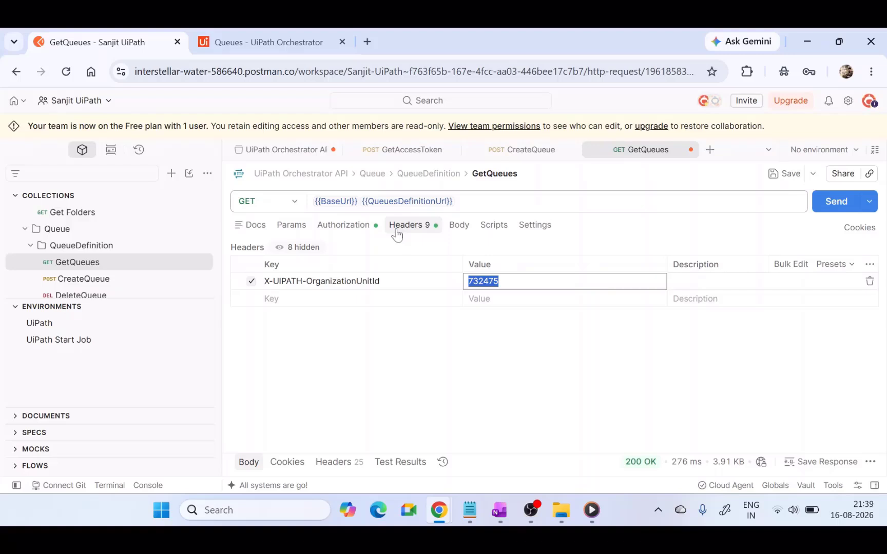
left_click(475, 353)
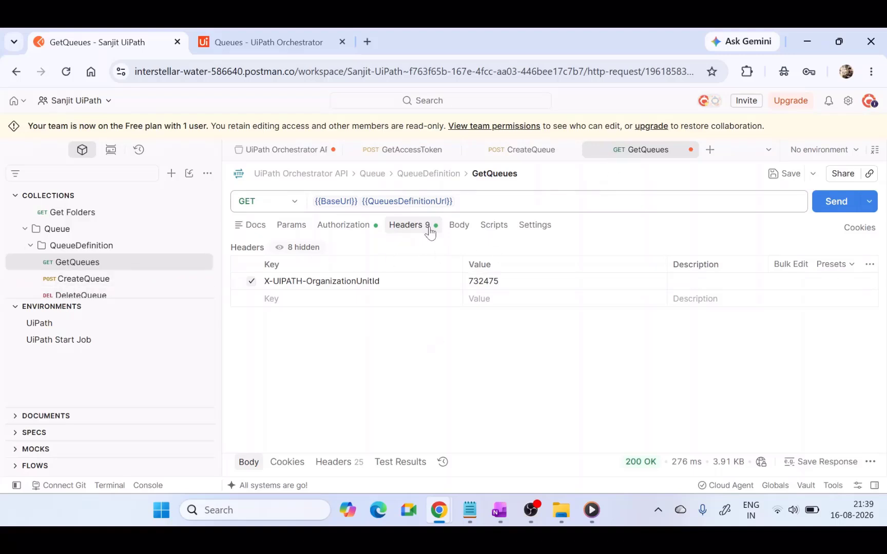
Replace the queue ID in the DeleteQueue request URL with 86776, copied from Finance_Queue's Id in the GetQueues response.
left_click(639, 462)
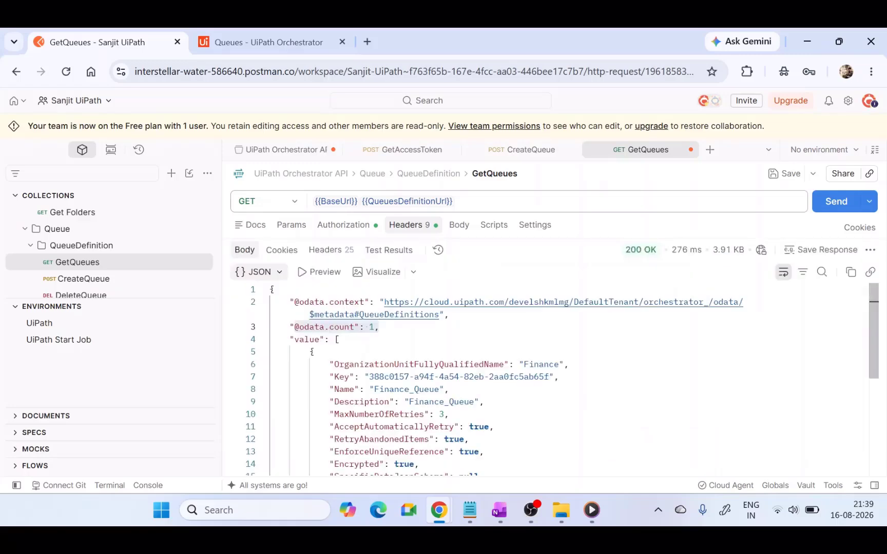
scroll(513, 375, "down", 5)
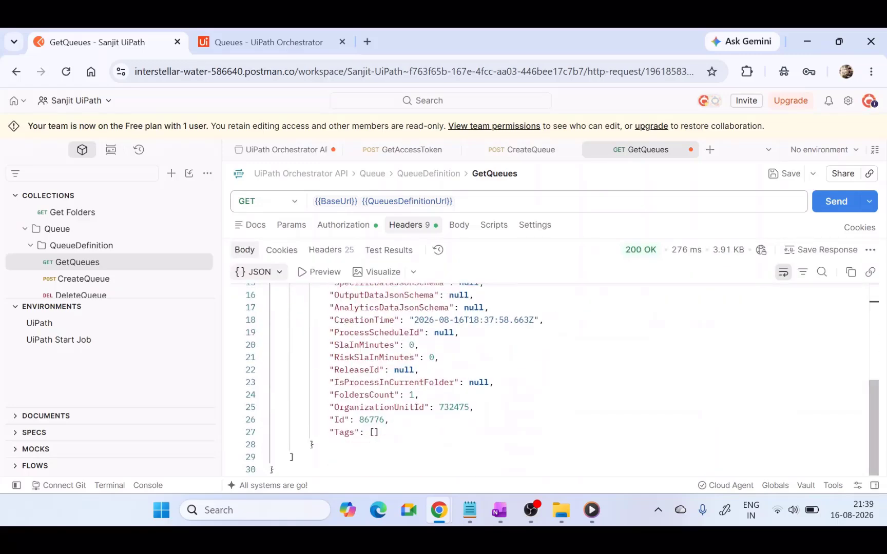
double_click(380, 420)
key("ctrl+c")
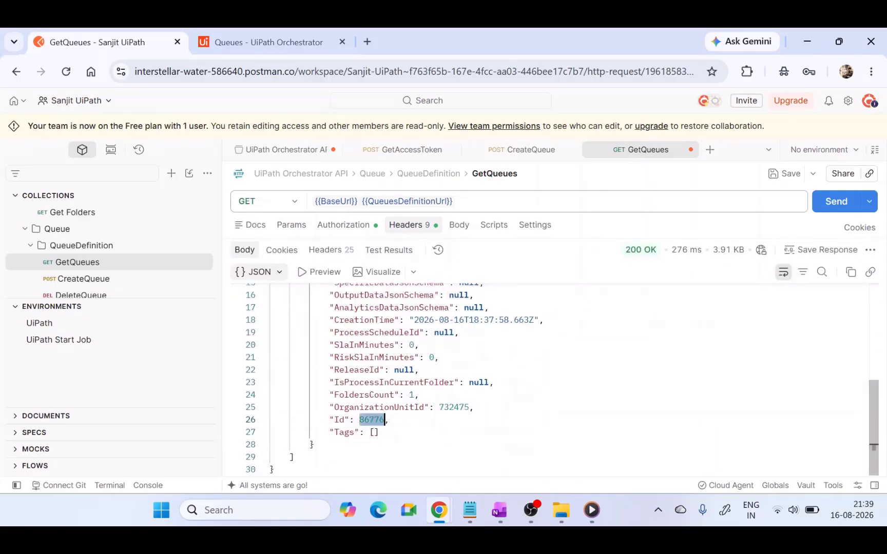
scroll(123, 282, "down", 2)
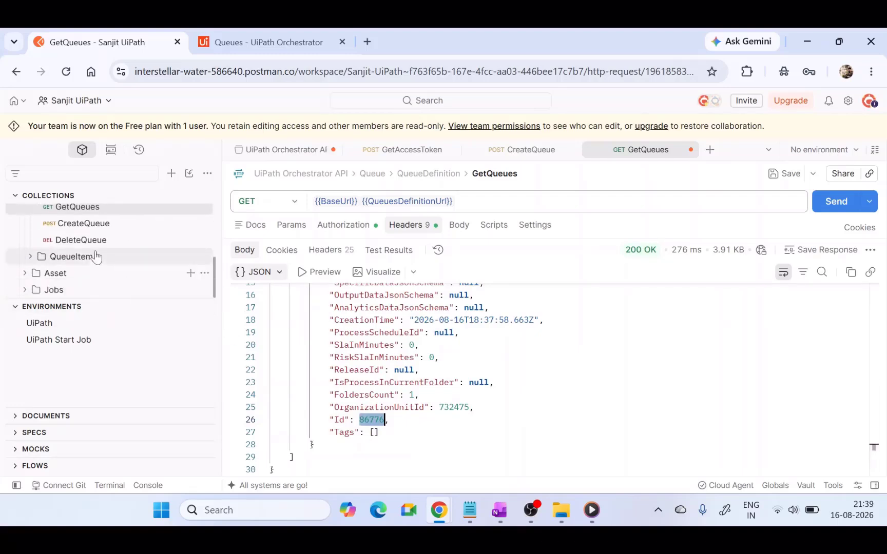
left_click(95, 242)
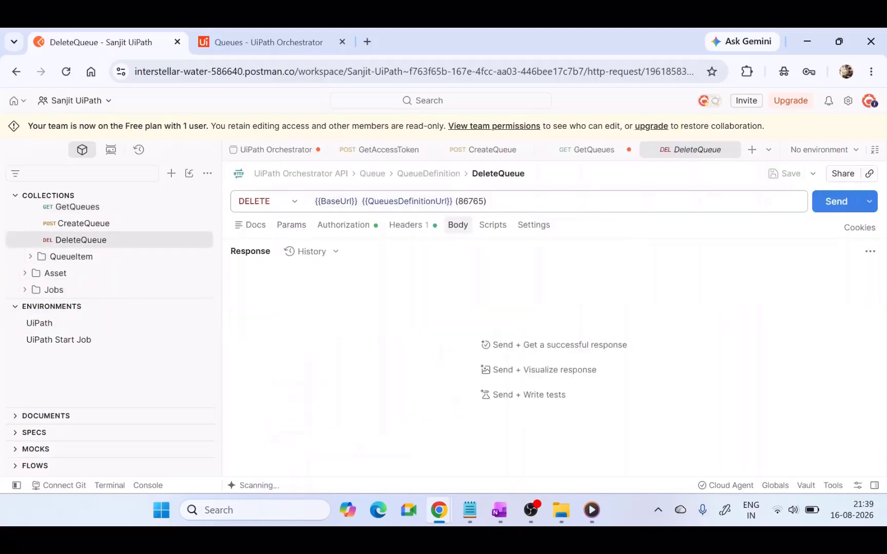
double_click(471, 201)
key("ctrl+v")
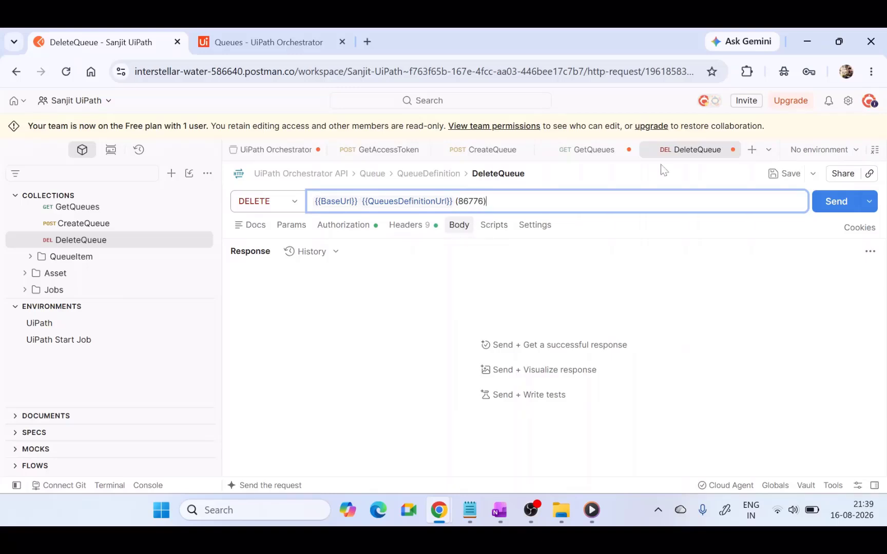
Save the GetQueues request and review the DeleteQueue request's authorization and headers.
left_click(602, 150)
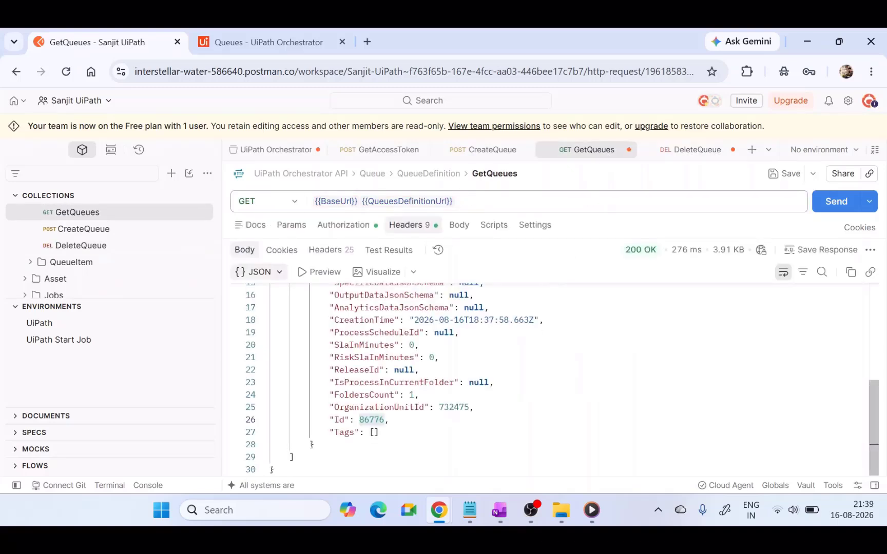
key("ctrl+s")
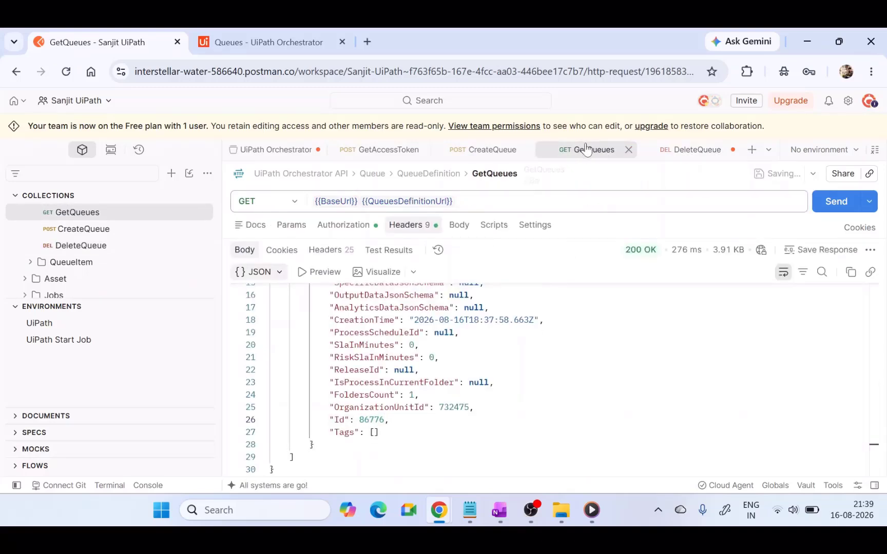
left_click(688, 150)
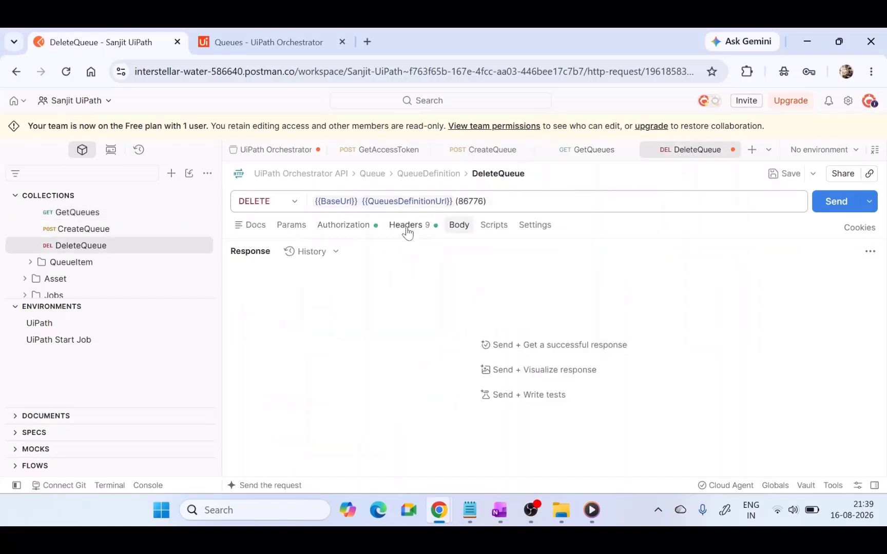
left_click(355, 225)
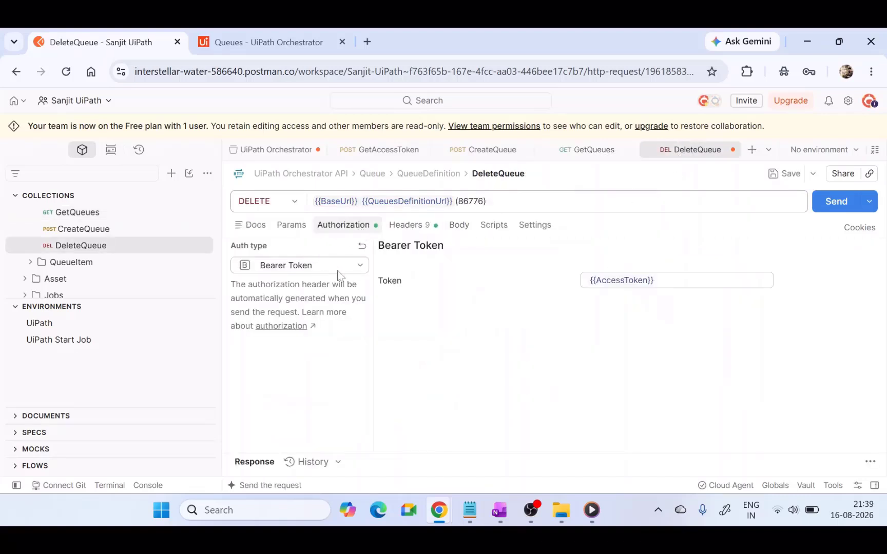
left_click(405, 226)
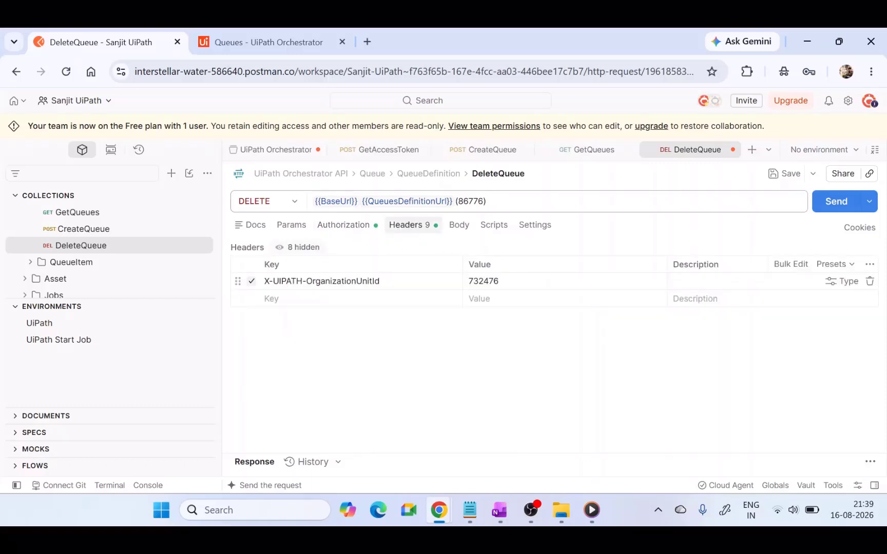
Set the DeleteQueue request's X-UIPATH-OrganizationUnitId header to 732475, copied from OrganizationUnitId in the GetQueues response.
left_click(590, 150)
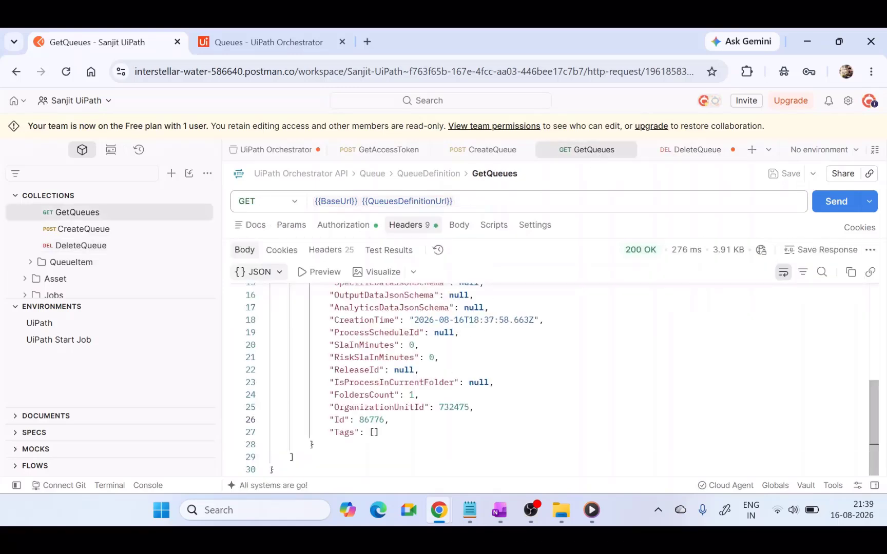
double_click(455, 407)
key("ctrl+c")
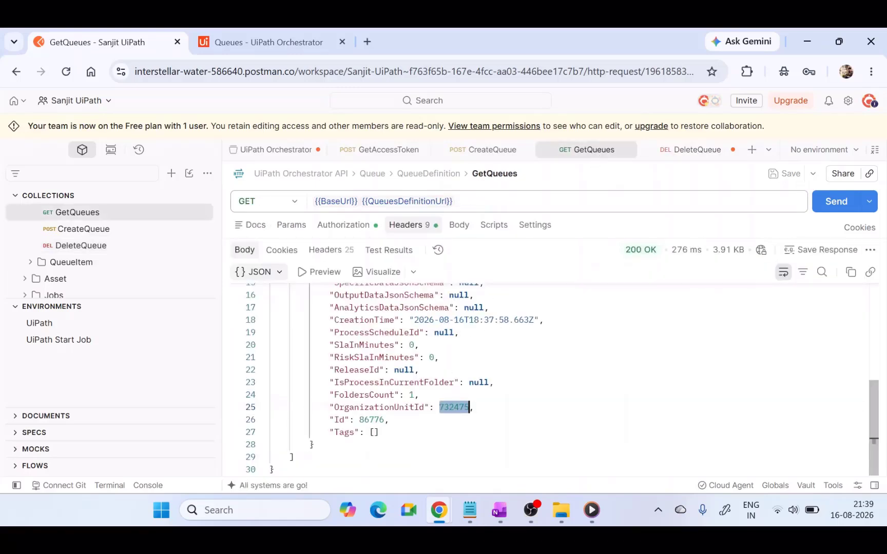
left_click(679, 151)
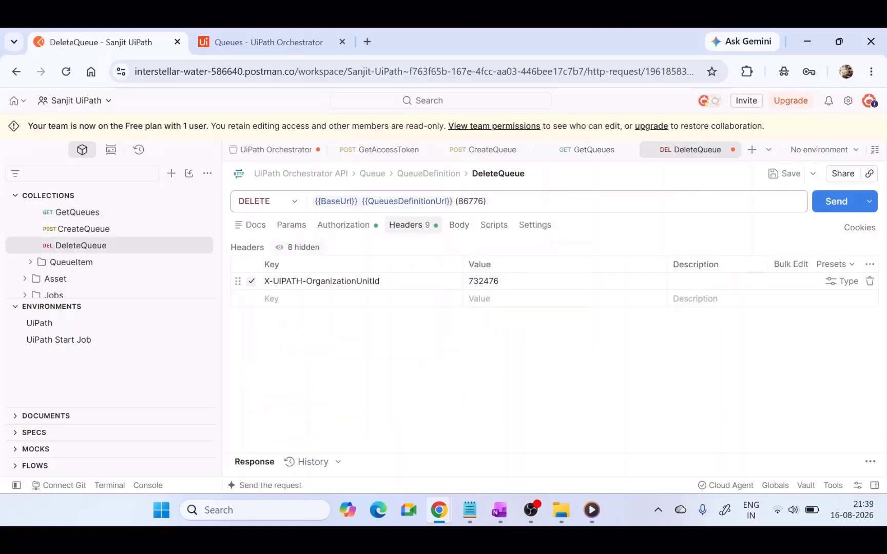
double_click(483, 282)
key("ctrl+v")
left_click(502, 336)
Send the DeleteQueue request for queue 86776 and expand its response to check the status.
left_click(830, 215)
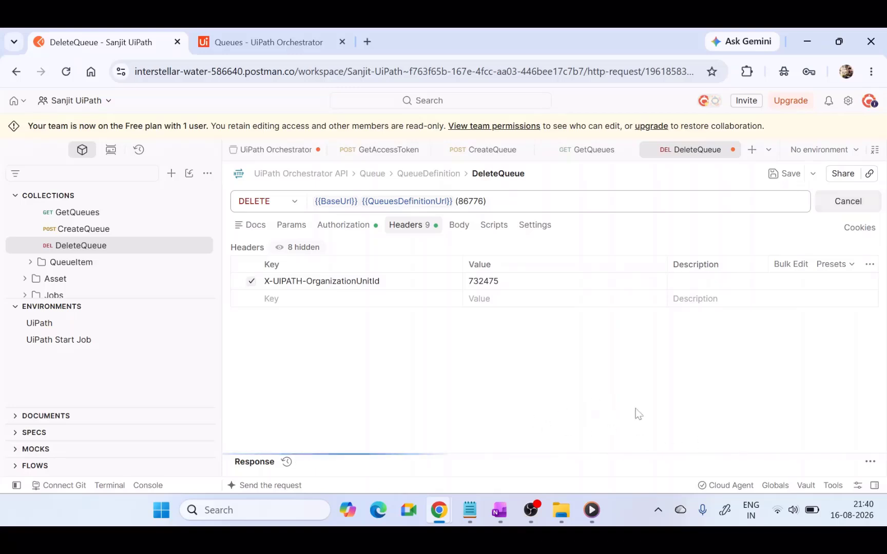
mouse_move(607, 474)
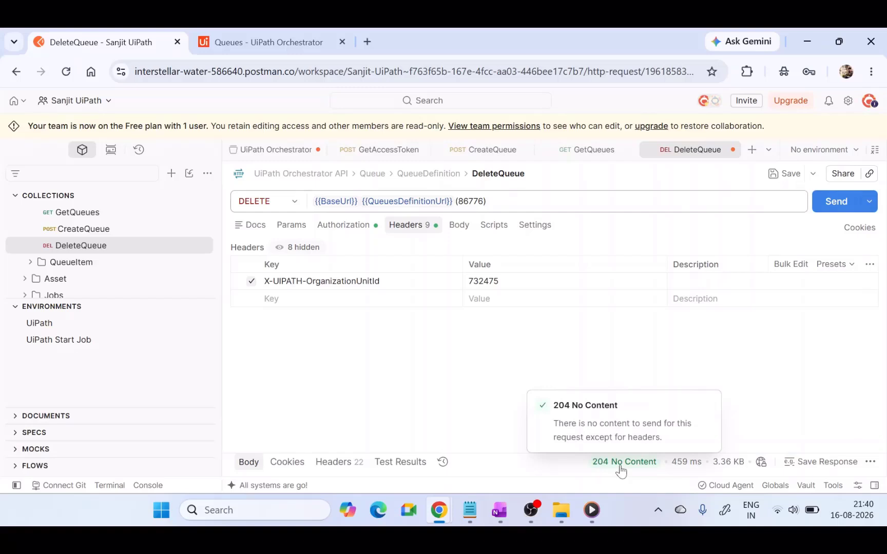
left_click(621, 467)
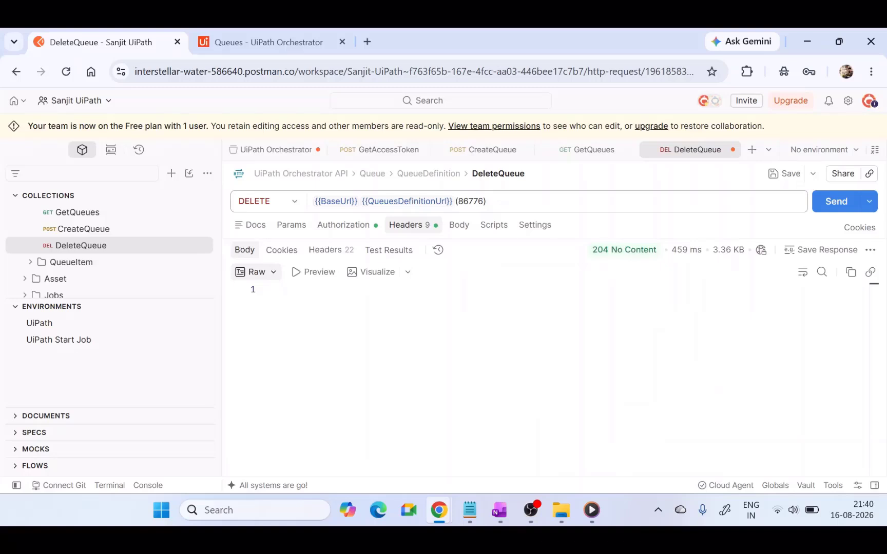
Switch to UiPath Orchestrator, reload the page and refresh the Finance folder's queue list to check the deletion.
left_click(279, 42)
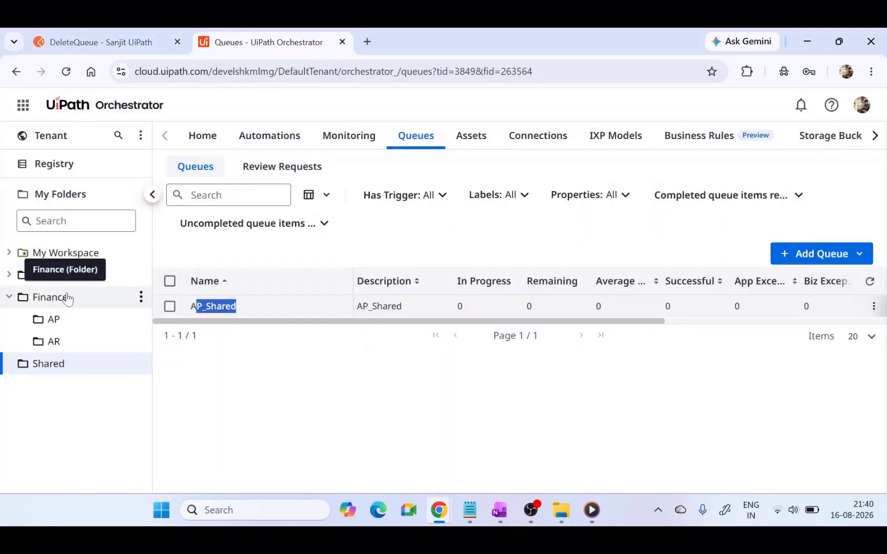
left_click(71, 73)
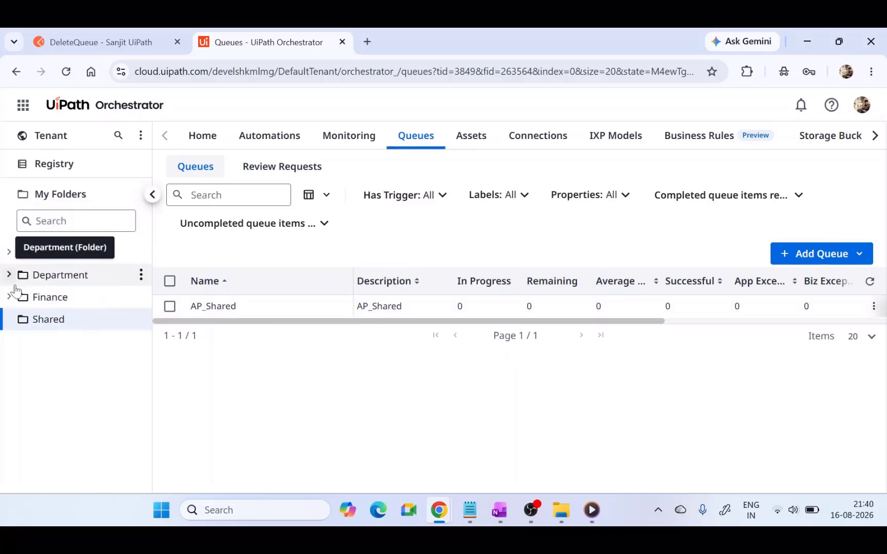
left_click(50, 298)
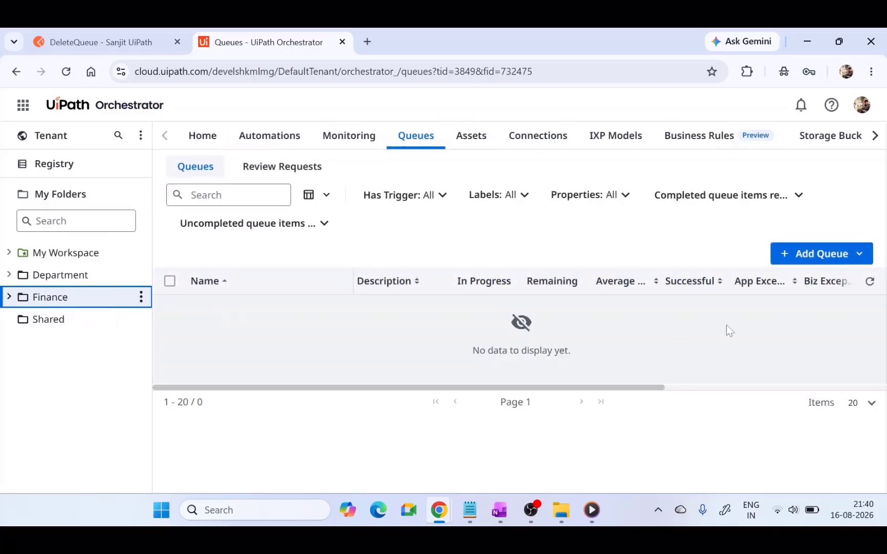
left_click(398, 134)
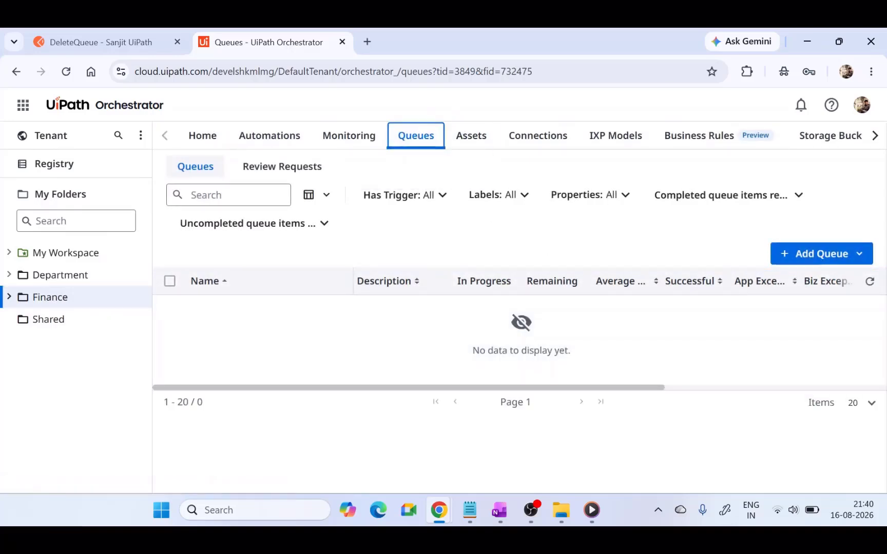
left_click(868, 281)
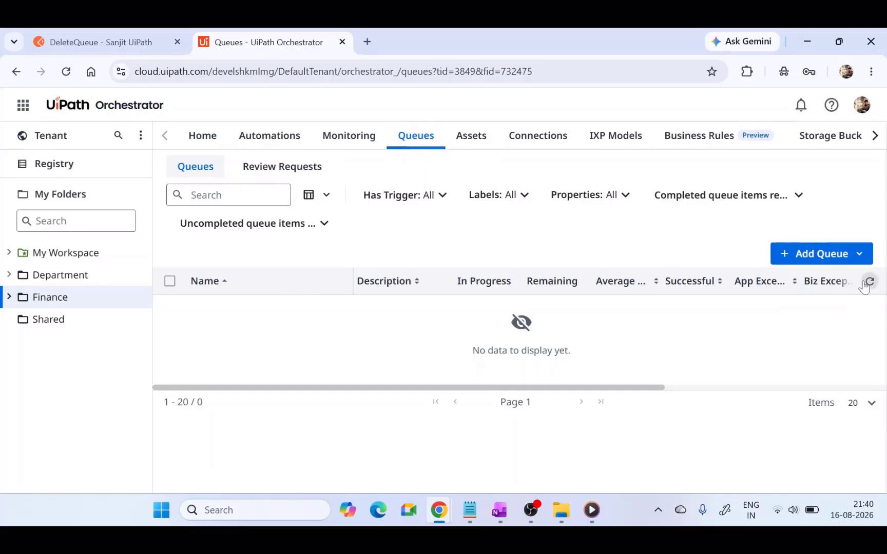
Switch to OneNote and mark the POST, GET and DELETE headings on the API page with black pen strokes.
left_click(499, 511)
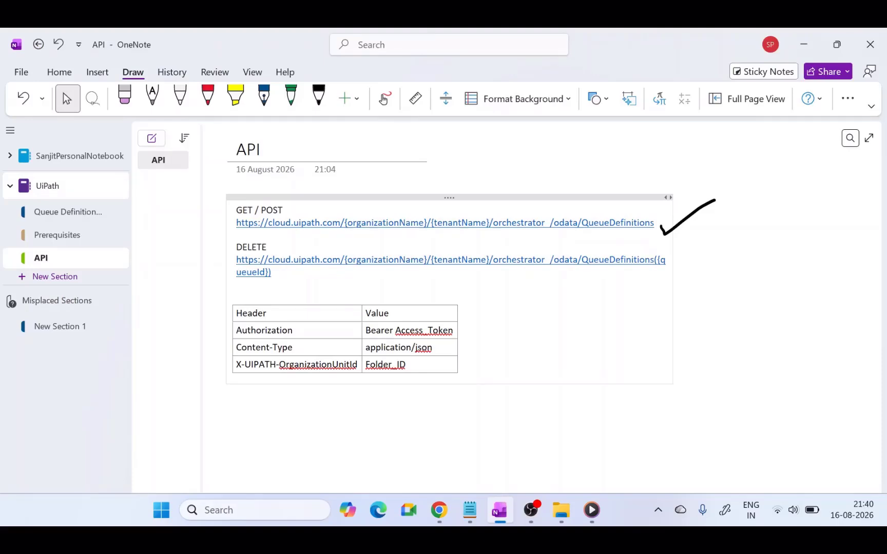
left_click(318, 97)
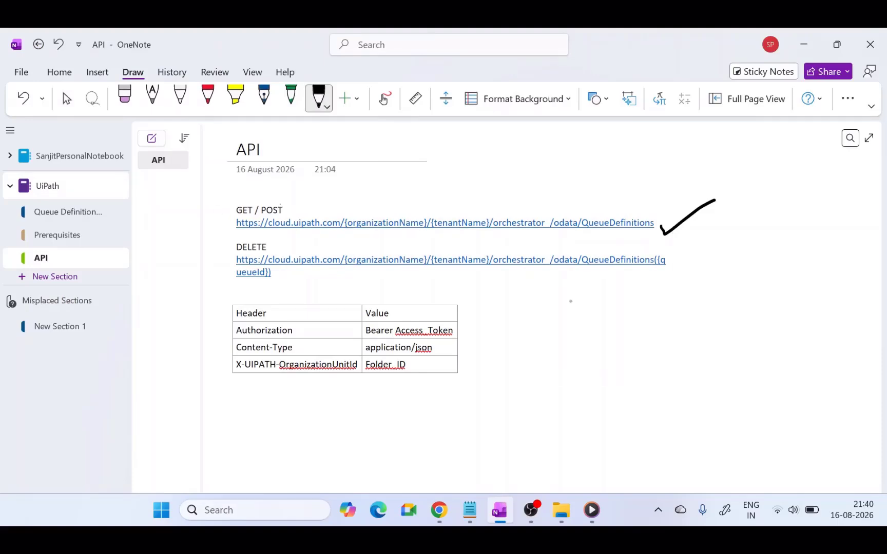
left_click_drag(281, 205, 306, 182)
left_click_drag(241, 202, 266, 177)
left_click_drag(237, 238, 271, 216)
key("Escape")
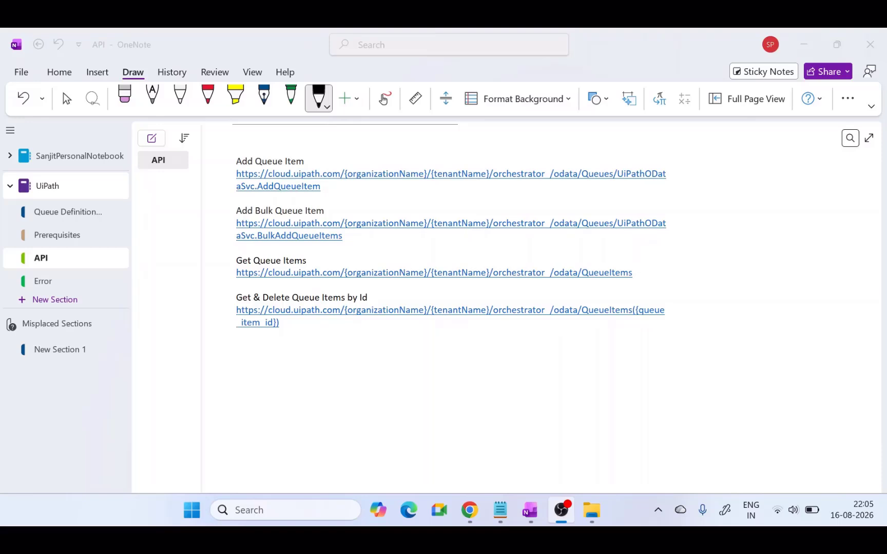
Draw a black pen stroke beside each of the four queue item headings, from Add Queue Item to Get & Delete Queue Items by Id.
left_click_drag(340, 135, 315, 155)
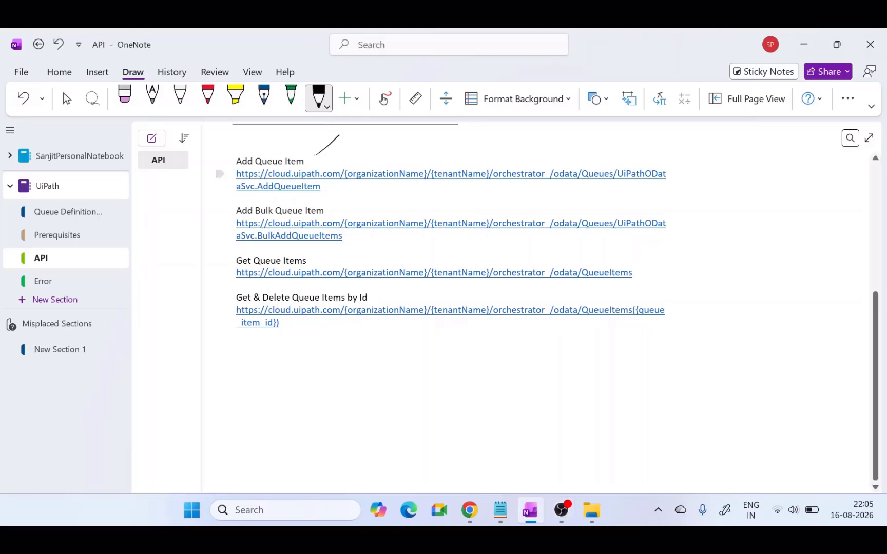
left_click_drag(350, 198, 331, 214)
left_click_drag(322, 254, 309, 265)
left_click_drag(383, 285, 371, 300)
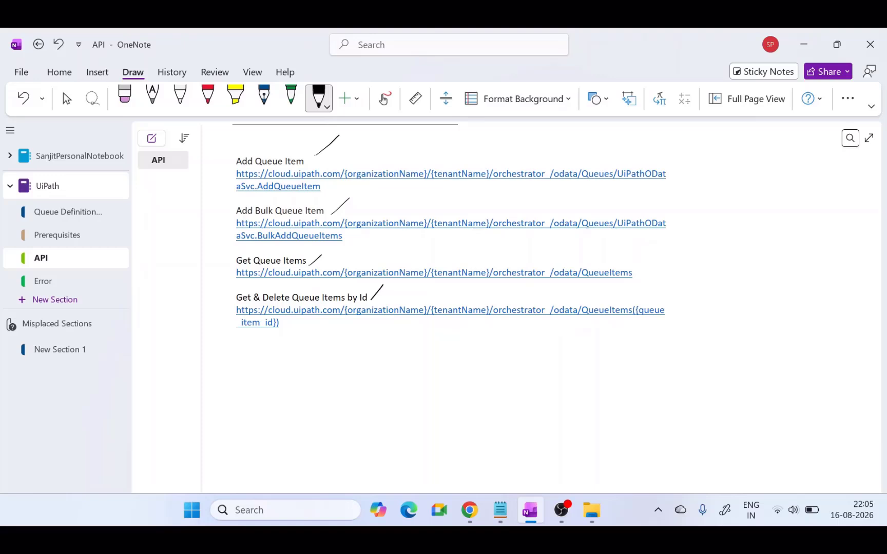
Draw a vertical line separating the shared base URL from the endpoint paths, and underline the add, bulk add and get queue item paths.
left_click_drag(544, 155, 541, 333)
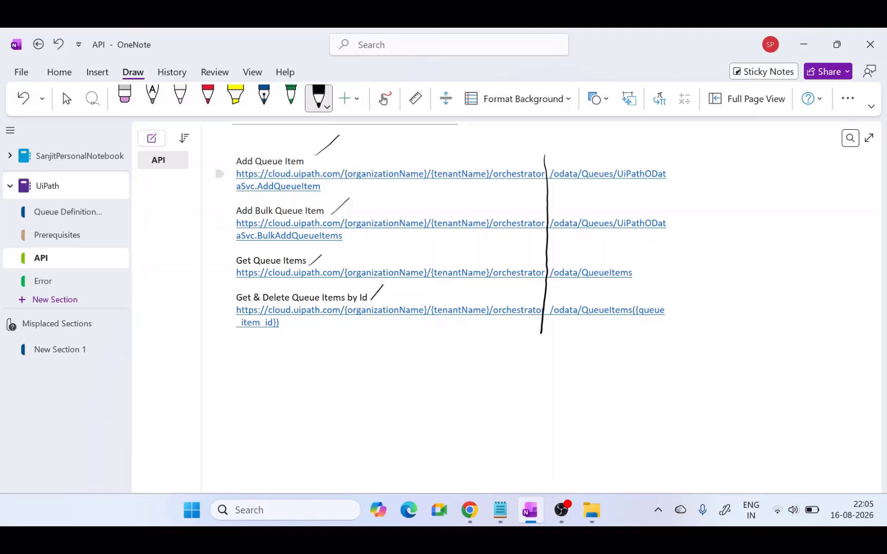
left_click_drag(551, 186, 688, 177)
left_click_drag(552, 185, 687, 177)
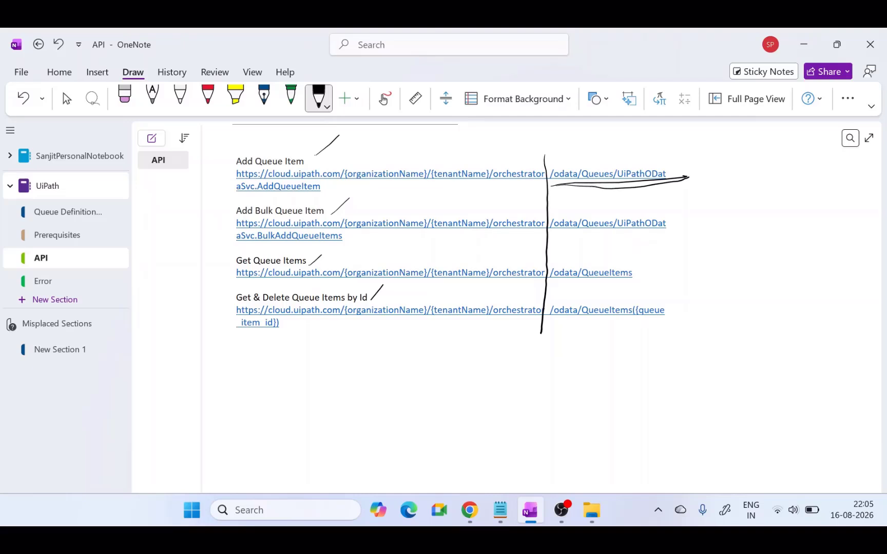
left_click_drag(552, 232, 698, 236)
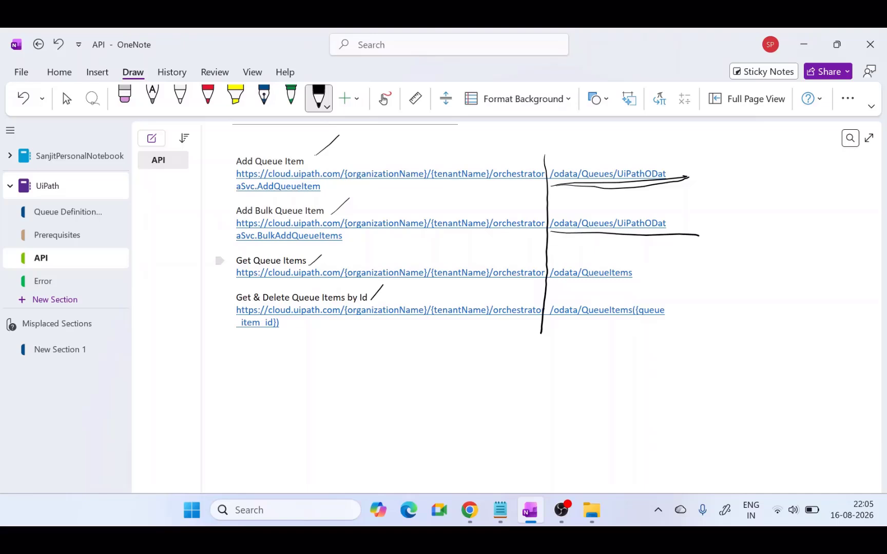
left_click_drag(234, 247, 358, 245)
left_click_drag(551, 281, 664, 289)
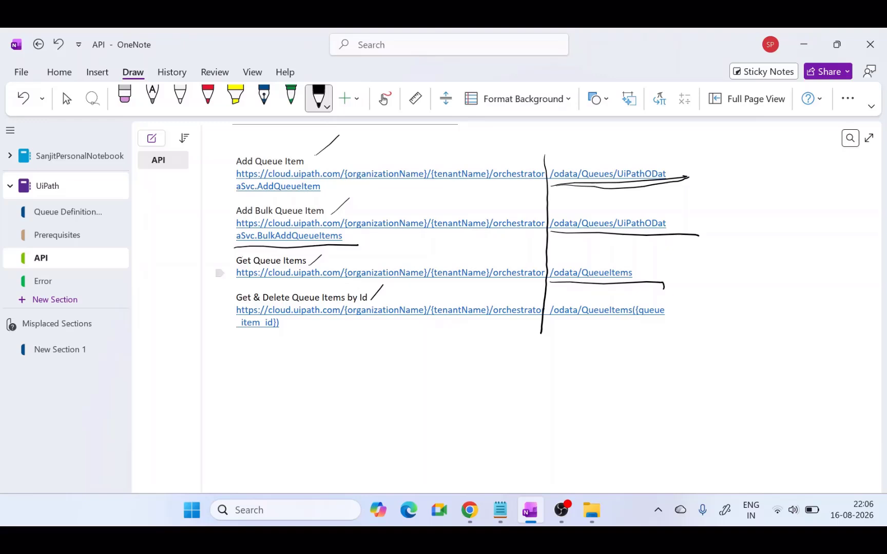
Circle the /odata/QueueItems path of Get Queue Items and both parts of the ({queue_item_id}) parameter in the last URL.
mouse_move(558, 259)
left_mouse_down()
mouse_move(606, 291)
mouse_move(542, 265)
mouse_move(534, 272)
left_mouse_up()
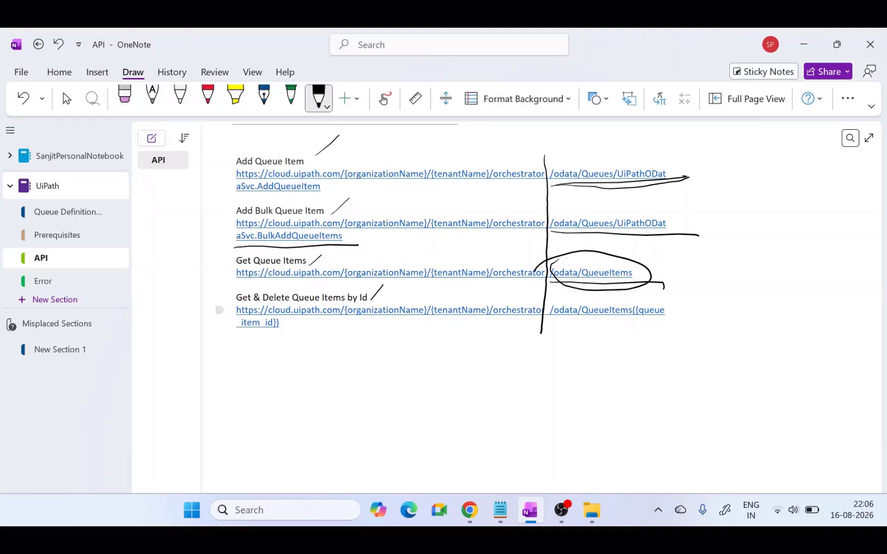
mouse_move(634, 302)
left_mouse_down()
mouse_move(631, 309)
mouse_move(672, 328)
mouse_move(625, 297)
left_mouse_up()
mouse_move(257, 316)
left_mouse_down()
mouse_move(242, 322)
mouse_move(285, 315)
mouse_move(257, 311)
left_mouse_up()
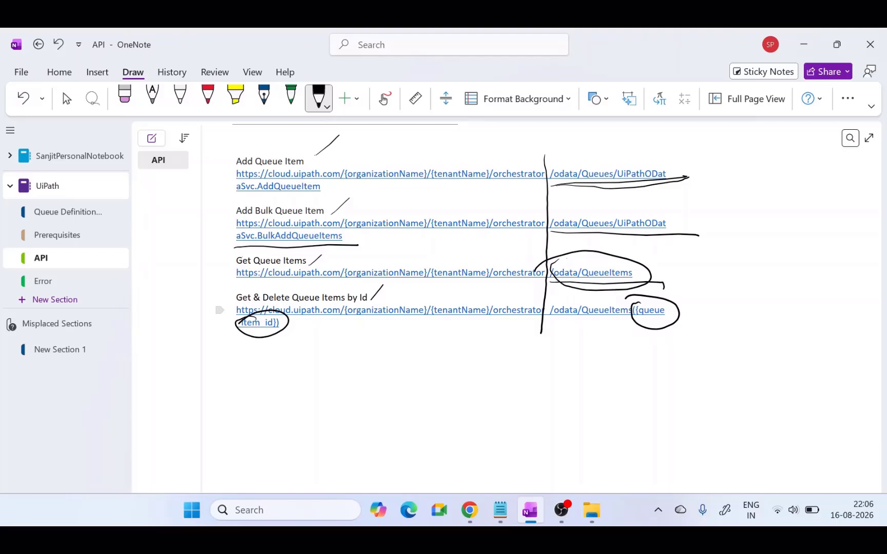
Switch to Postman in Chrome and open the GetQueueItems request to review its folder header.
mouse_move(469, 511)
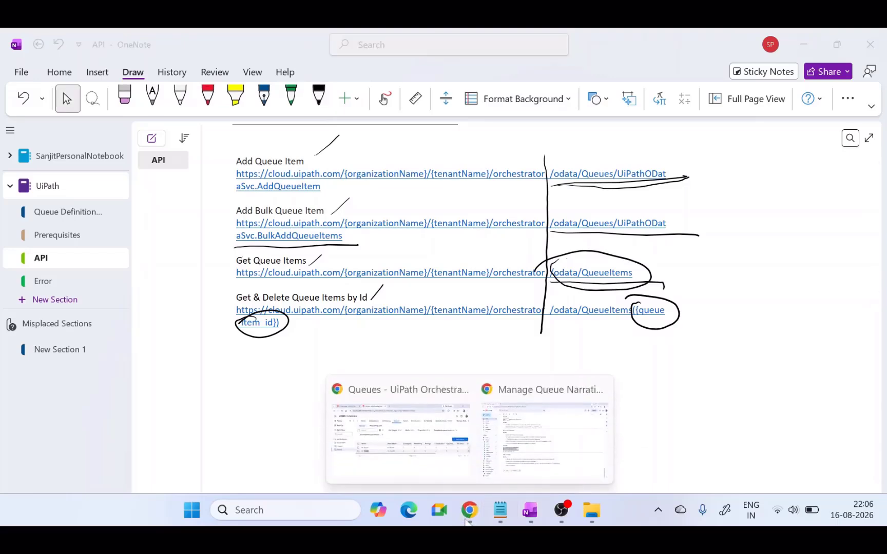
left_click(401, 465)
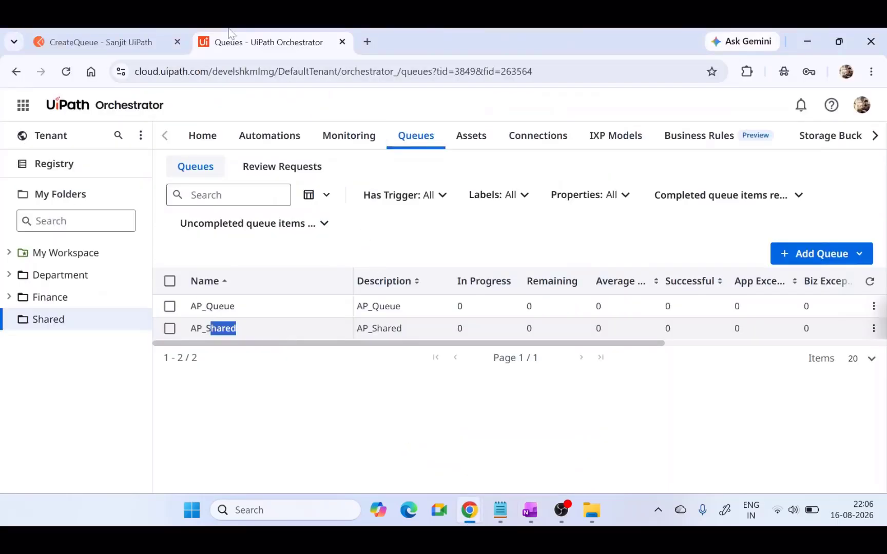
left_click(132, 36)
left_click(341, 319)
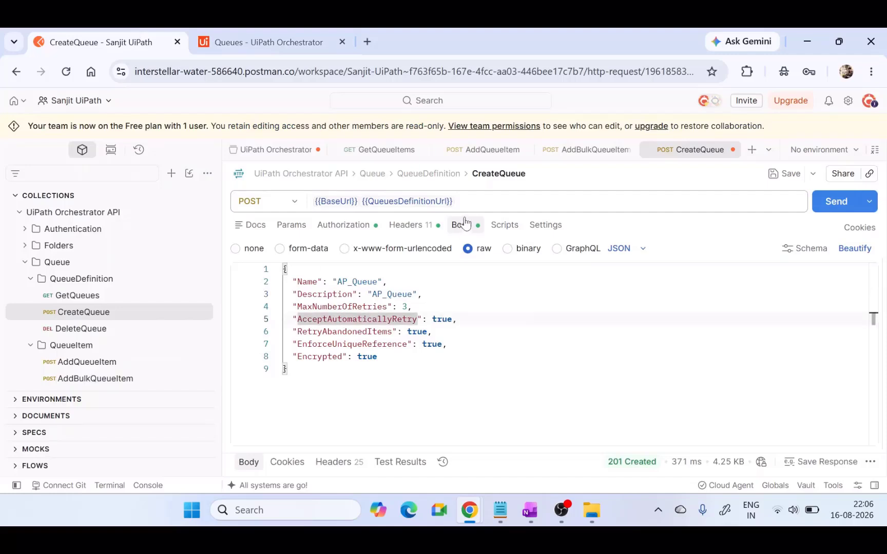
left_click(379, 151)
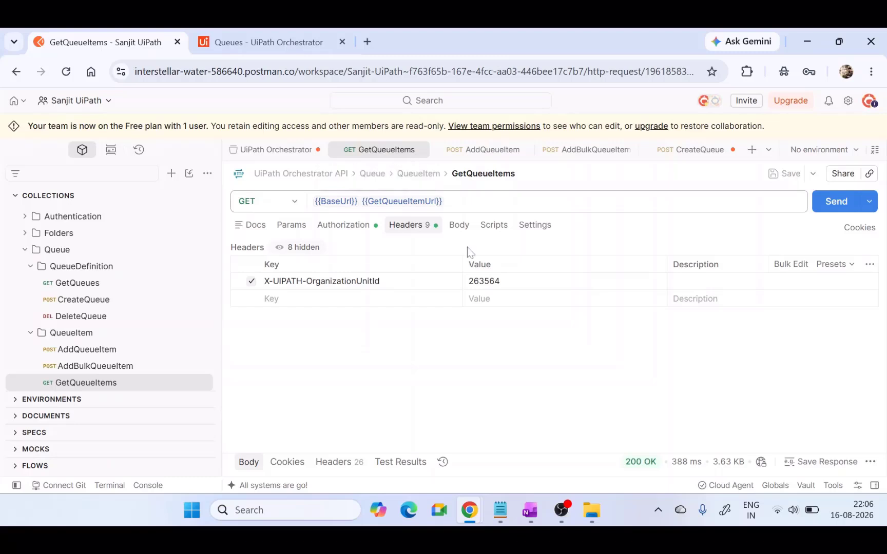
Check the Shared folder's fid value in the Orchestrator URL against the GetQueueItems request's X-UIPATH-OrganizationUnitId header.
left_click(288, 42)
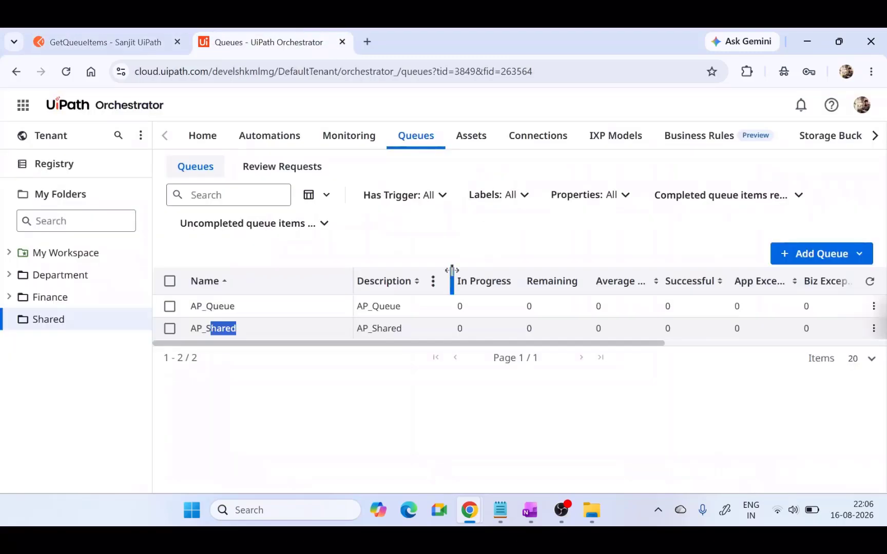
double_click(515, 72)
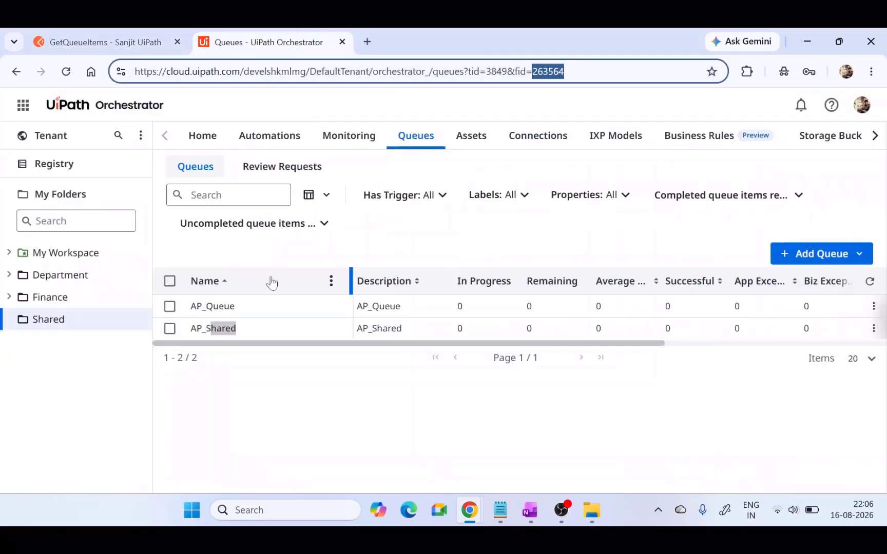
left_click(278, 315)
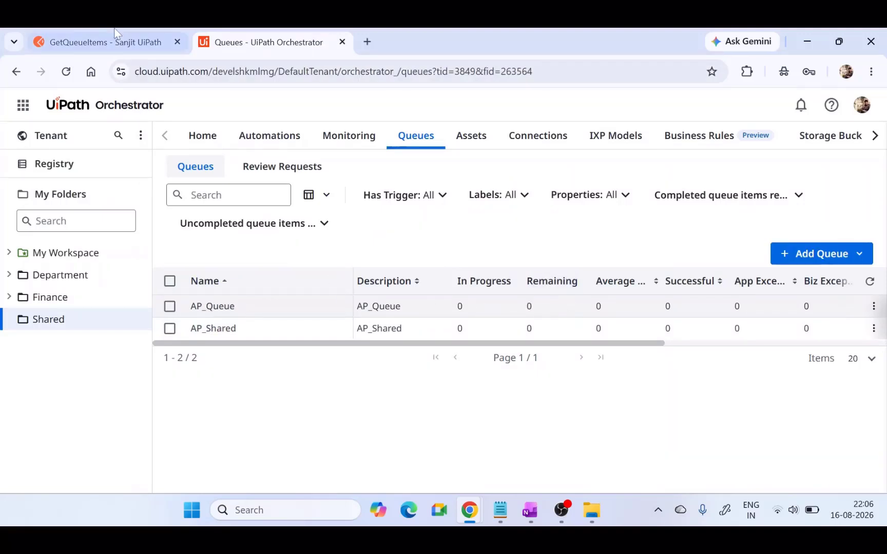
left_click(105, 42)
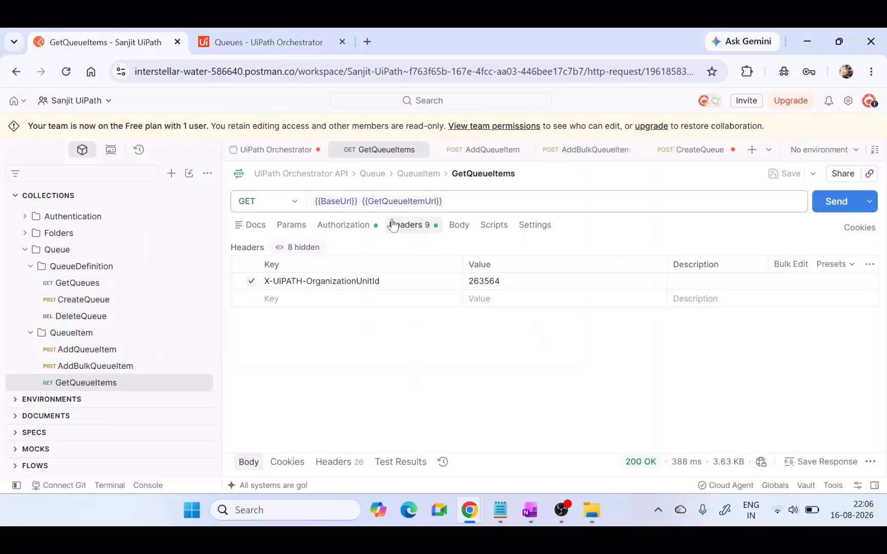
Send the GetQueueItems request for folder 263564, expand the response and examine its value array.
left_click(827, 212)
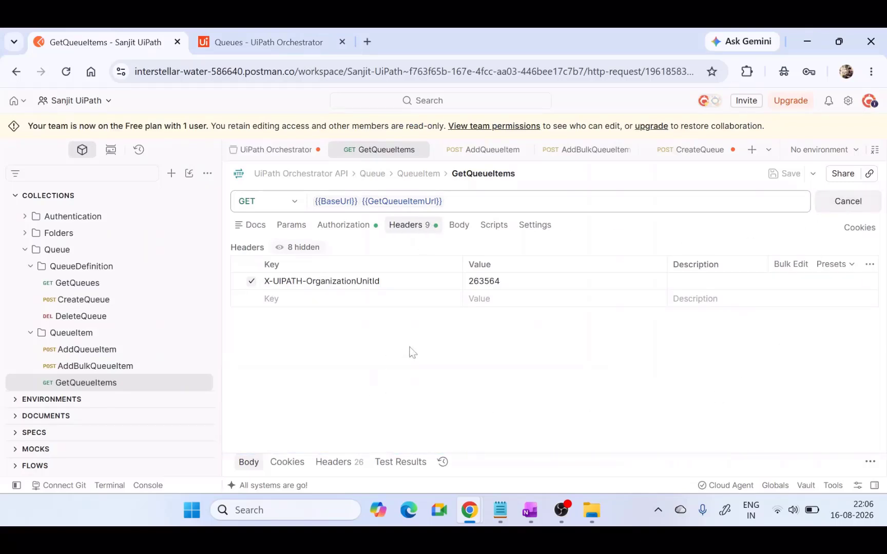
left_click(629, 450)
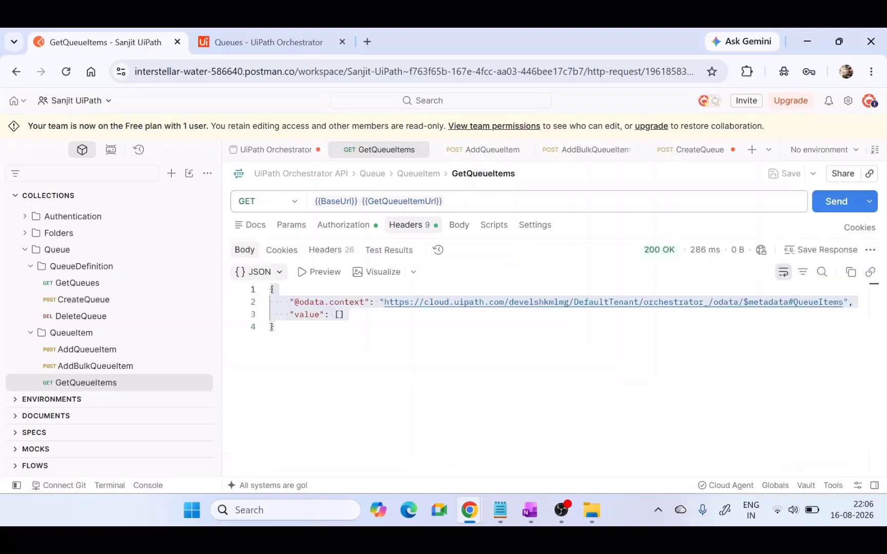
mouse_move(345, 314)
left_mouse_down()
mouse_move(309, 314)
mouse_move(345, 315)
left_mouse_up()
left_click(347, 314)
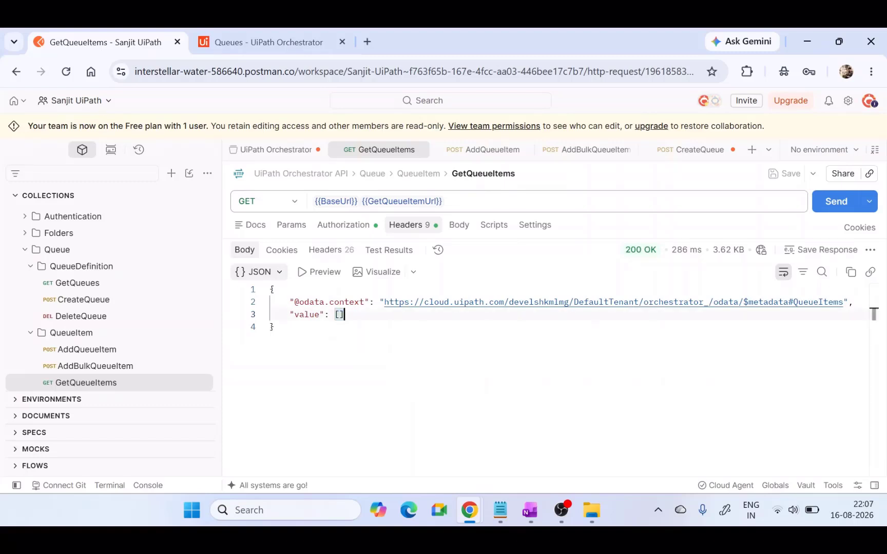
left_click(358, 329)
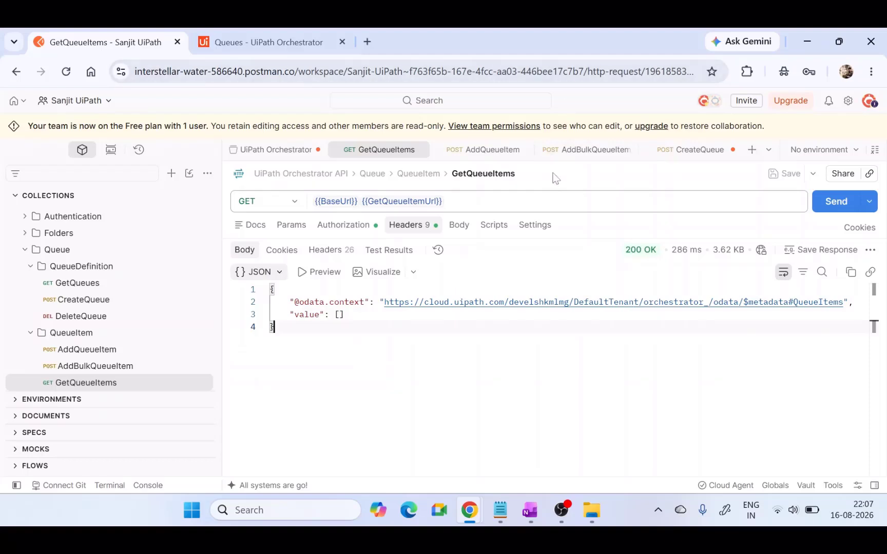
Open the AddQueueItem request and review its AddQueueItemUrl variable path and its bearer token authorization.
left_click(494, 157)
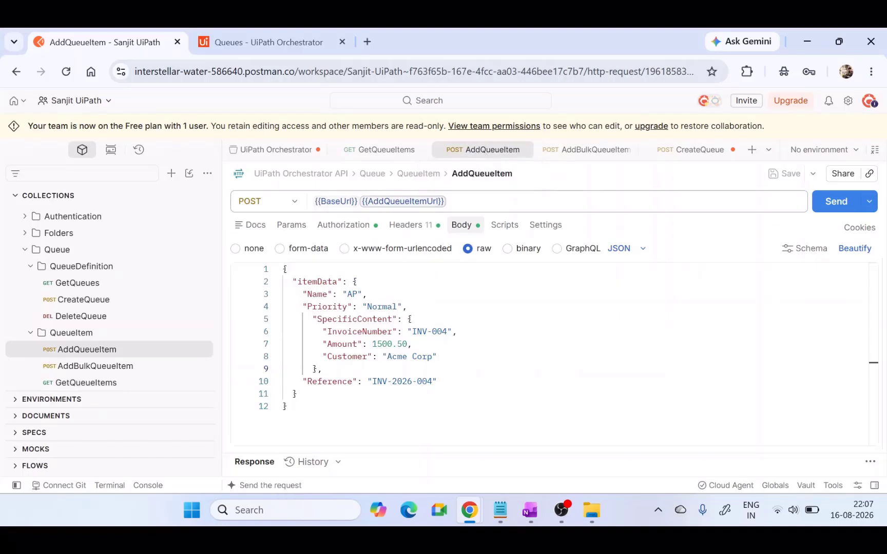
mouse_move(403, 202)
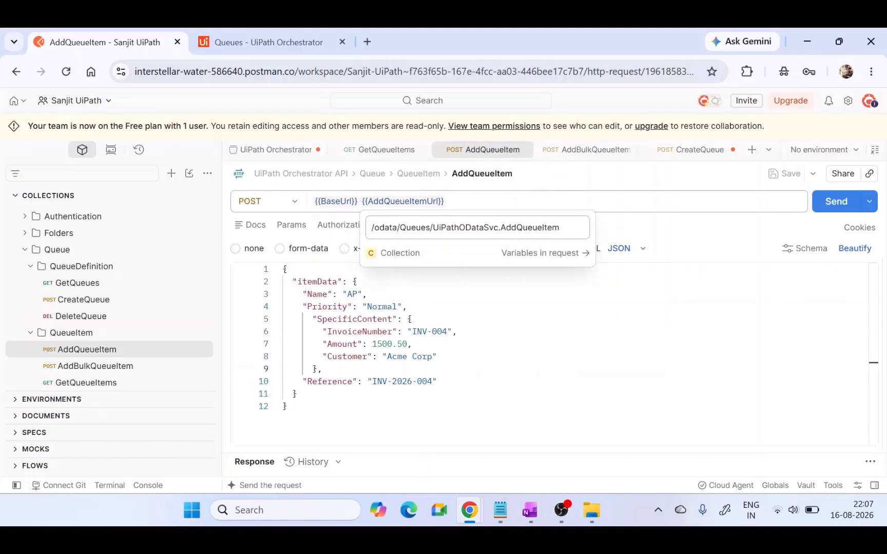
left_click(385, 228)
mouse_move(371, 227)
left_mouse_down()
mouse_move(560, 228)
mouse_move(350, 231)
mouse_move(375, 227)
left_mouse_up()
left_click(357, 345)
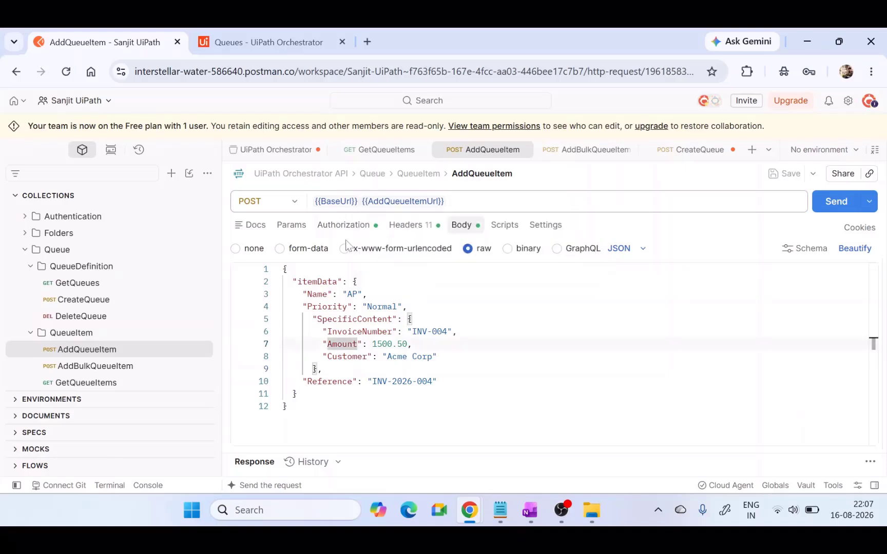
left_click(337, 227)
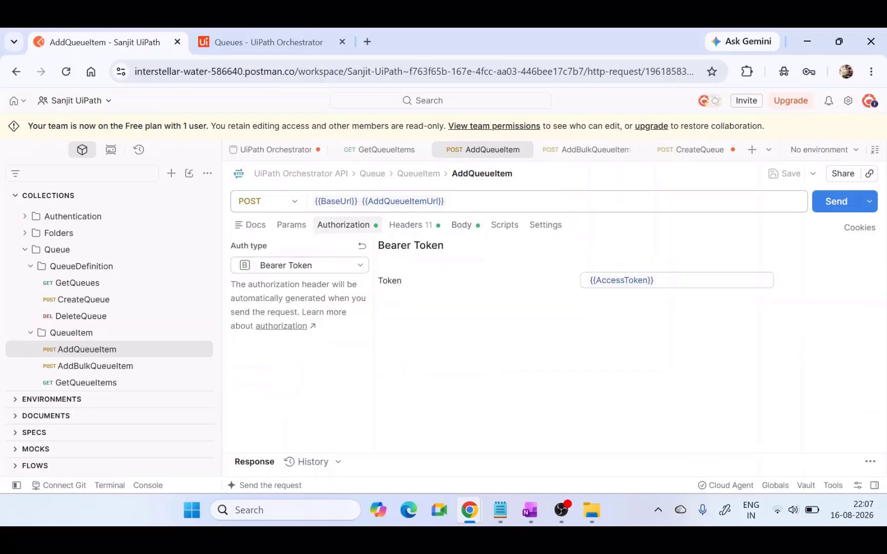
Review the AddQueueItem request's headers and highlight the X-UIPATH-OrganizationUnitId key.
left_click(420, 229)
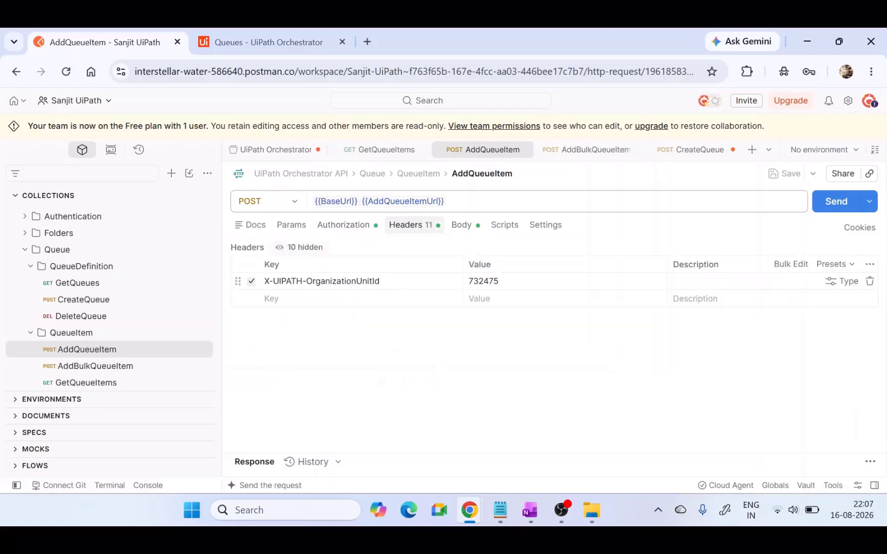
left_click(380, 281)
left_click_drag(380, 281, 312, 281)
left_click(380, 281)
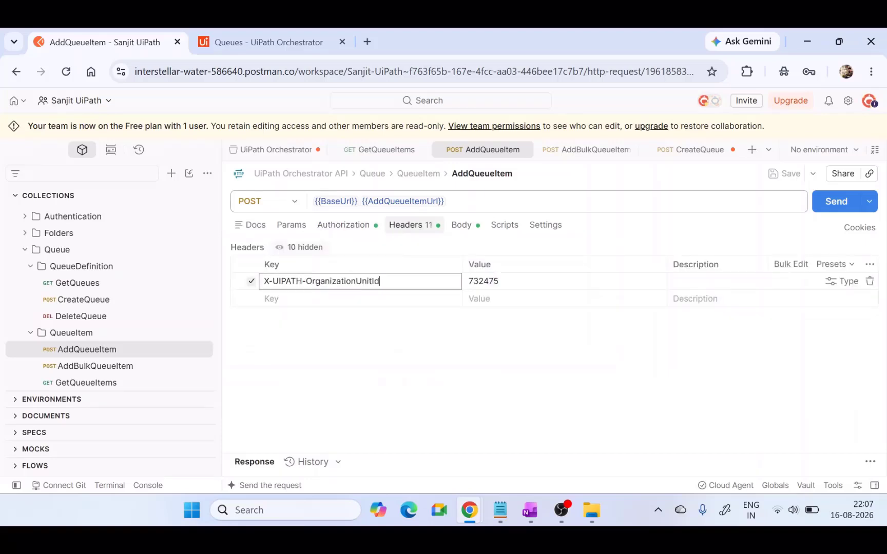
left_click_drag(380, 282, 336, 281)
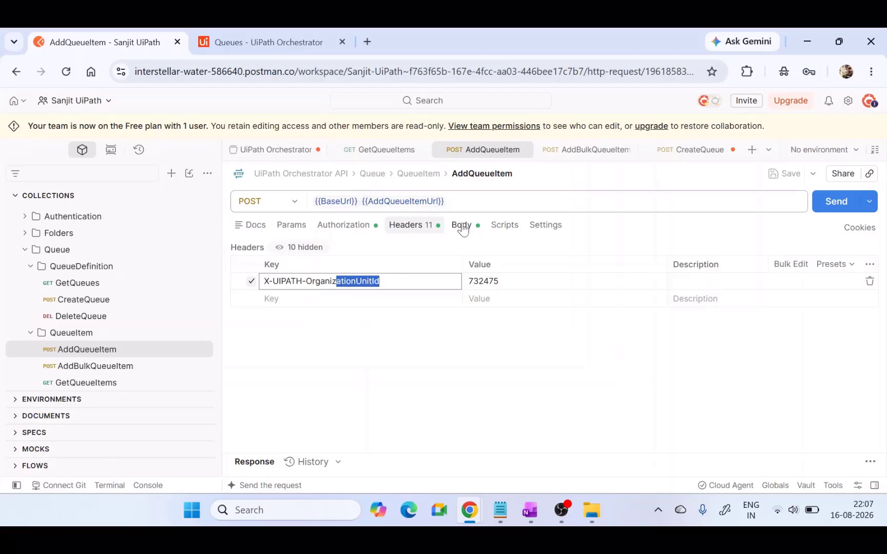
Set the AddQueueItem request's X-UIPATH-OrganizationUnitId header to 263564, the Shared folder's fid from the Orchestrator URL.
left_click(294, 32)
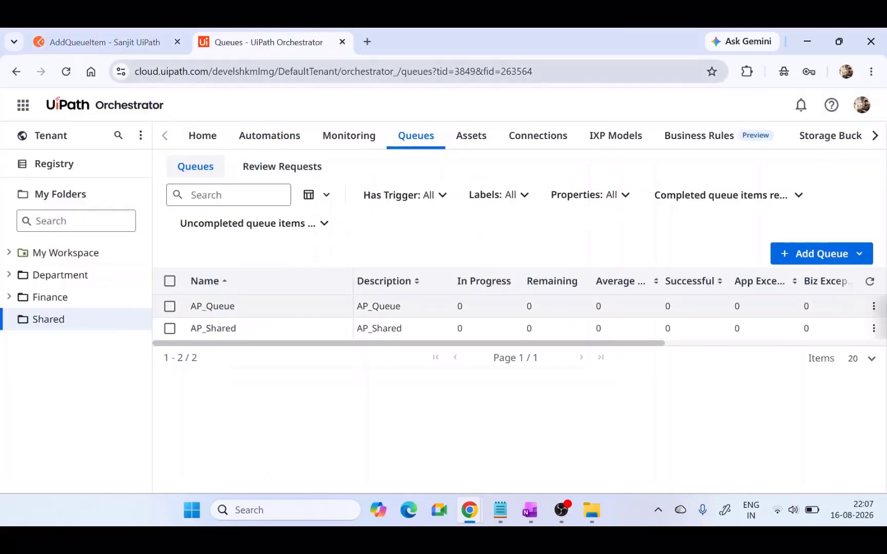
double_click(517, 71)
left_click(94, 41)
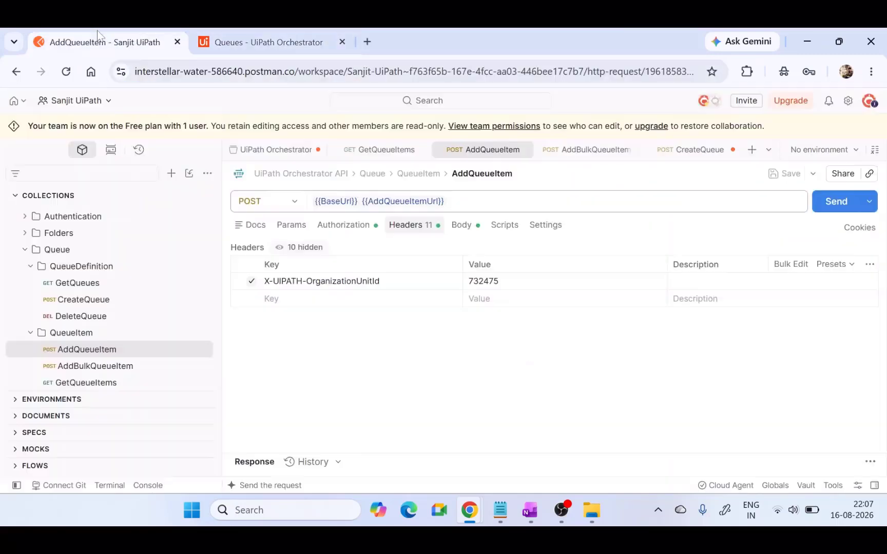
left_click(500, 281)
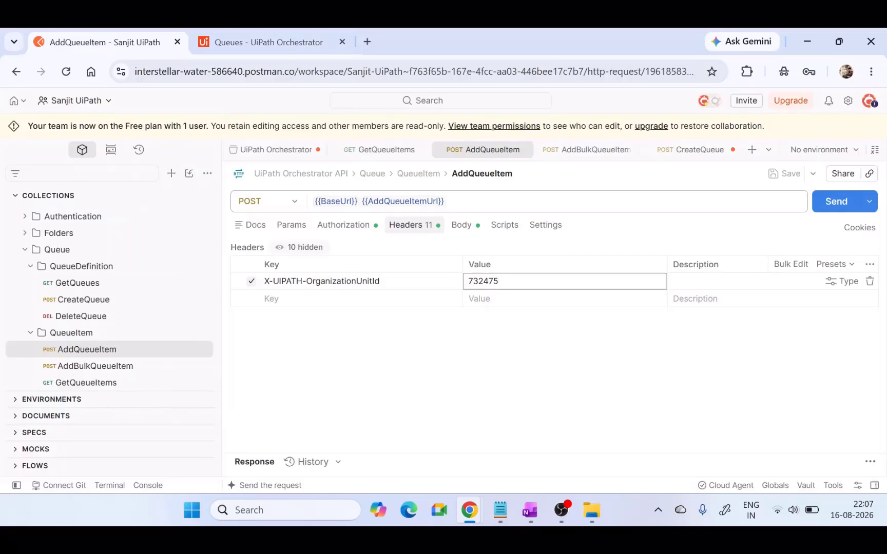
left_click_drag(499, 281, 468, 281)
left_click(470, 332)
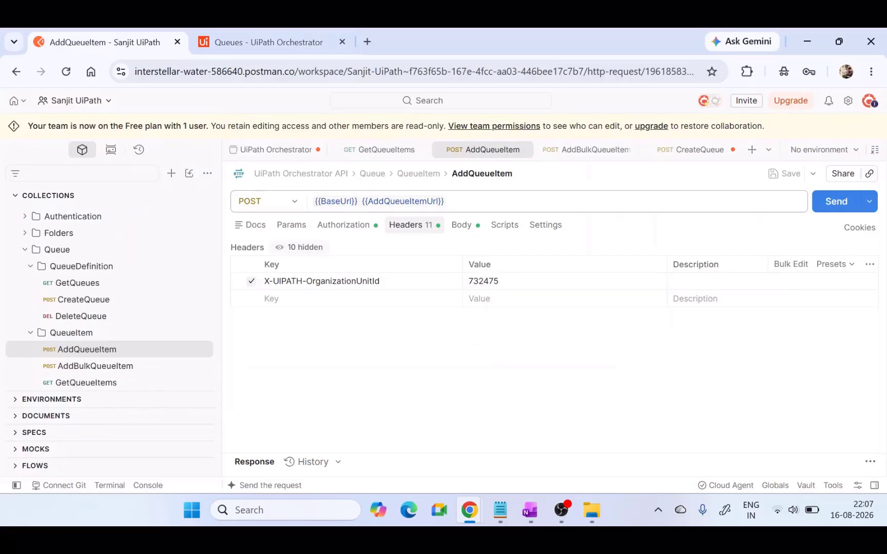
left_click(489, 282)
double_click(489, 281)
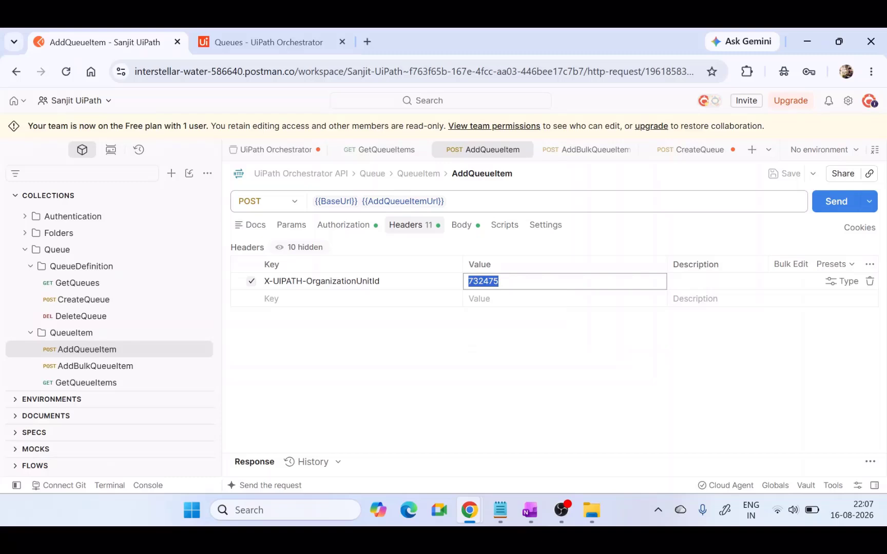
type("203564")
Set Name in the AddQueueItem JSON body to AP_Queue, copied from the Shared folder's queue list in Orchestrator.
left_click(461, 226)
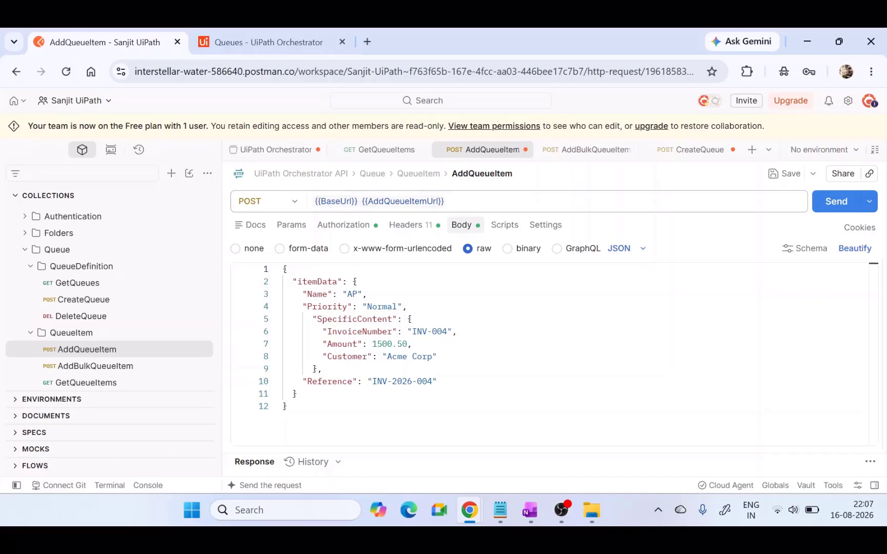
left_click_drag(288, 406, 287, 269)
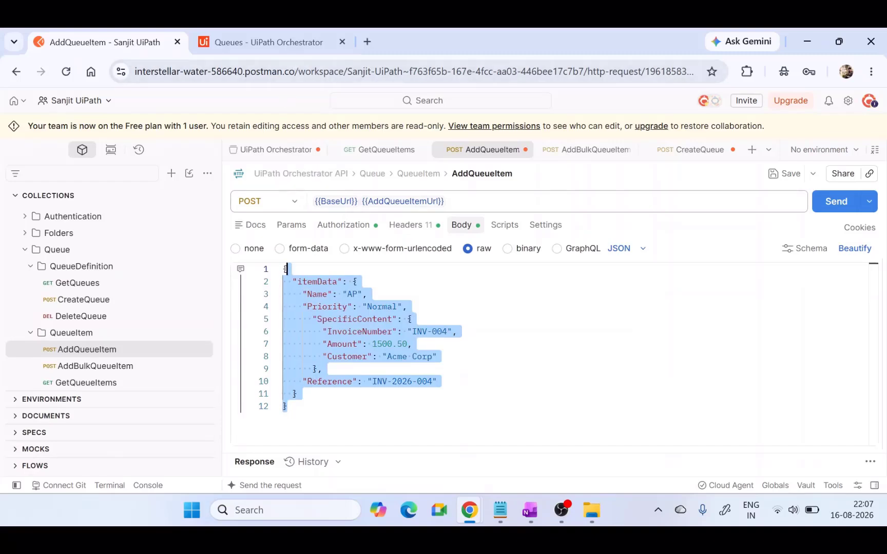
left_click(308, 294)
double_click(316, 294)
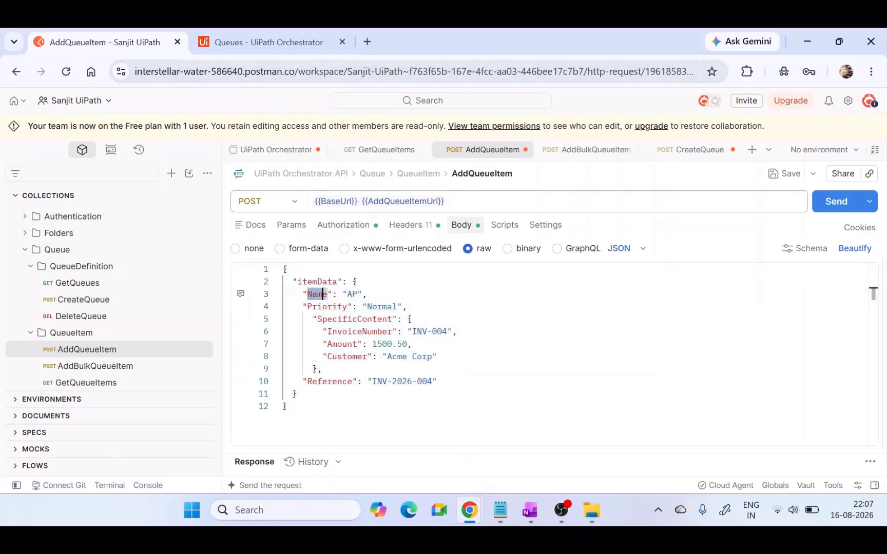
left_click(308, 34)
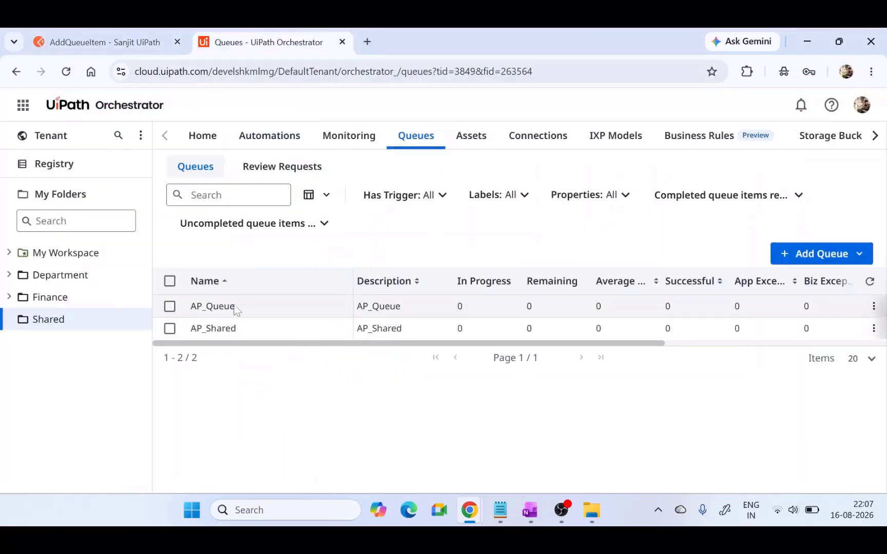
left_click_drag(235, 307, 191, 308)
key("ctrl+c")
left_click(103, 42)
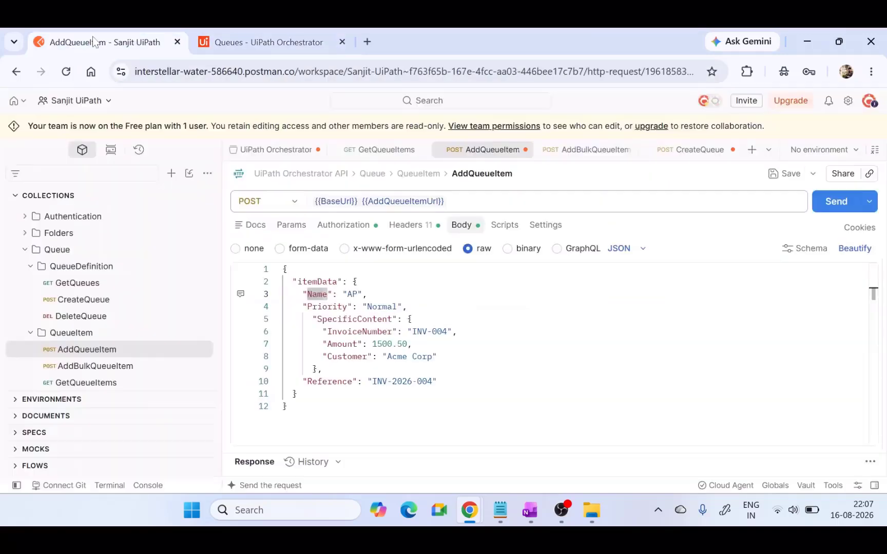
key("ctrl+v")
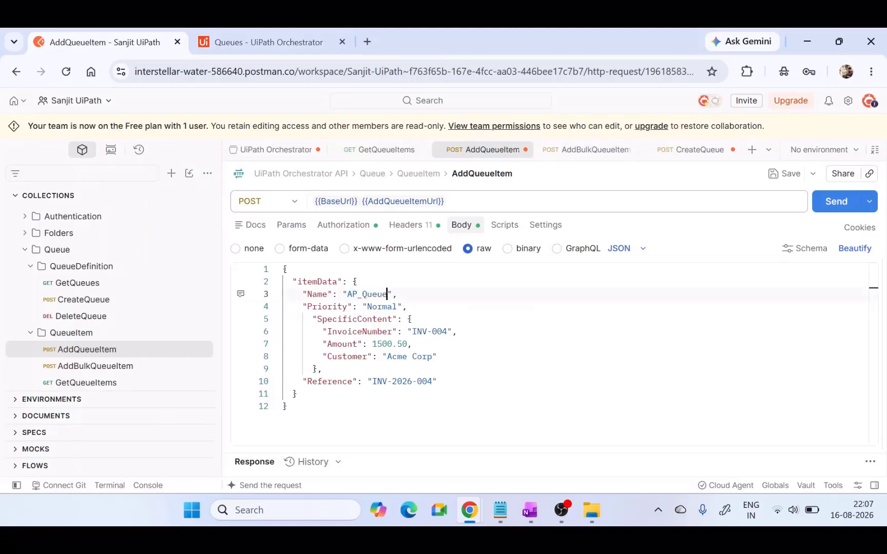
Highlight SpecificContent and its InvoiceNumber, Amount and Customer fields in the request body.
left_click(383, 319)
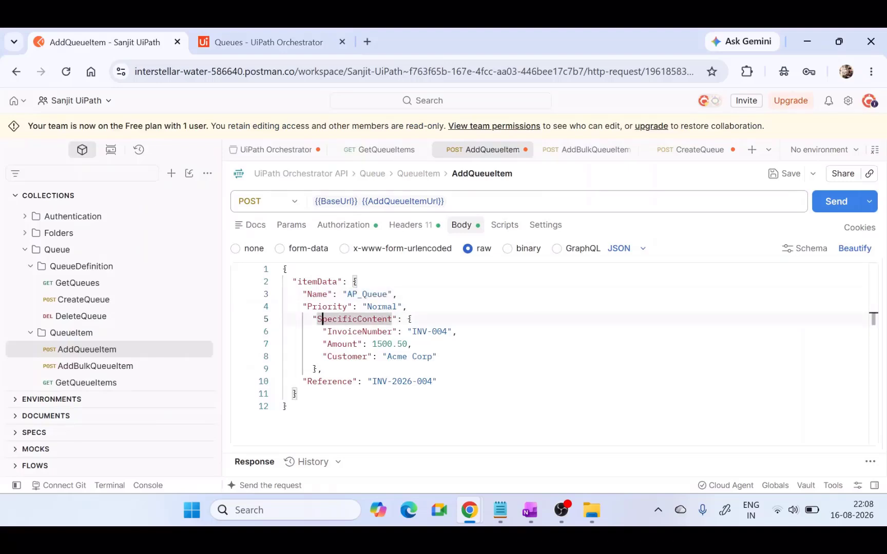
left_click_drag(317, 319, 392, 320)
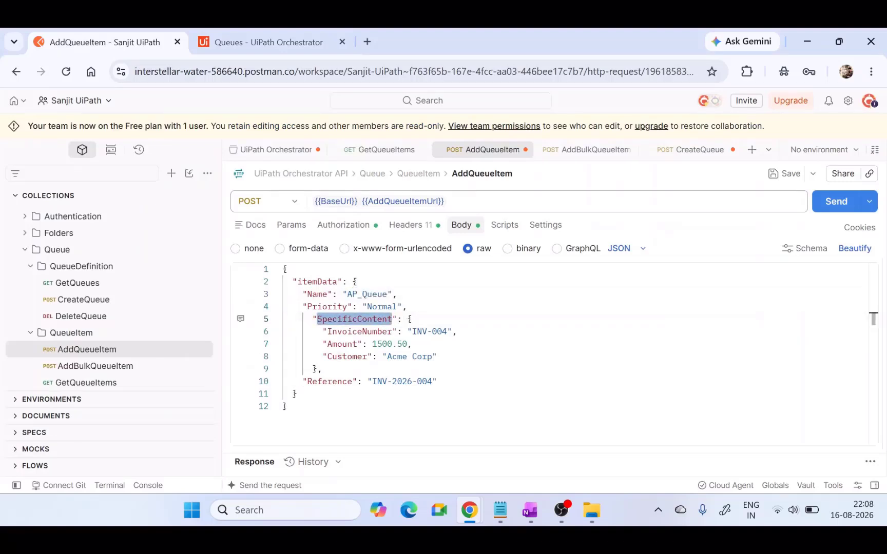
left_click_drag(327, 332, 387, 332)
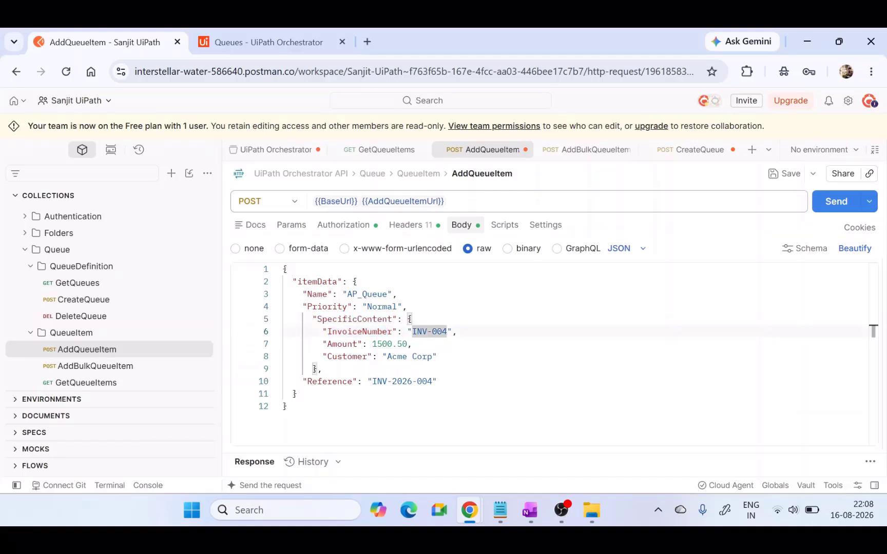
left_click_drag(328, 344, 374, 357)
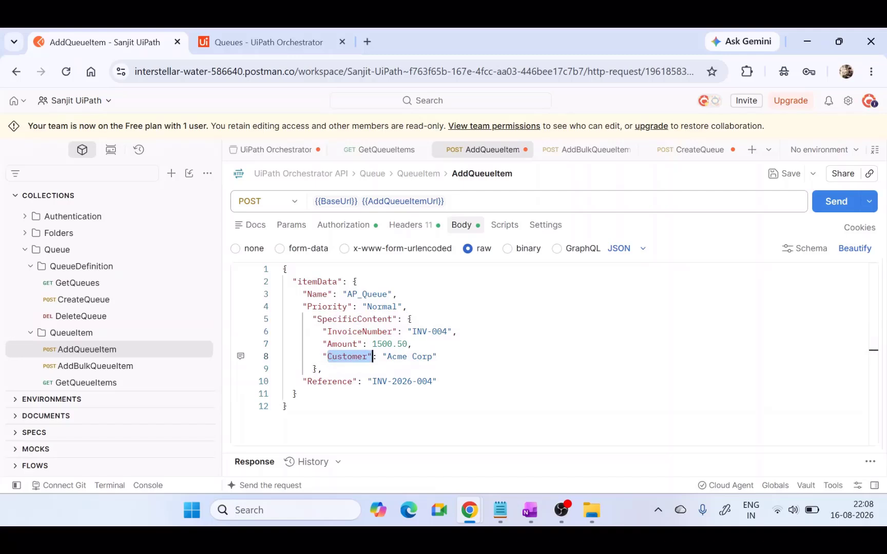
Change InvoiceNumber to INV-001 and Reference to INV-2026-001 in the AddQueueItem JSON body.
left_click_drag(412, 331, 442, 332)
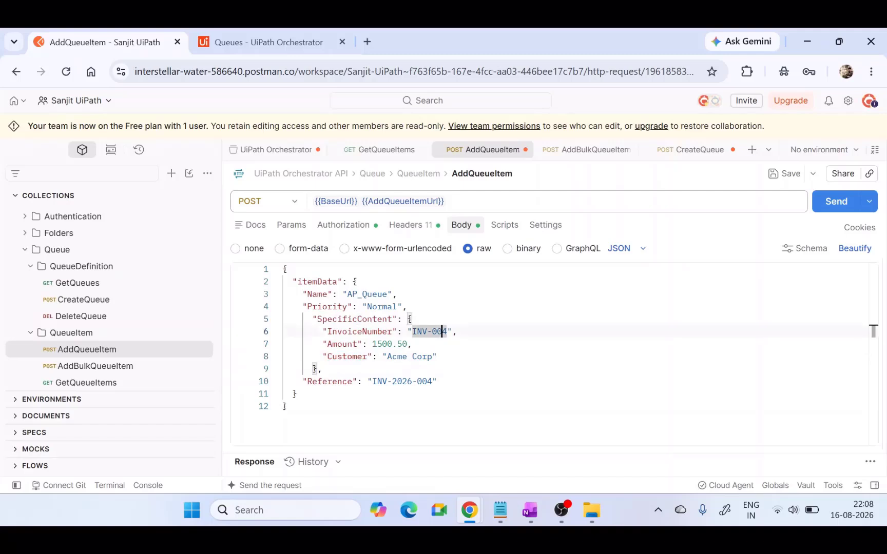
key("Delete")
type("1")
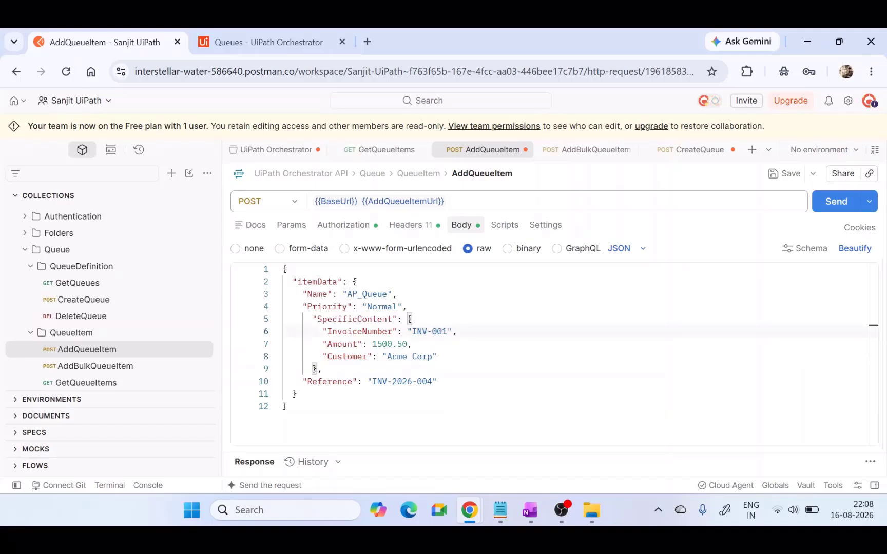
left_click_drag(372, 381, 433, 382)
left_click(433, 381)
key("BackSpace")
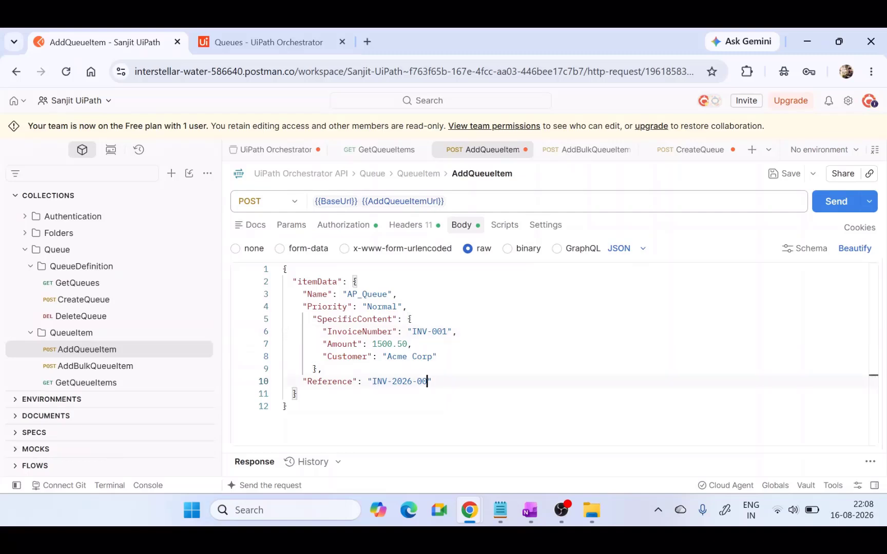
left_click(497, 345)
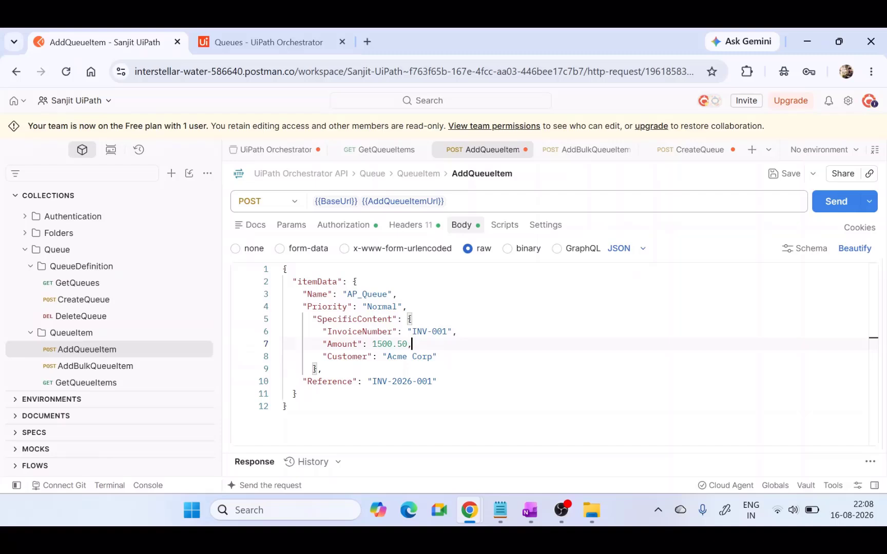
Send the AddQueueItem request, expand the response and highlight the new queue item's Id value.
left_click(557, 202)
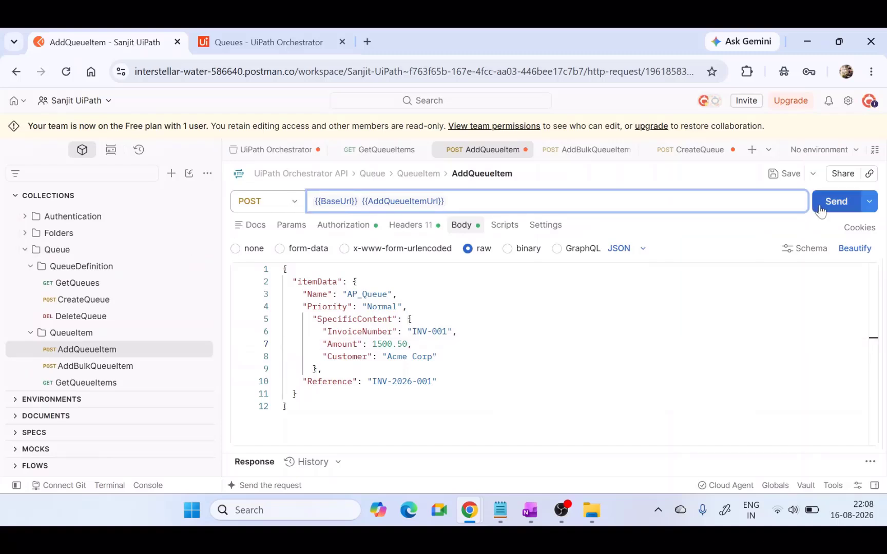
left_click(821, 211)
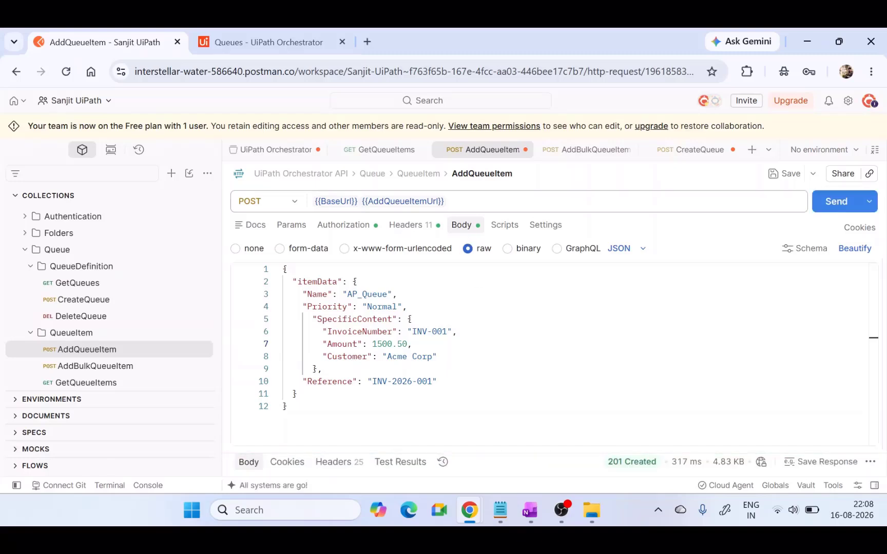
left_click(619, 465)
scroll(549, 380, "down", 9)
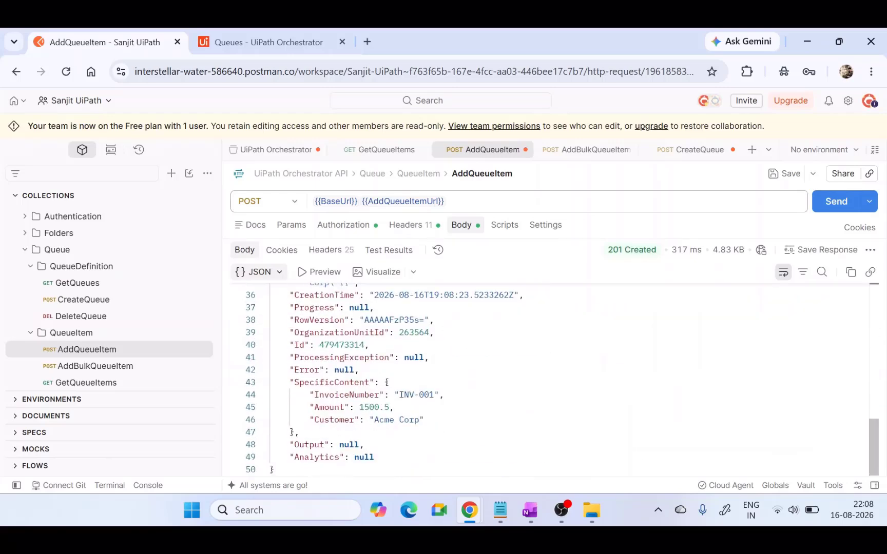
scroll(550, 380, "up", 2)
double_click(364, 415)
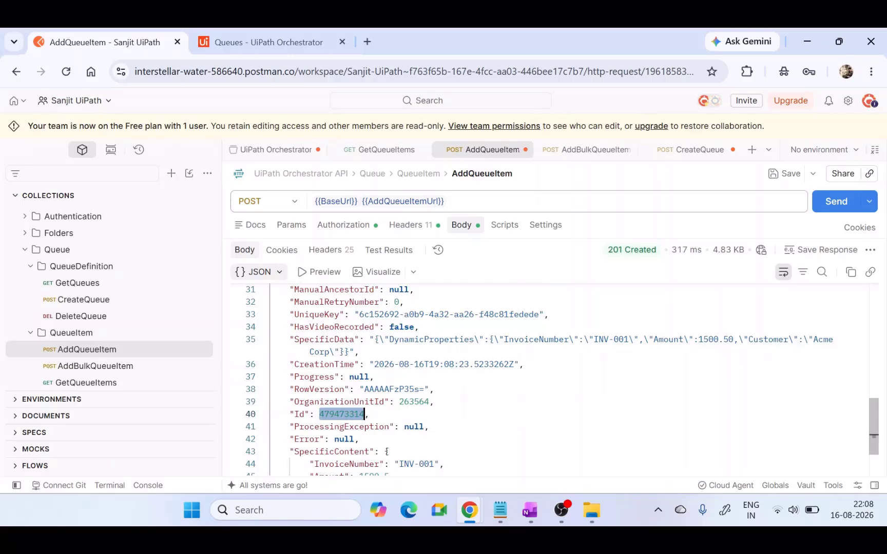
Refresh the queues in Orchestrator, view AP_Queue's transactions and open the details of item INV-2026-001.
left_click(267, 43)
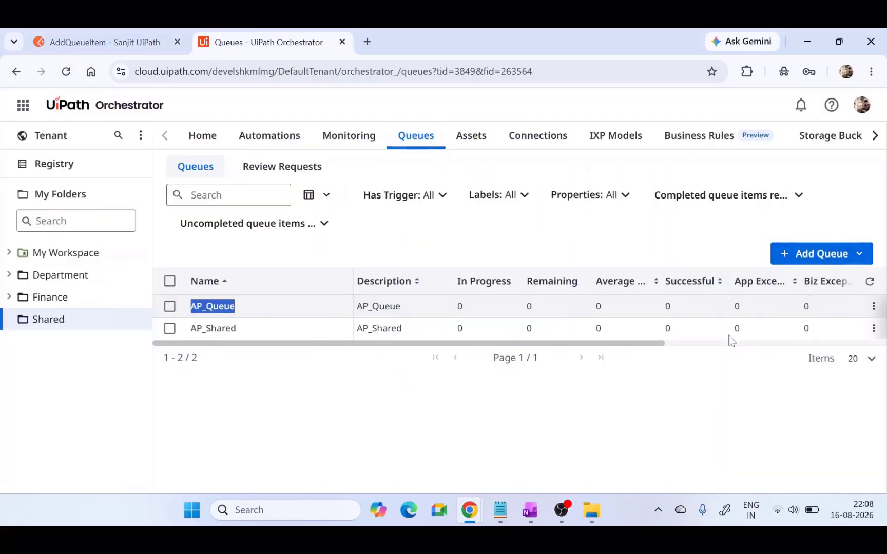
left_click(870, 287)
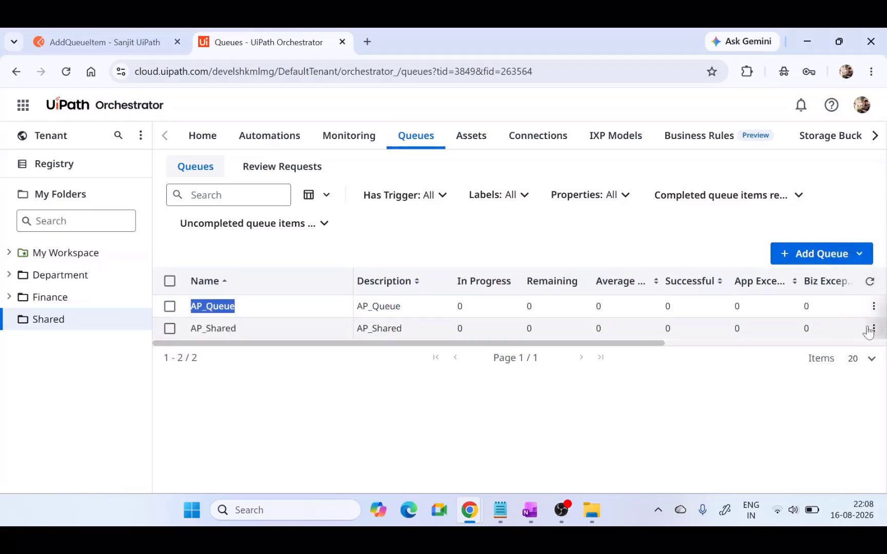
left_click(874, 306)
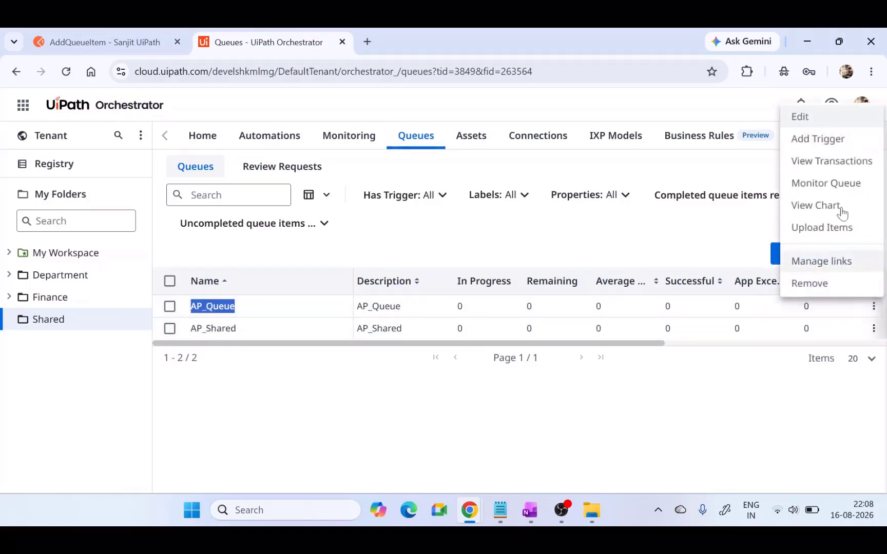
left_click(824, 160)
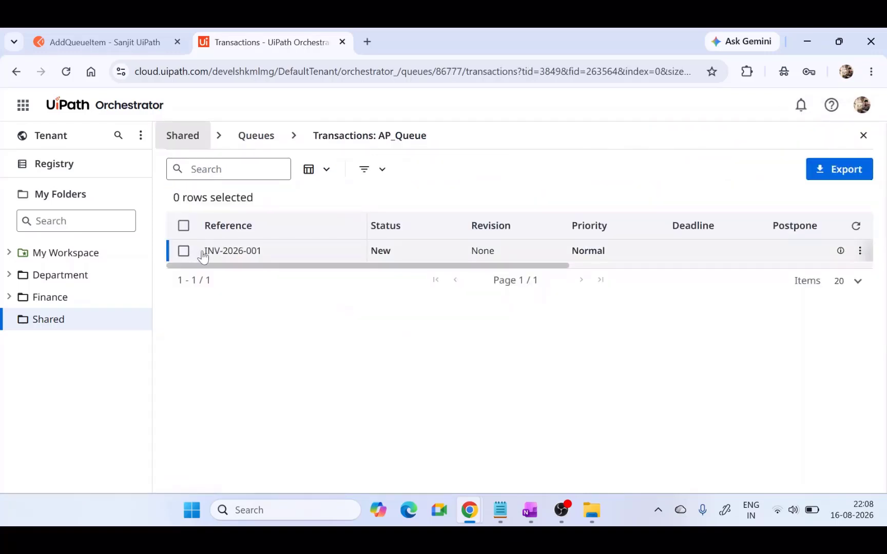
left_click_drag(203, 253, 289, 255)
left_click(833, 252)
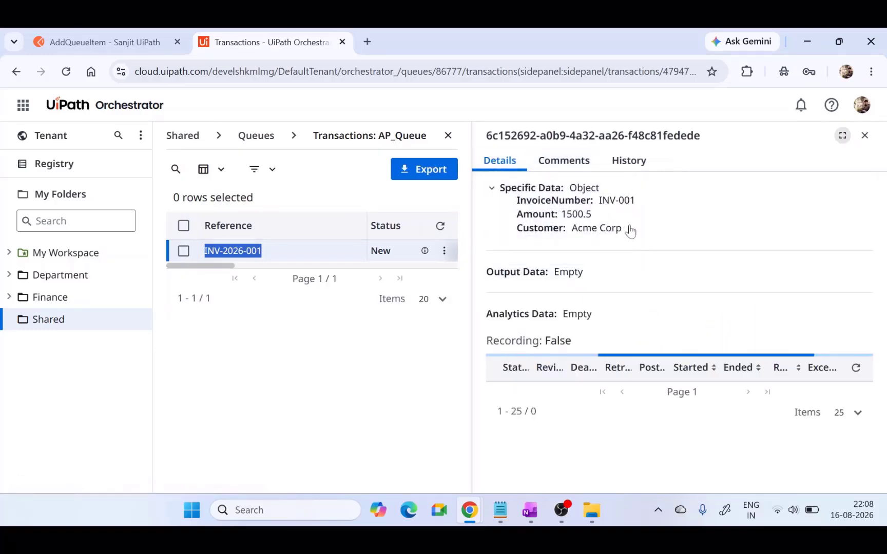
Highlight the InvoiceNumber, Amount and Customer values in the queue item's Specific Data, and close its details.
left_click_drag(625, 231, 609, 205)
left_click_drag(517, 218, 635, 230)
left_click(640, 232)
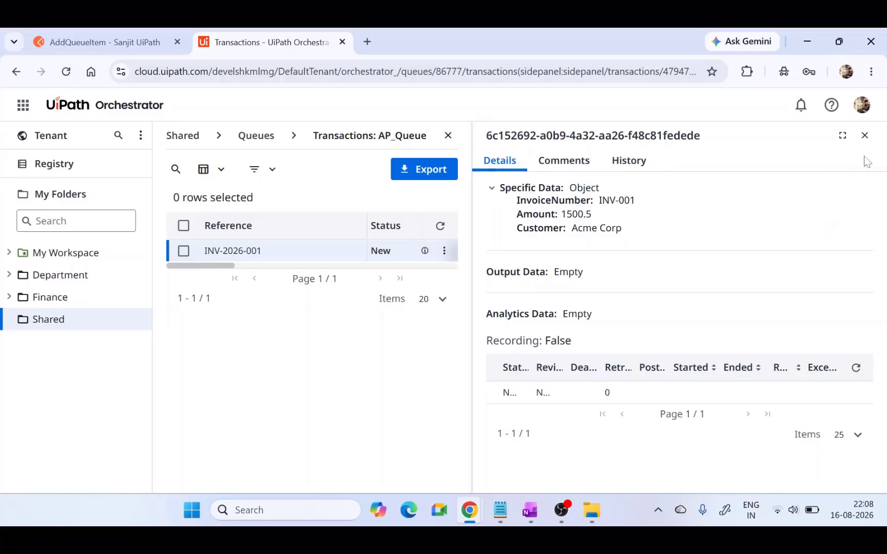
left_click(865, 135)
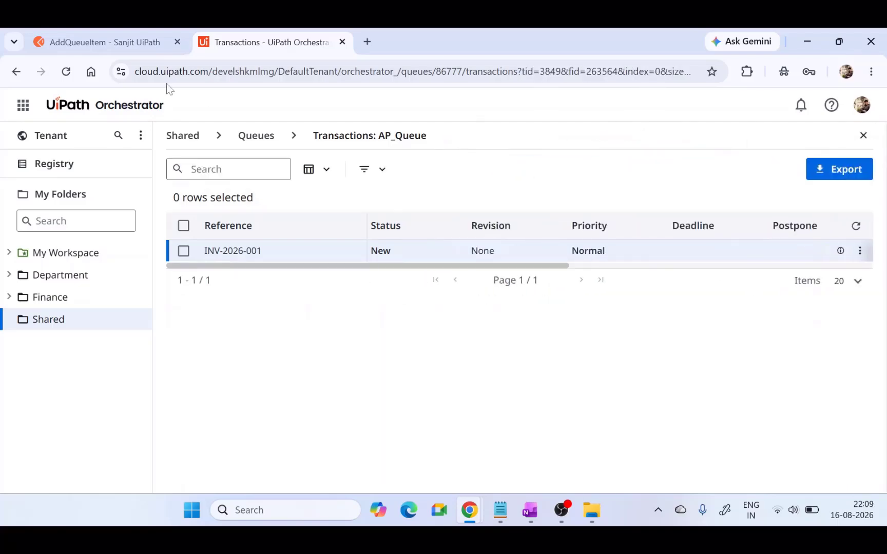
Switch to Postman, open the AddBulkQueueItem request and highlight BulkAddQueueItems in the AddBulkQueueItemUrl variable's value.
left_click(128, 37)
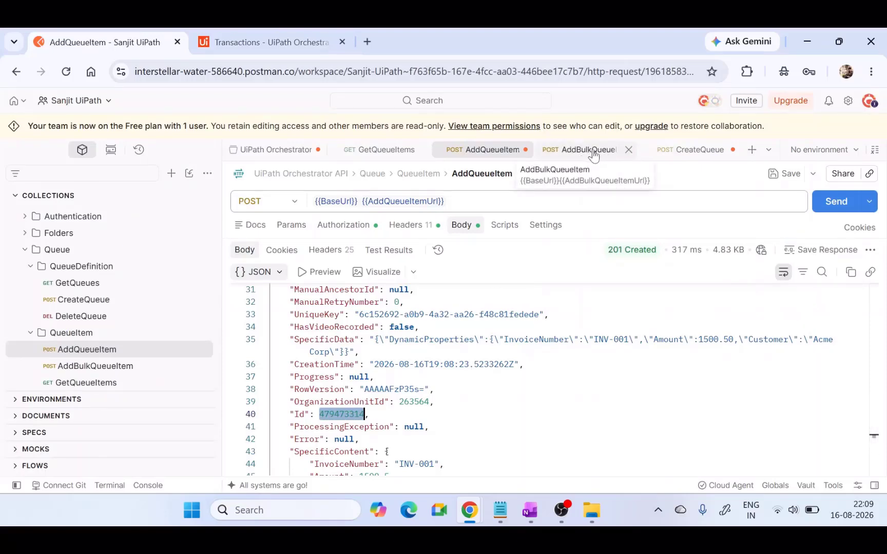
left_click(577, 154)
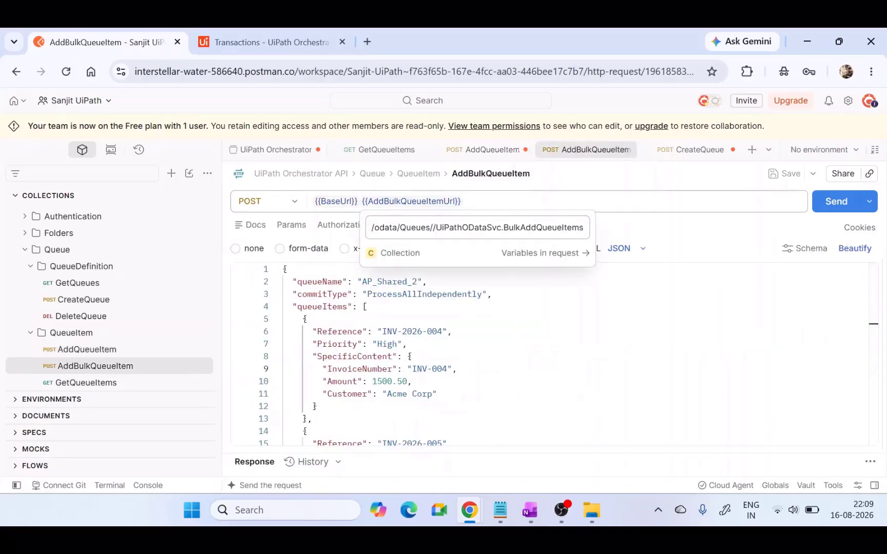
left_click_drag(504, 228, 584, 227)
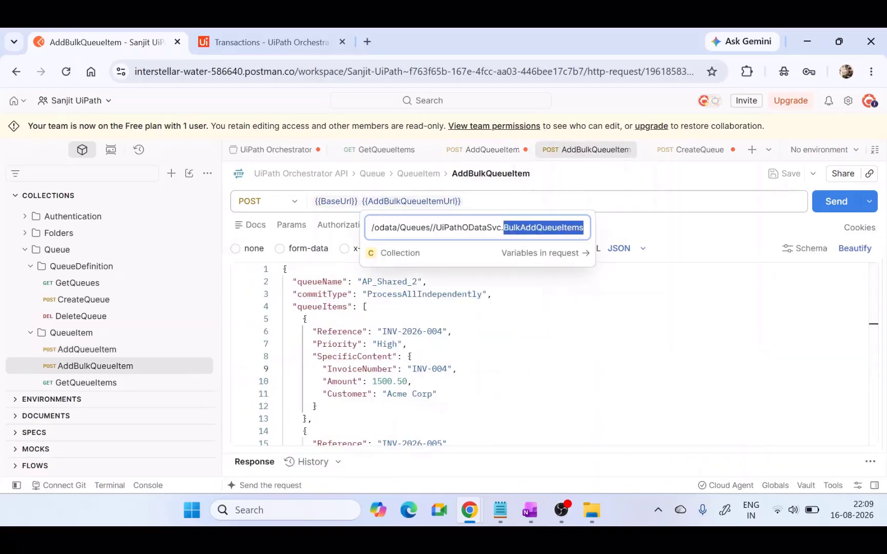
left_click(632, 229)
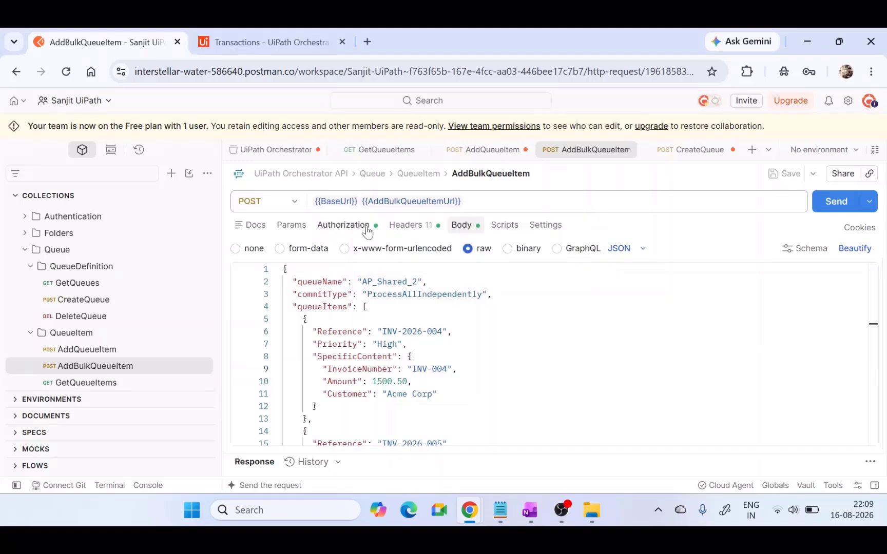
Show the AddBulkQueueItem request's headers and highlight the X-UIPATH-OrganizationUnitId value.
left_click(410, 225)
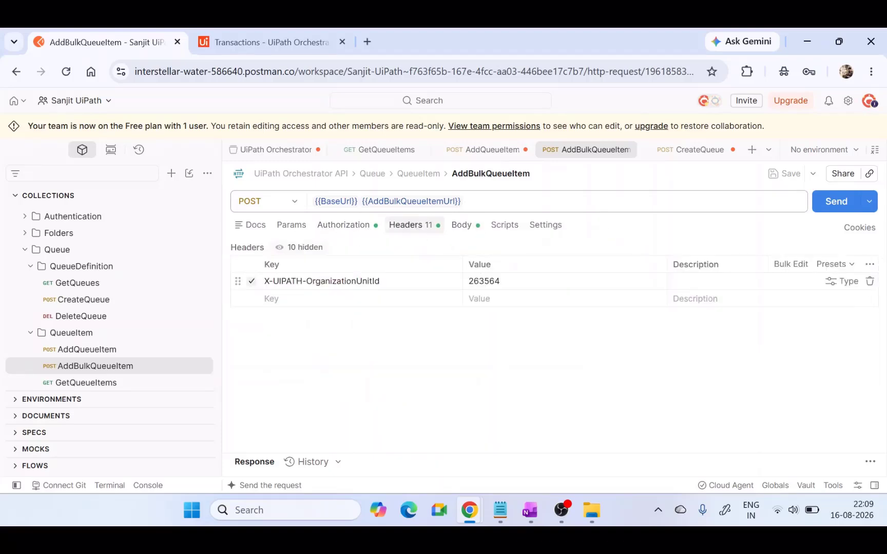
left_click(504, 281)
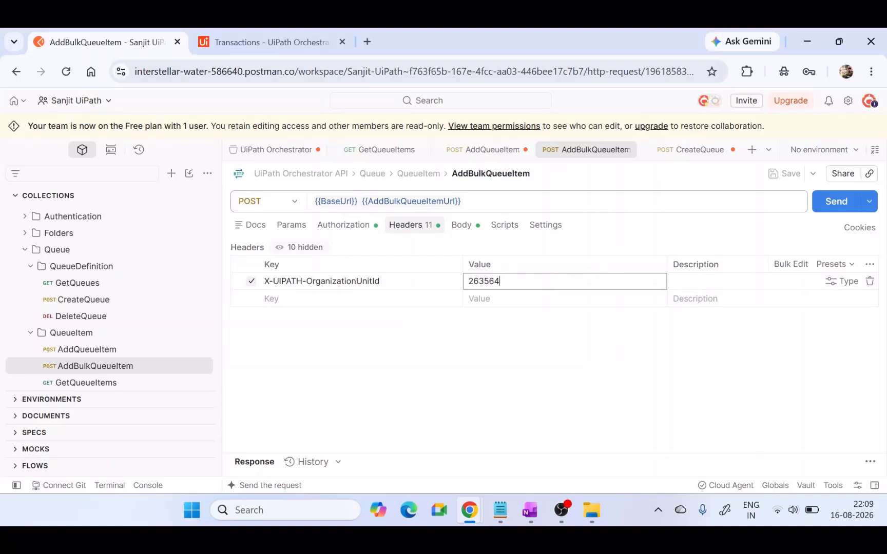
key("shift+Left")
key("shift+Left")
key("shift+Left")
key("shift+Left")
key("shift+Left")
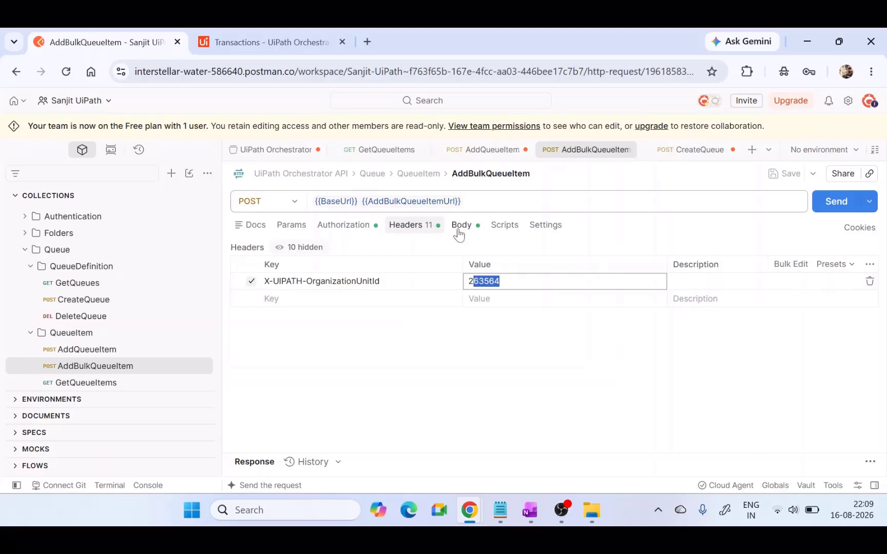
Replace queueName in the AddBulkQueueItem body with AP_Shared, copied from Orchestrator's queue list, allowing Postman clipboard access.
left_click(459, 230)
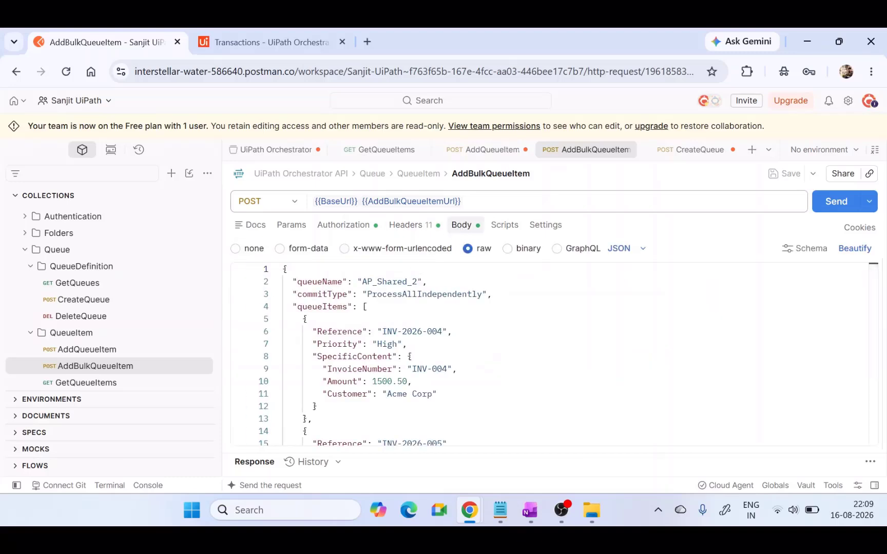
double_click(390, 282)
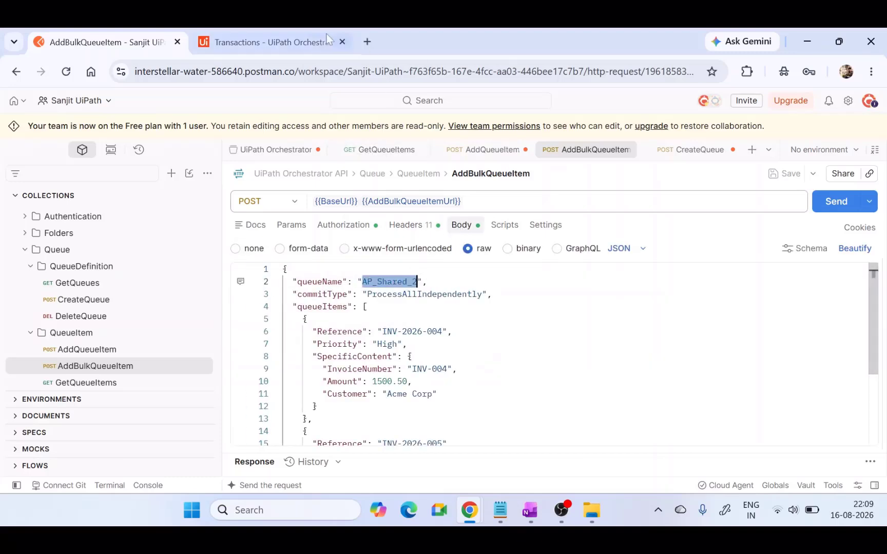
left_click(308, 42)
left_click(259, 144)
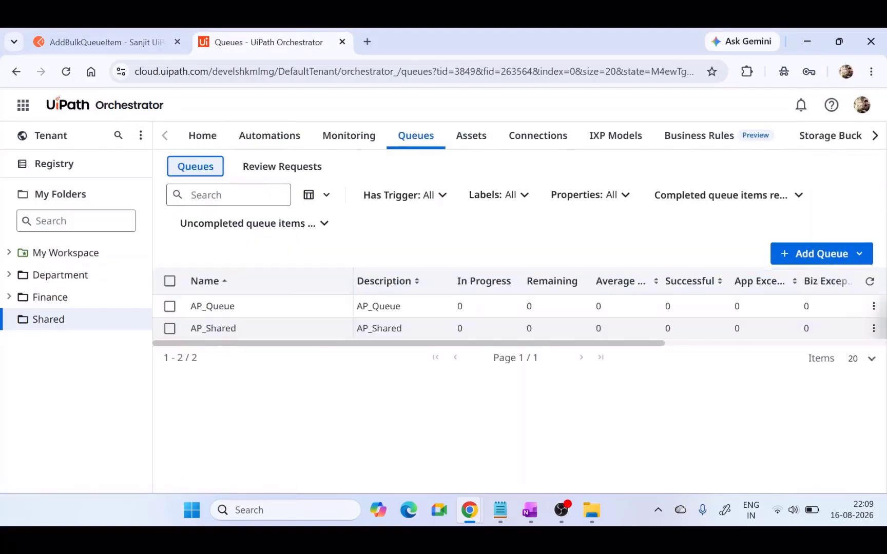
left_click_drag(236, 328, 193, 332)
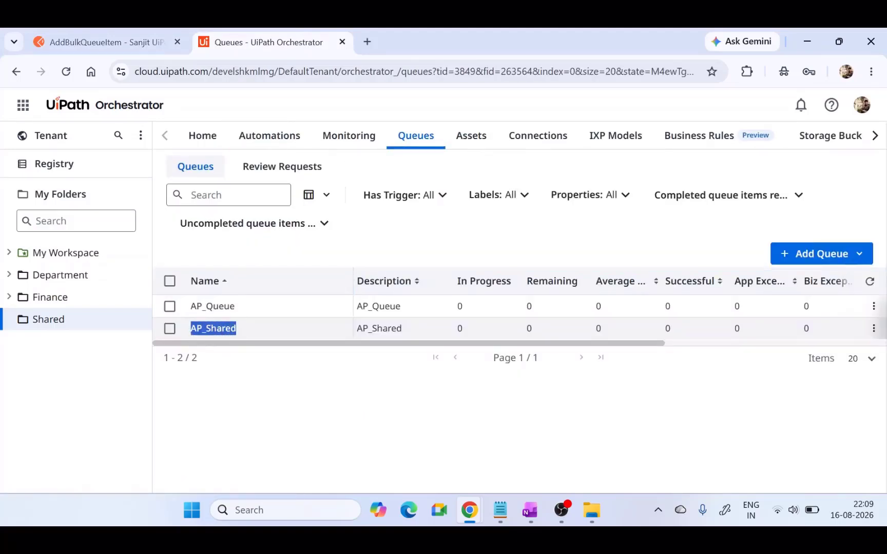
left_click(103, 42)
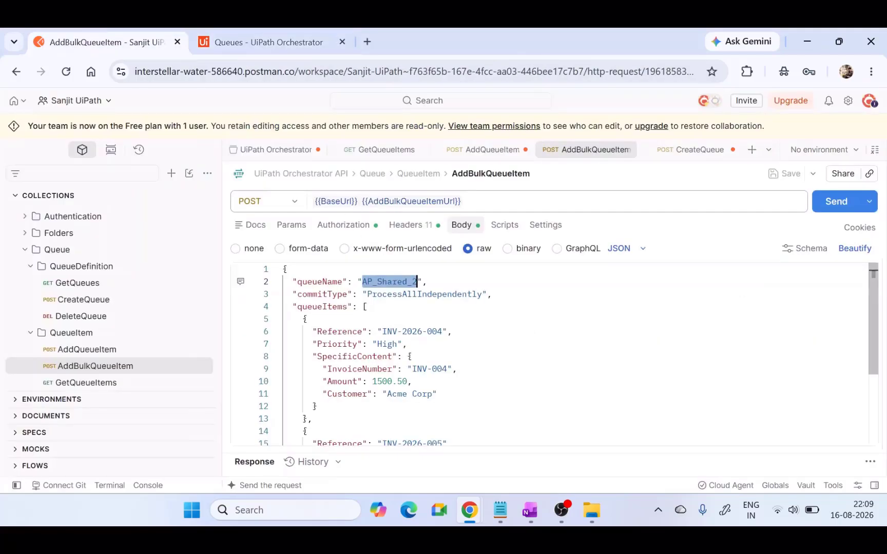
right_click(383, 283)
left_click(409, 353)
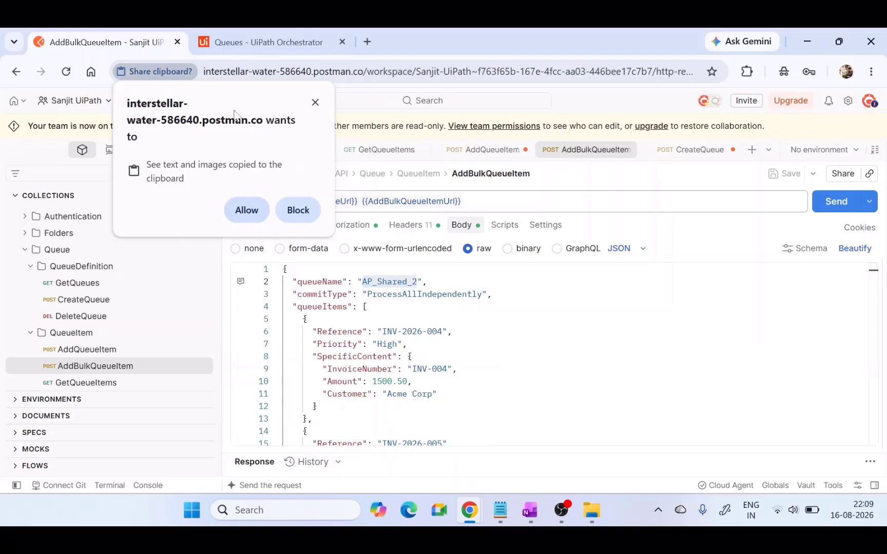
left_click(267, 216)
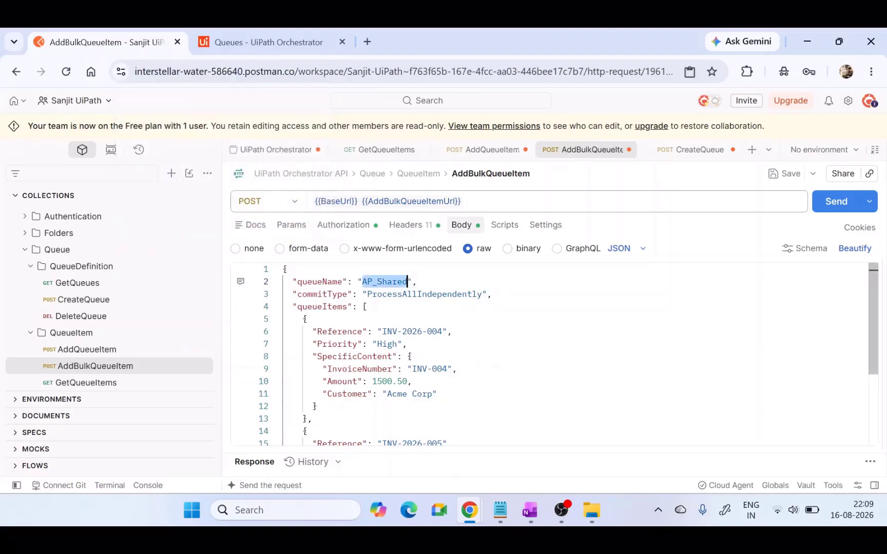
Set the first queue item's Reference to INV-2026-002 and its InvoiceNumber to INV-002.
left_click(442, 331)
key("BackSpace")
type("2")
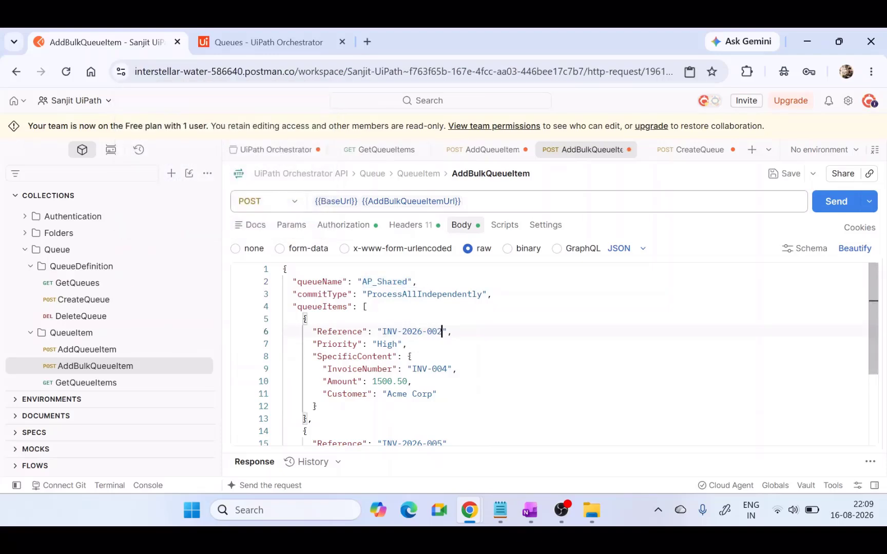
left_click(447, 369)
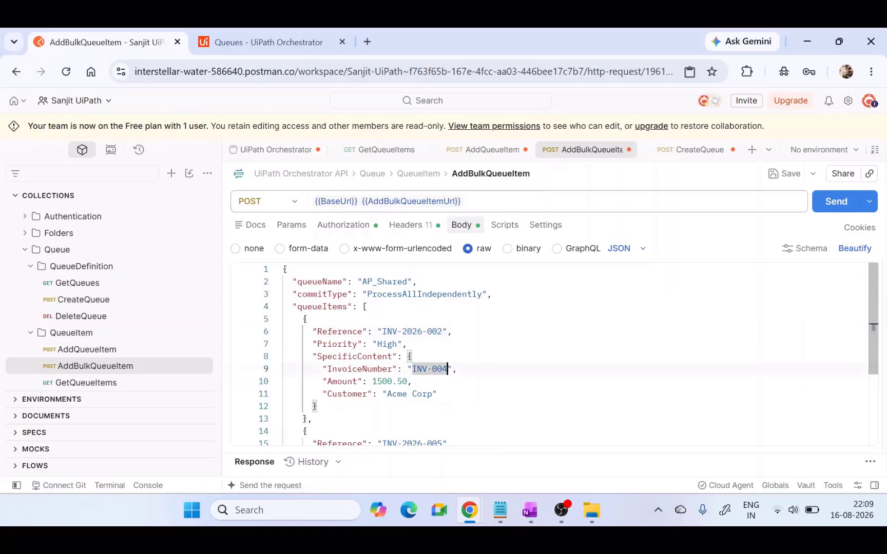
key("BackSpace")
type("2")
left_click(318, 406)
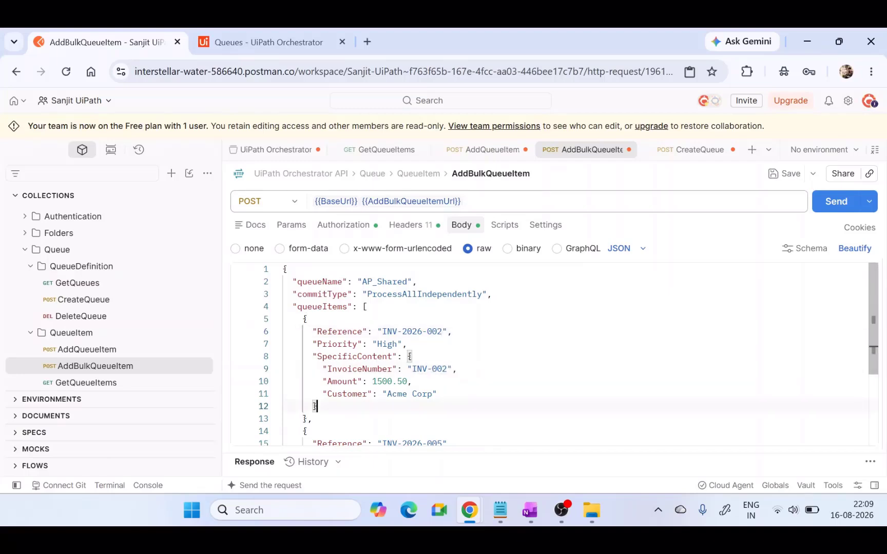
Set the second queue item's Reference to INV-2026-003 and its InvoiceNumber to INV-003.
scroll(318, 406, "down", 2)
left_click_drag(383, 374, 447, 365)
key("ctrl+v")
scroll(550, 355, "down", 2)
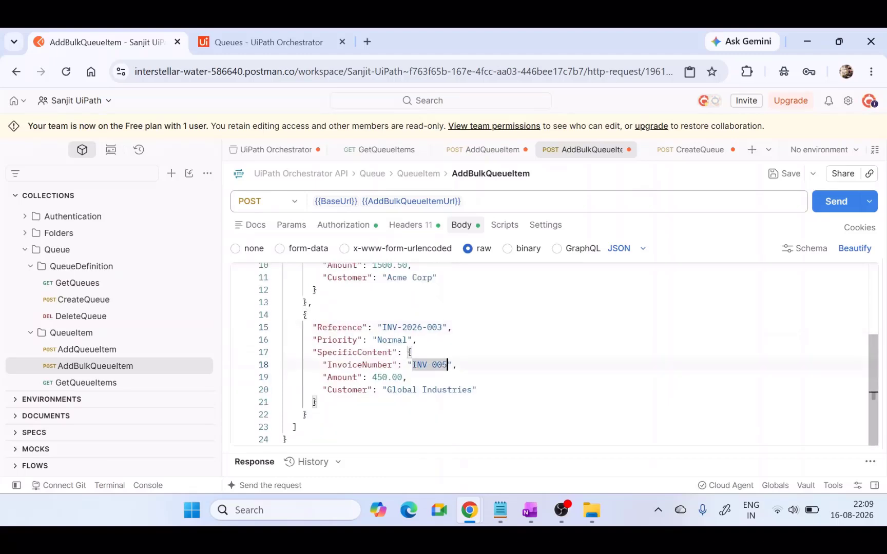
type("INV-003")
left_click(382, 365)
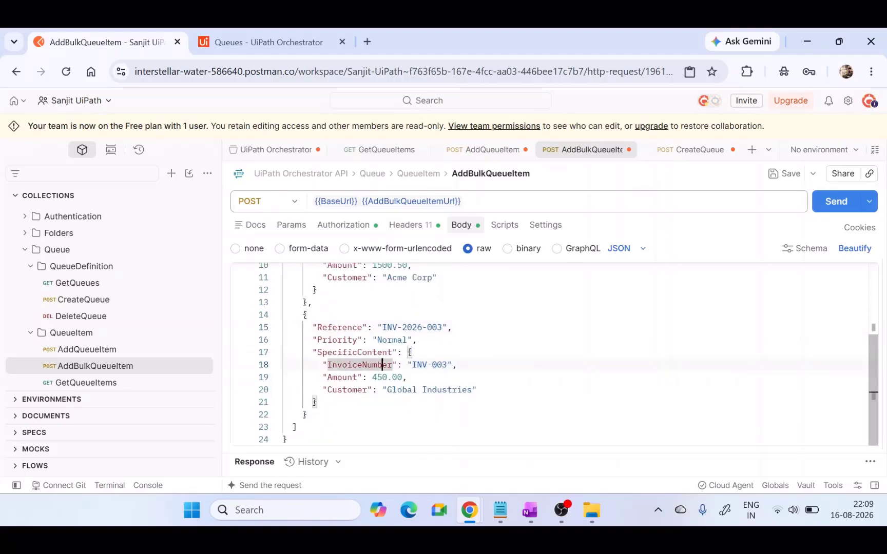
Highlight the commitType field and its ProcessAllIndependently value in the bulk request body.
scroll(382, 365, "up", 3)
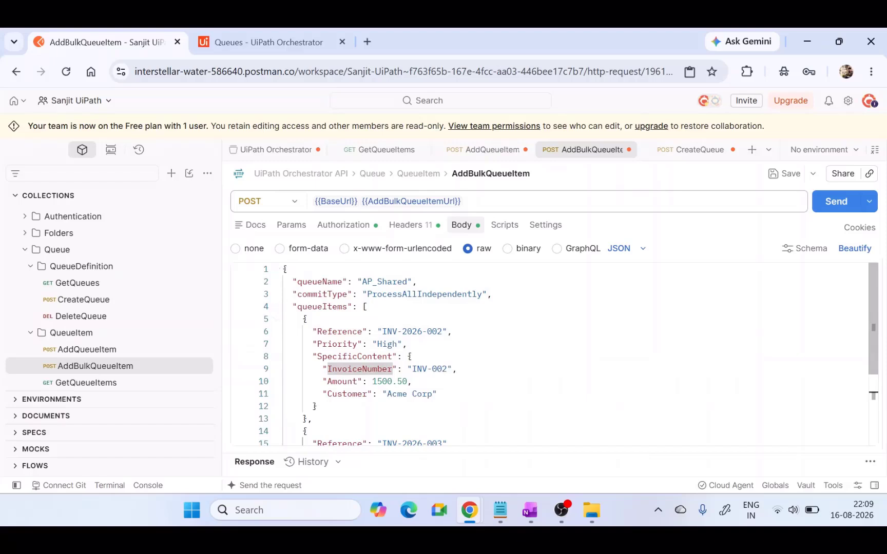
double_click(338, 294)
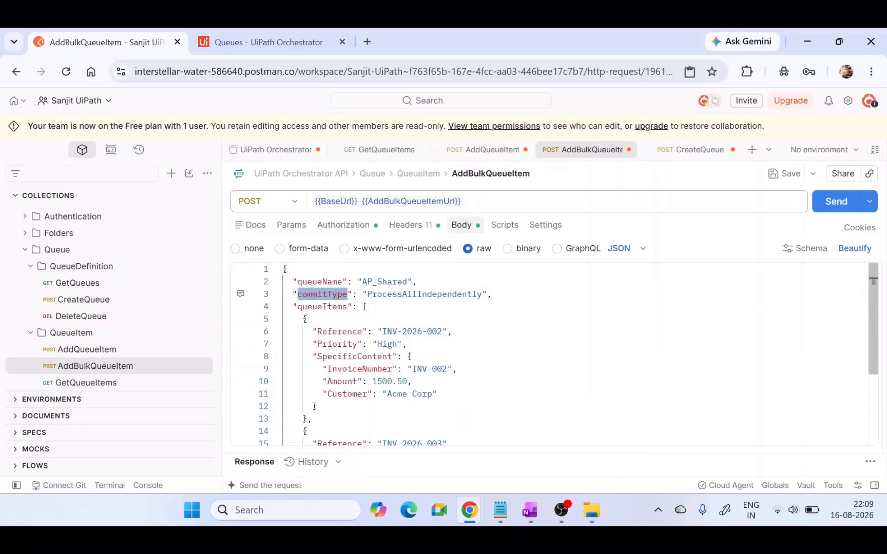
double_click(366, 295)
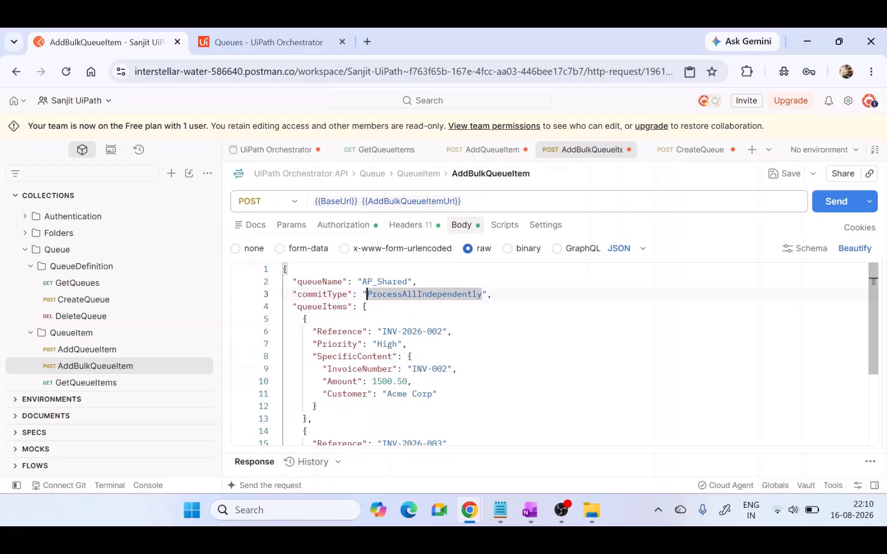
Send the AddBulkQueueItem request, expand the response and highlight its Success, Message and FailedItems fields.
left_click(829, 204)
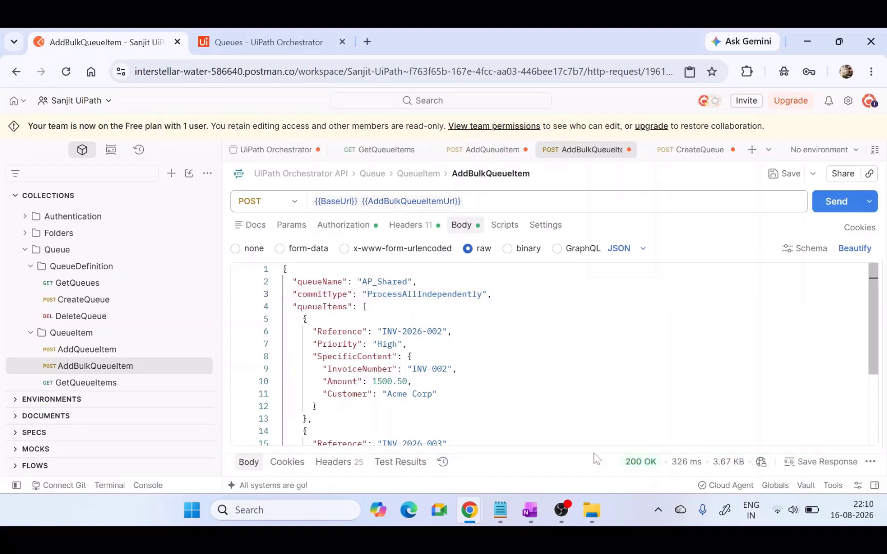
left_click(647, 465)
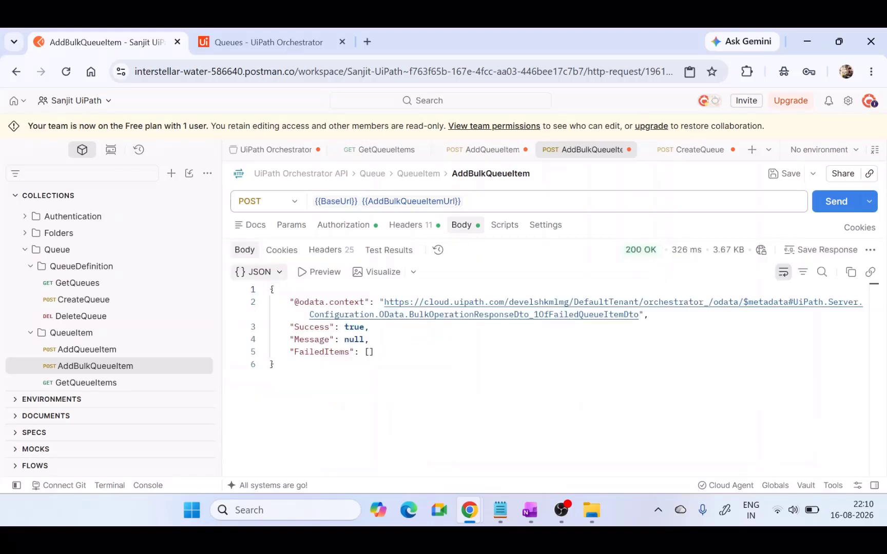
left_click_drag(294, 328, 340, 327)
left_click(344, 328)
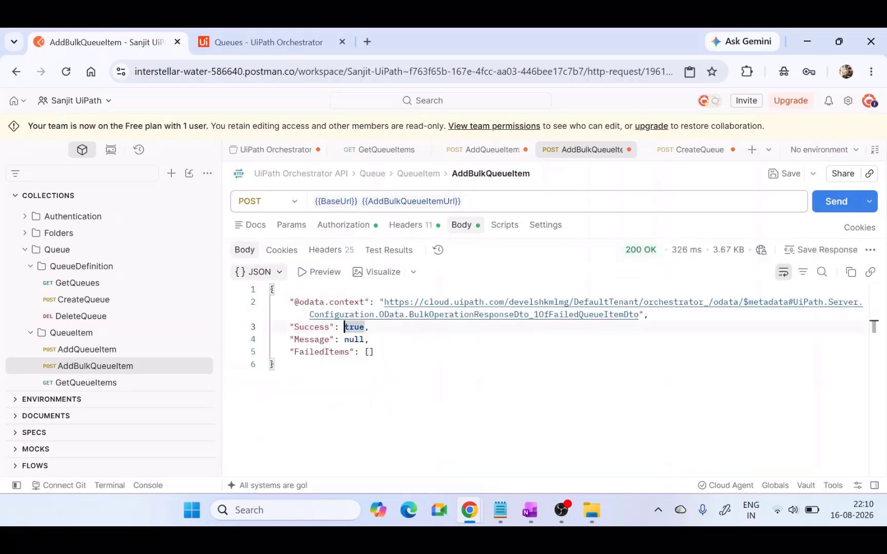
double_click(312, 339)
double_click(354, 339)
left_click_drag(295, 352, 350, 351)
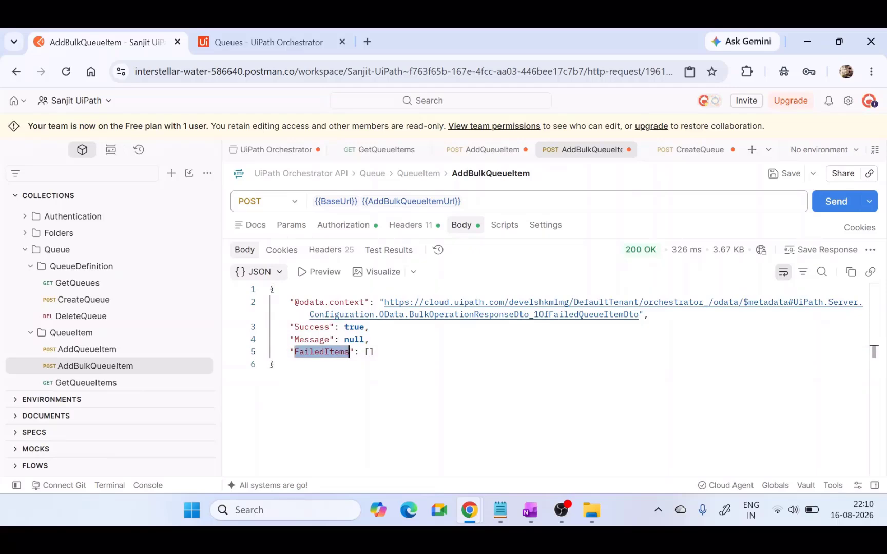
Switch to Orchestrator and view the transactions of the AP_Shared queue.
left_click(256, 31)
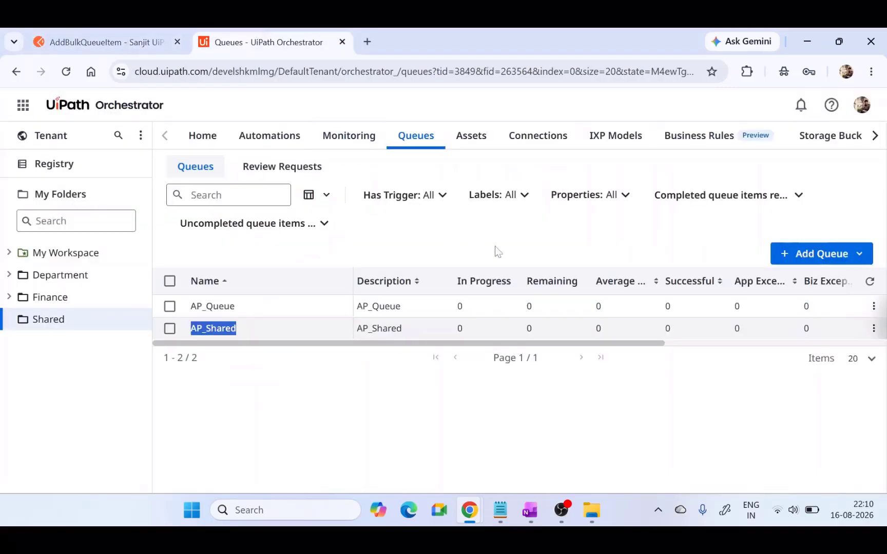
left_click(873, 329)
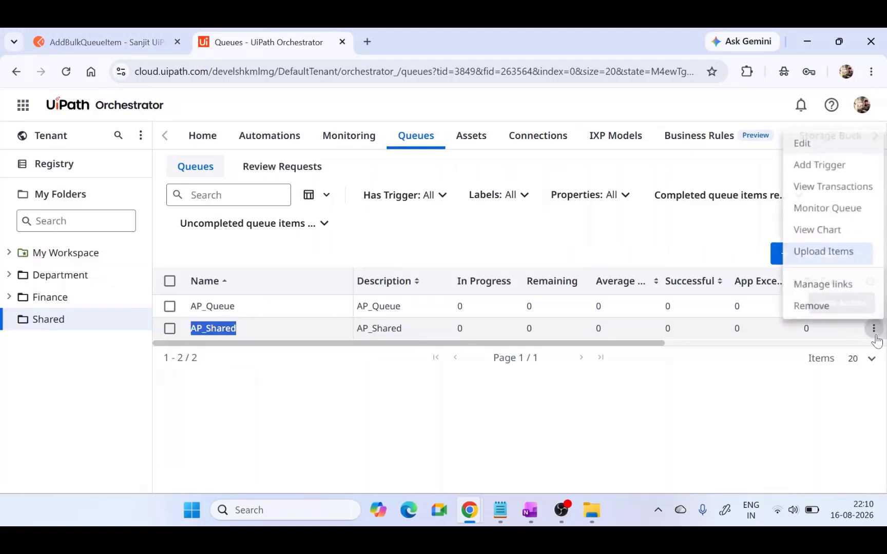
left_click(829, 184)
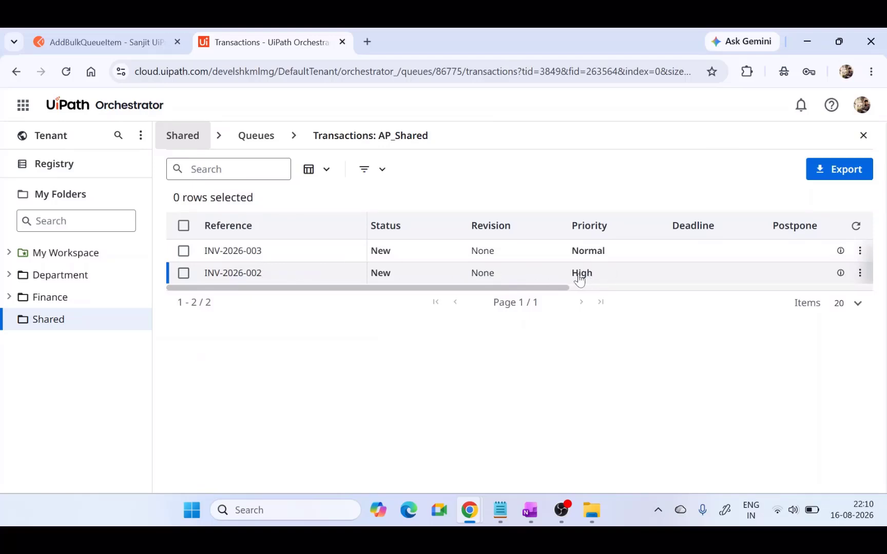
Compare the first item's Reference and Priority in the Postman bulk request body with AP_Shared's transactions in Orchestrator.
left_click(119, 29)
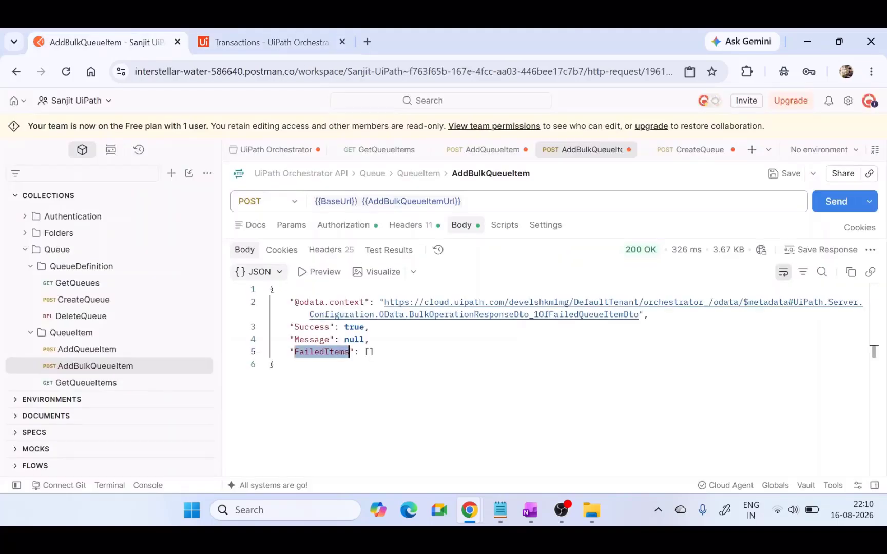
left_click(476, 229)
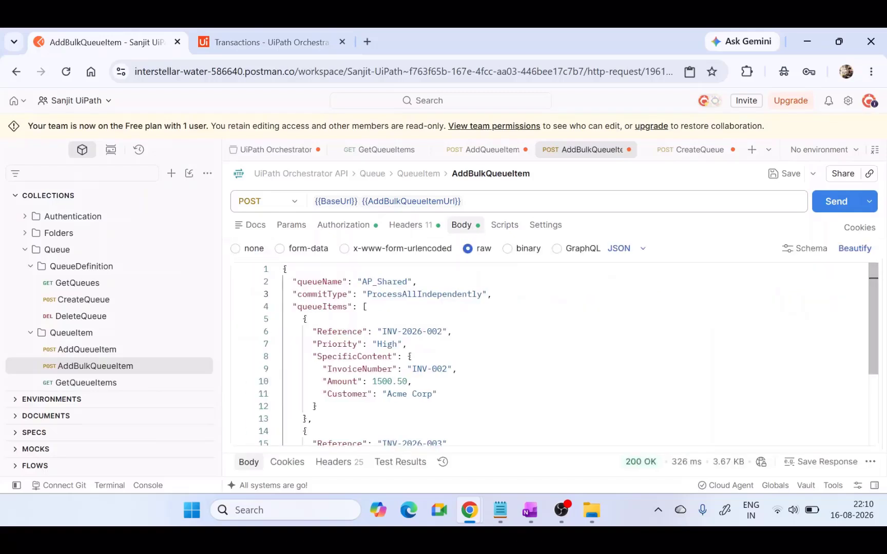
left_click_drag(316, 344, 452, 332)
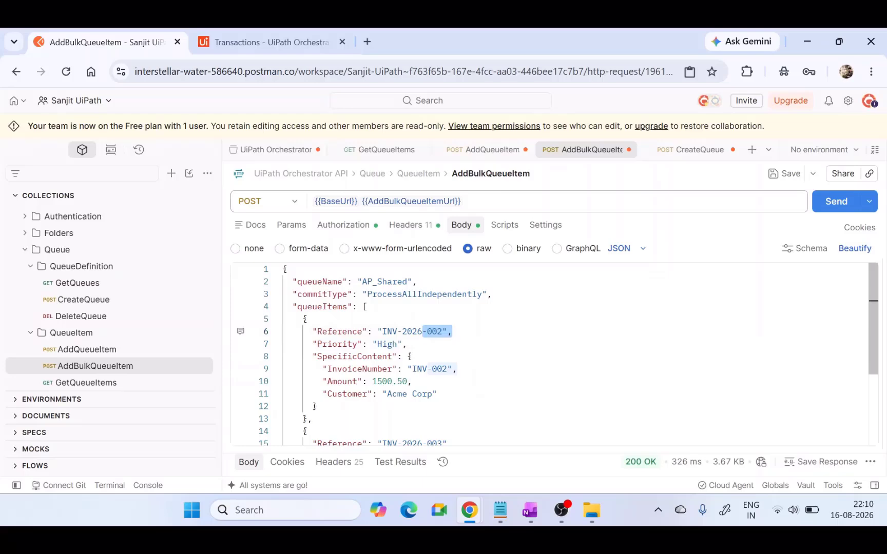
left_click(452, 332)
left_click(226, 42)
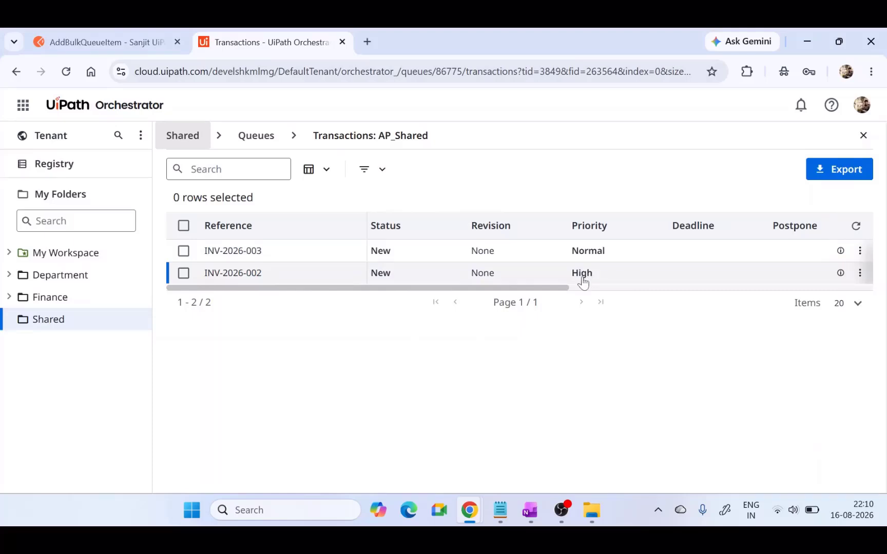
Switch to Postman and highlight the second item's Priority value in the AddBulkQueueItem request body.
left_click(123, 42)
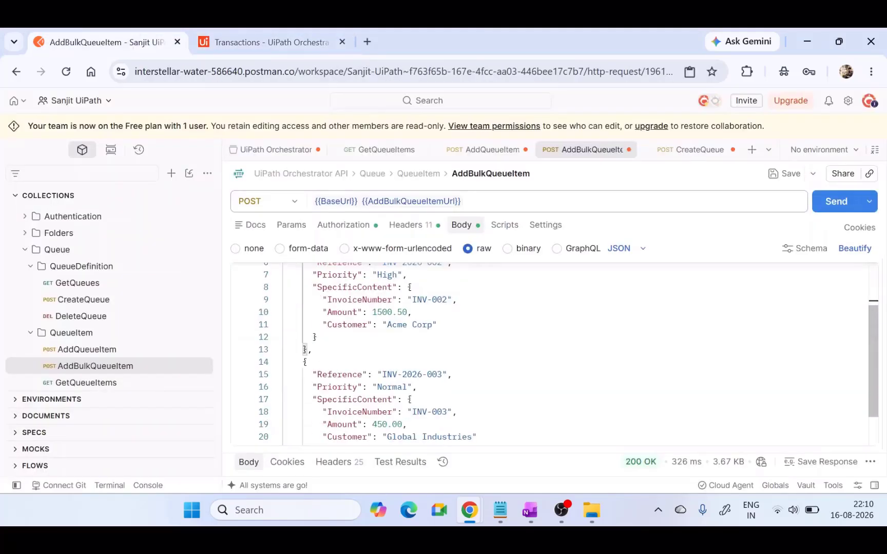
scroll(409, 365, "down", 1)
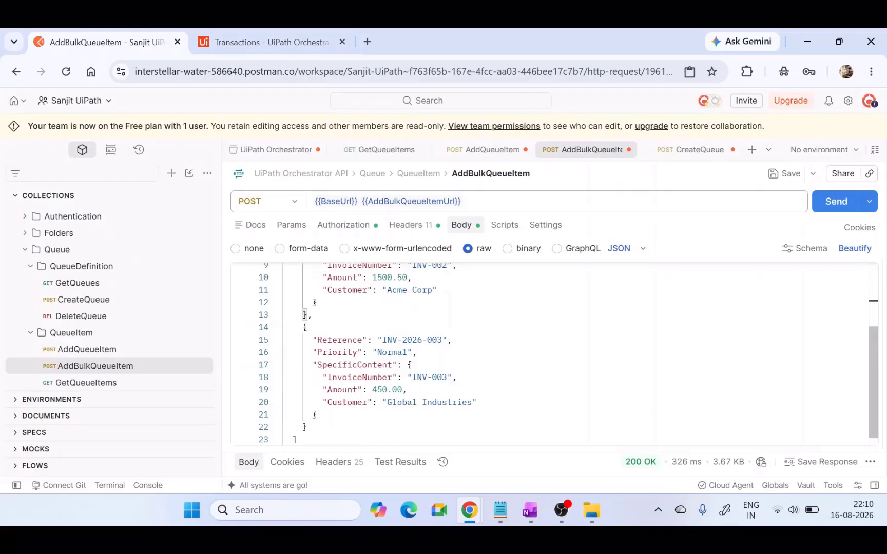
double_click(392, 353)
scroll(392, 352, "up", 3)
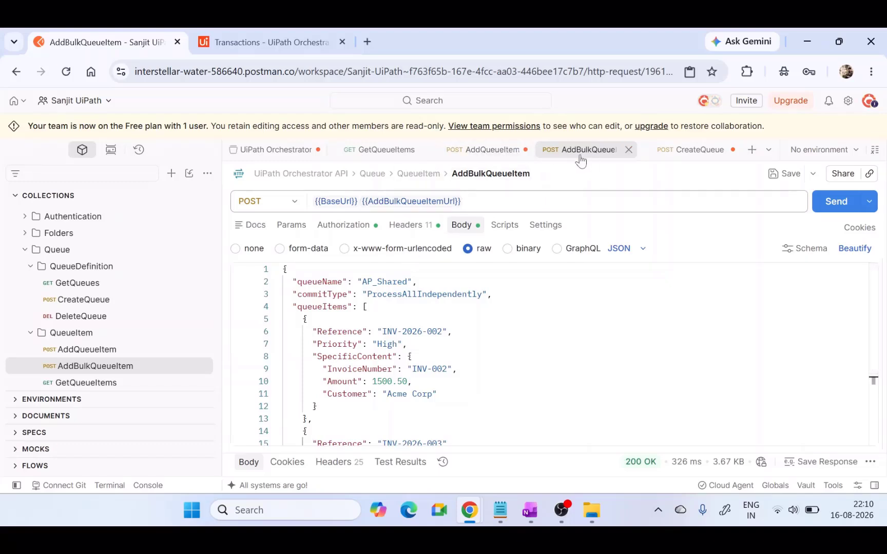
Send the GetQueueItems request and highlight the first item's OrganizationUnitFullyQualifiedName field and its value in the response.
left_click(363, 154)
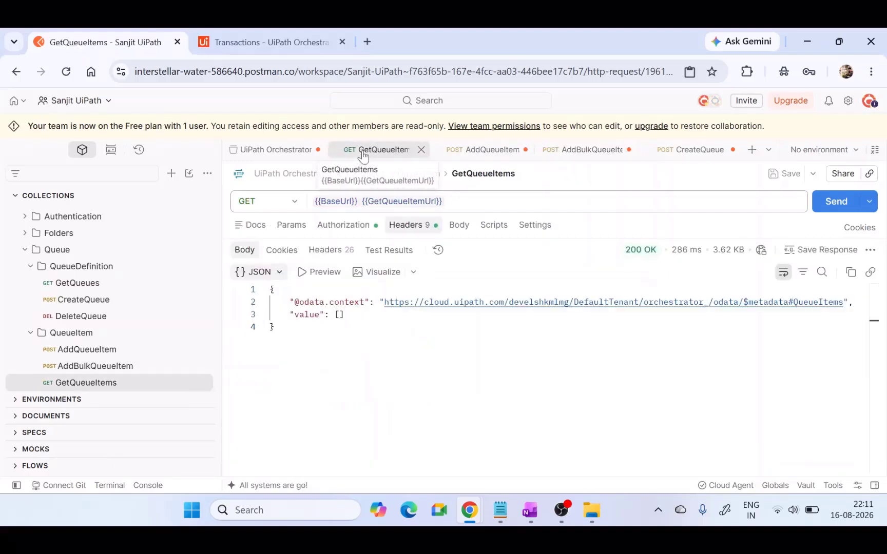
left_click(834, 202)
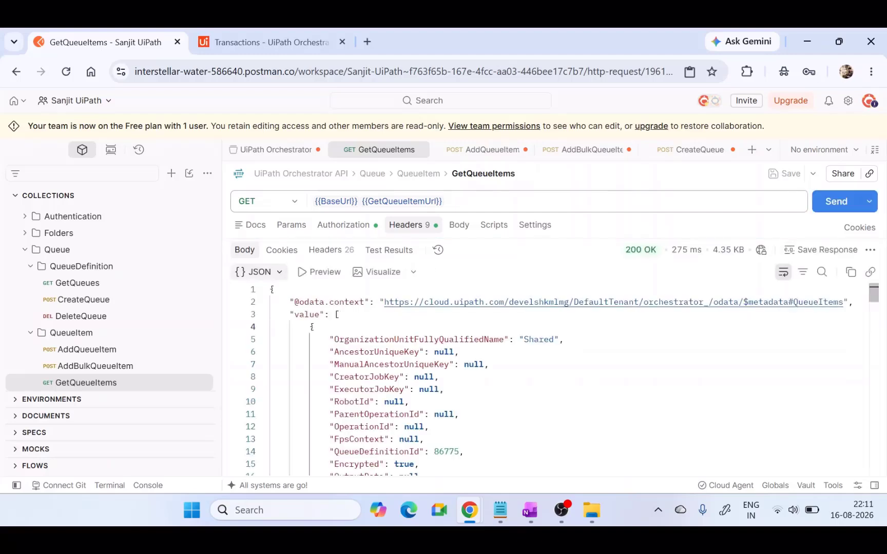
left_click_drag(344, 339, 469, 340)
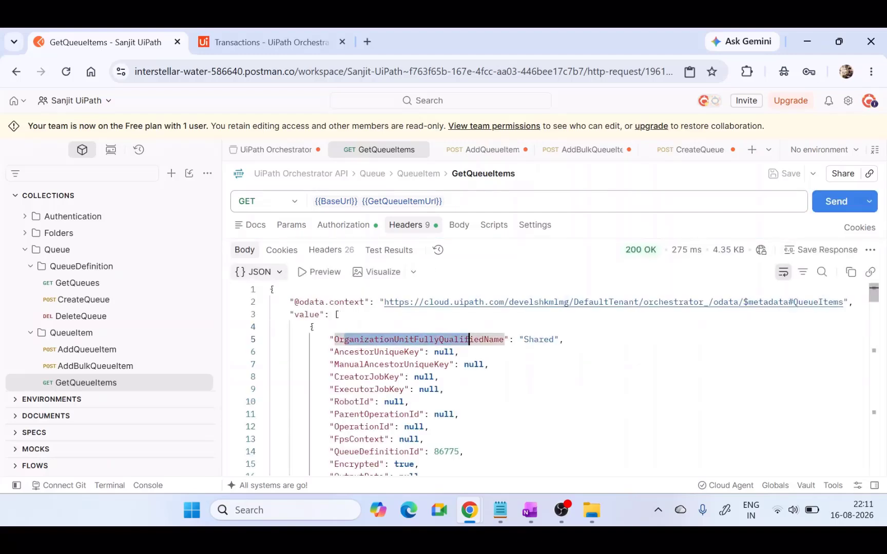
double_click(553, 340)
Examine each queue item's Reference, Priority and SpecificContent throughout the GetQueueItems response.
scroll(554, 340, "down", 10)
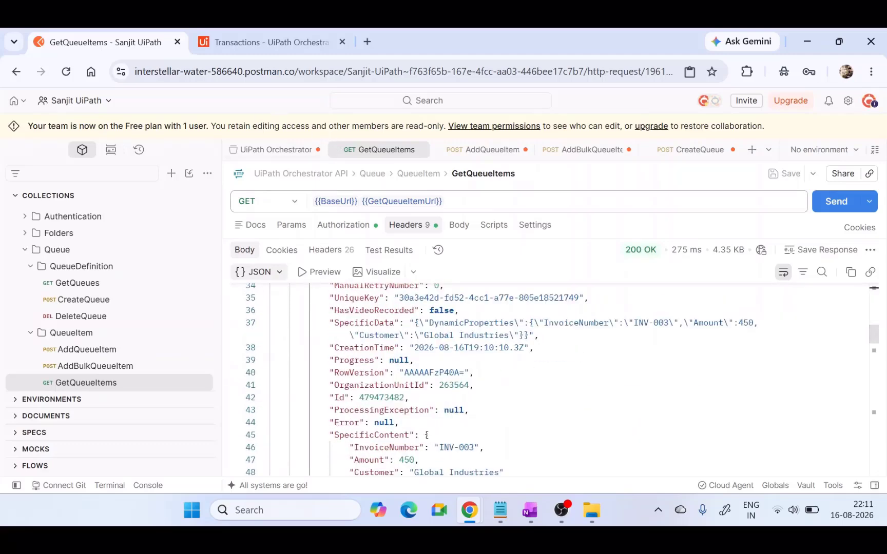
scroll(562, 379, "down", 5)
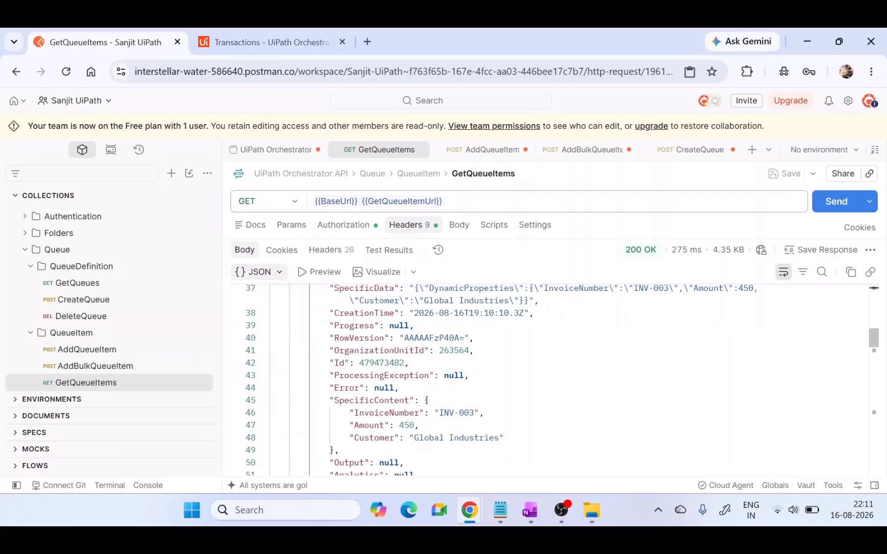
scroll(544, 380, "down", 2)
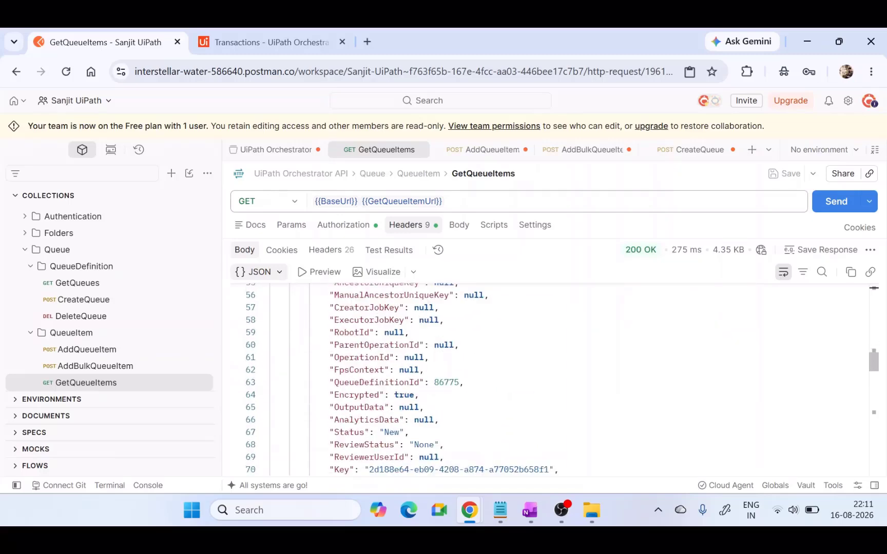
scroll(544, 380, "up", 2)
scroll(544, 379, "down", 8)
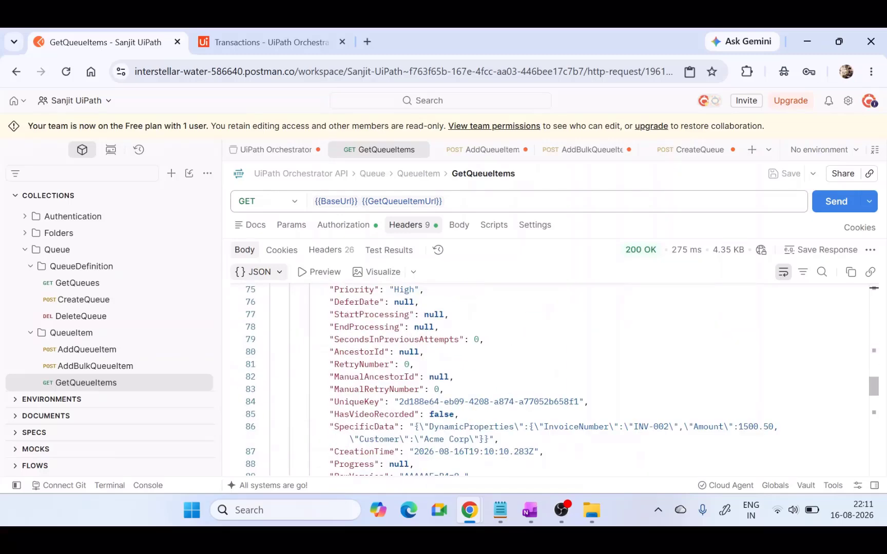
scroll(544, 380, "down", 3)
scroll(544, 380, "down", 10)
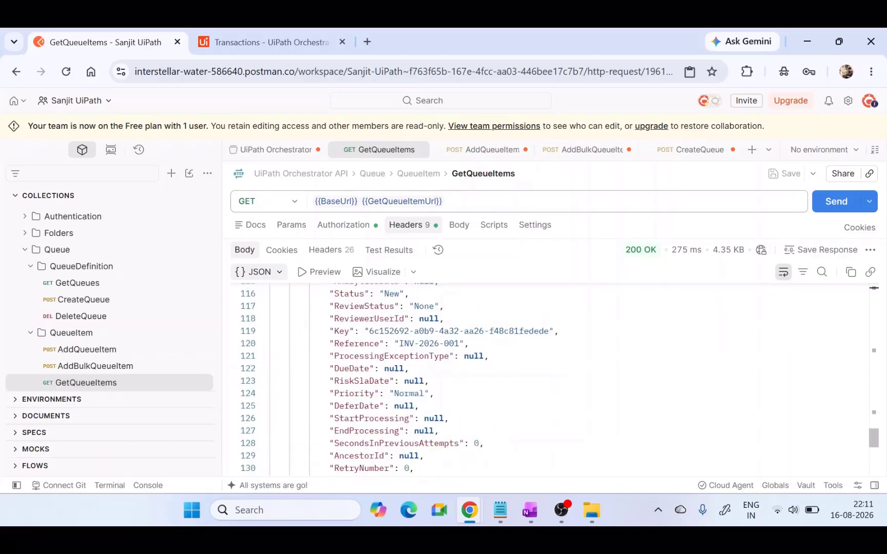
scroll(544, 380, "down", 7)
scroll(544, 380, "up", 5)
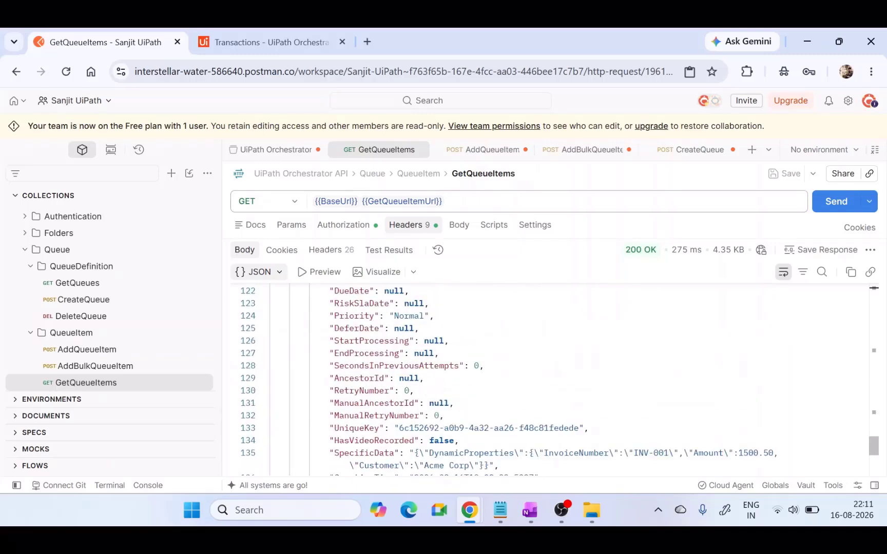
scroll(544, 379, "down", 5)
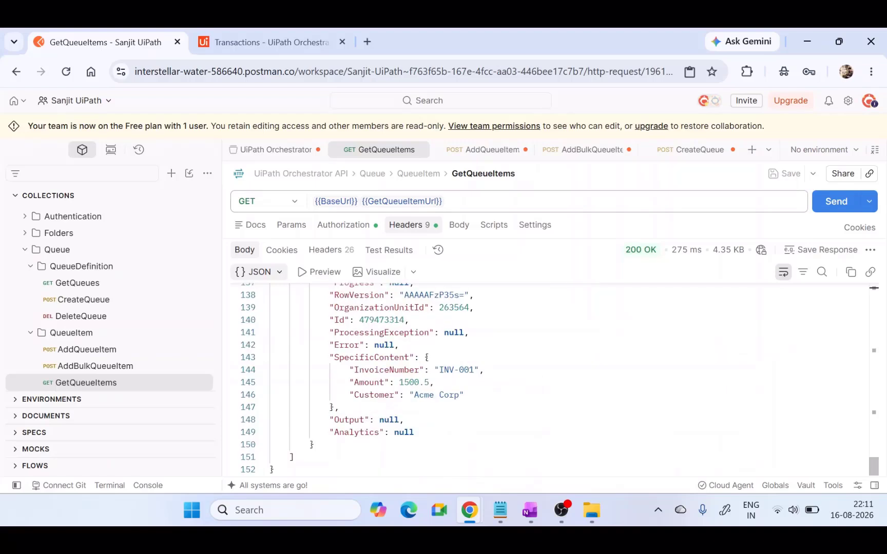
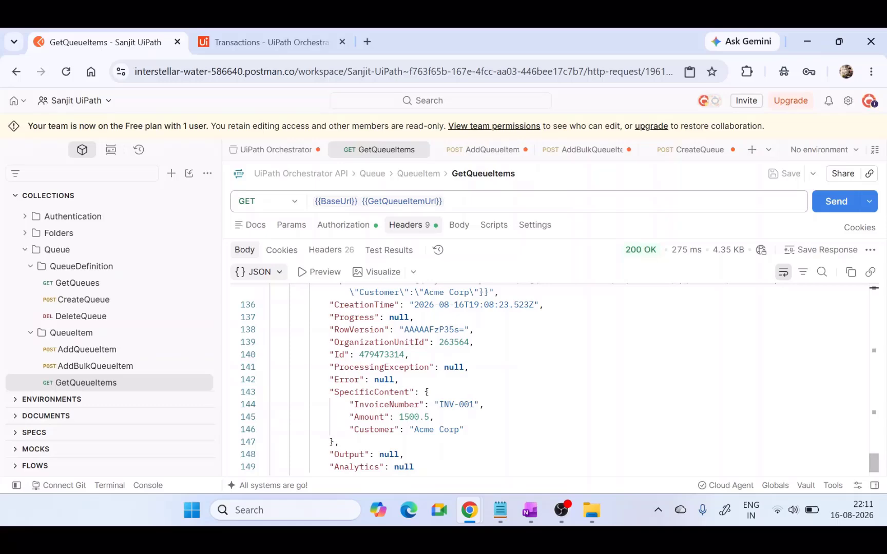
Find the last queue item in the GetQueueItems response and highlight its QueueDefinitionId field.
scroll(549, 380, "up", 10)
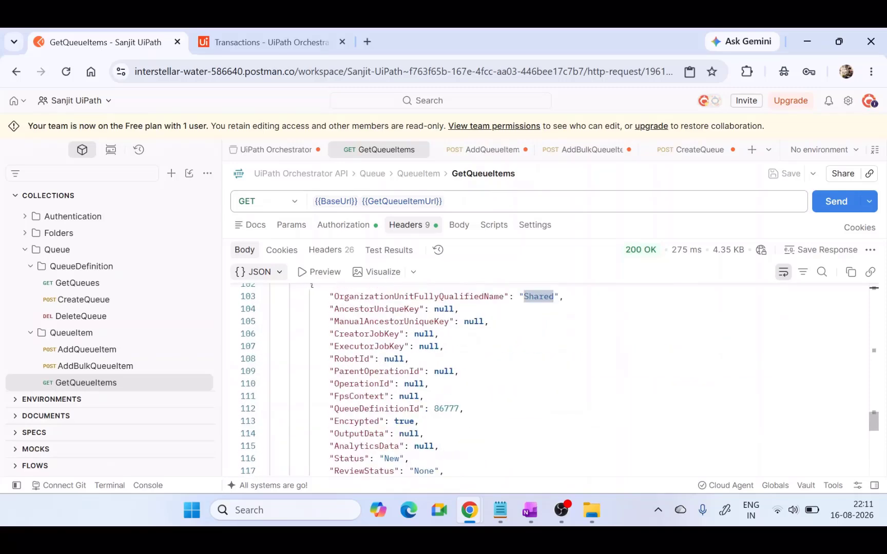
scroll(550, 380, "up", 1)
scroll(549, 380, "down", 2)
double_click(374, 375)
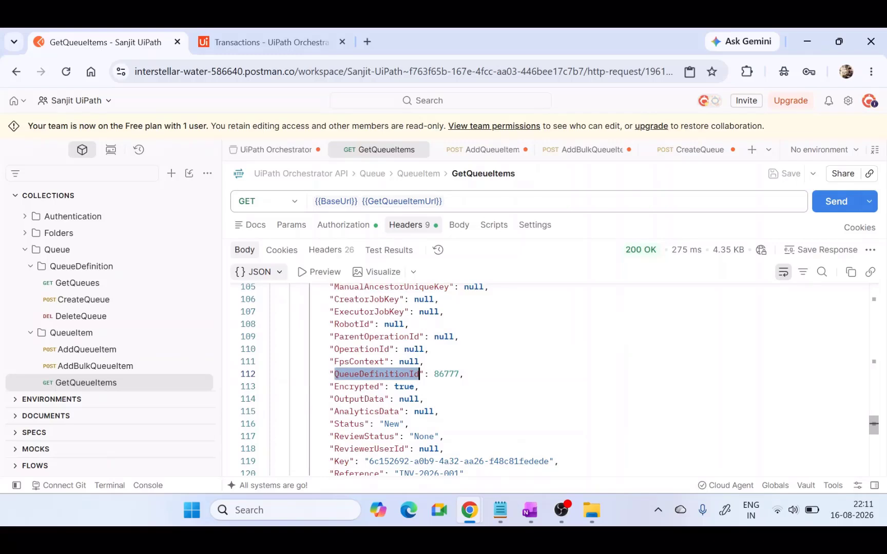
Append ?$filter=QueueDefinitionId eq 86777 to the GetQueueItems URL, copying the ID from the last item in the response.
left_click(451, 201)
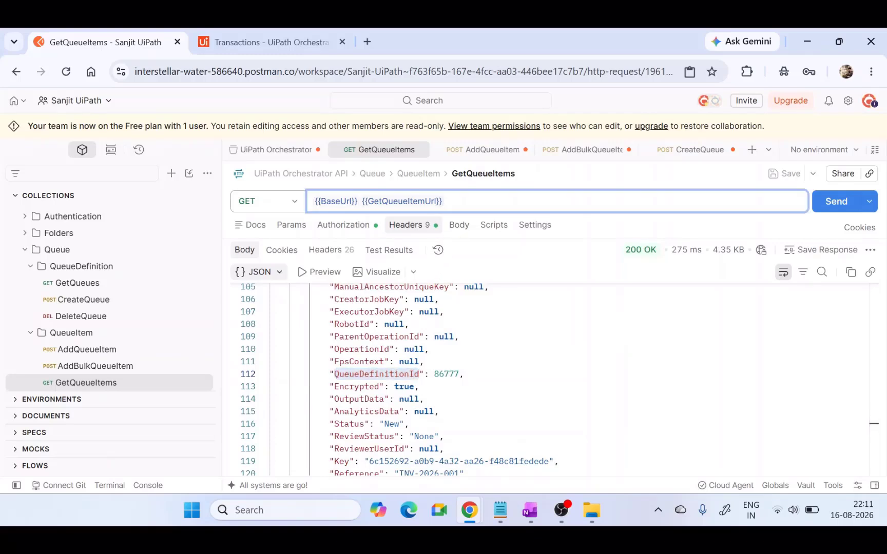
type("?$")
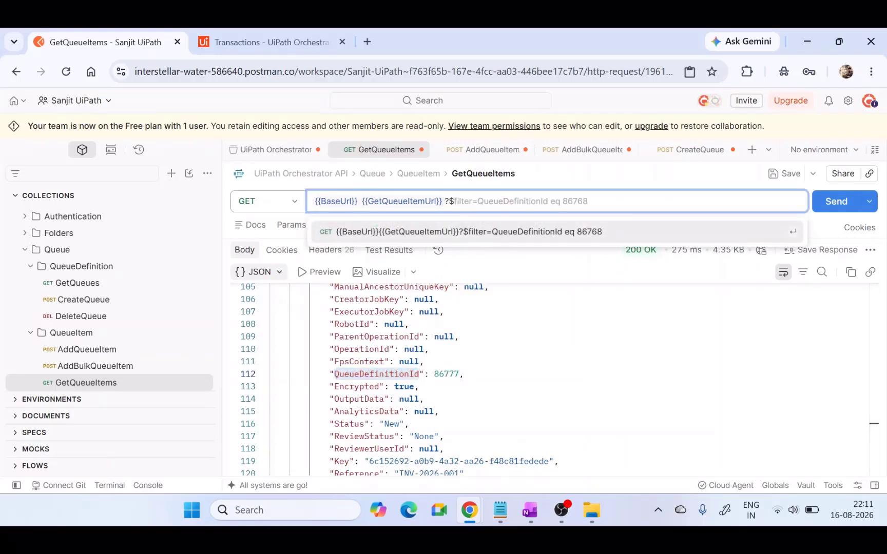
key("Tab")
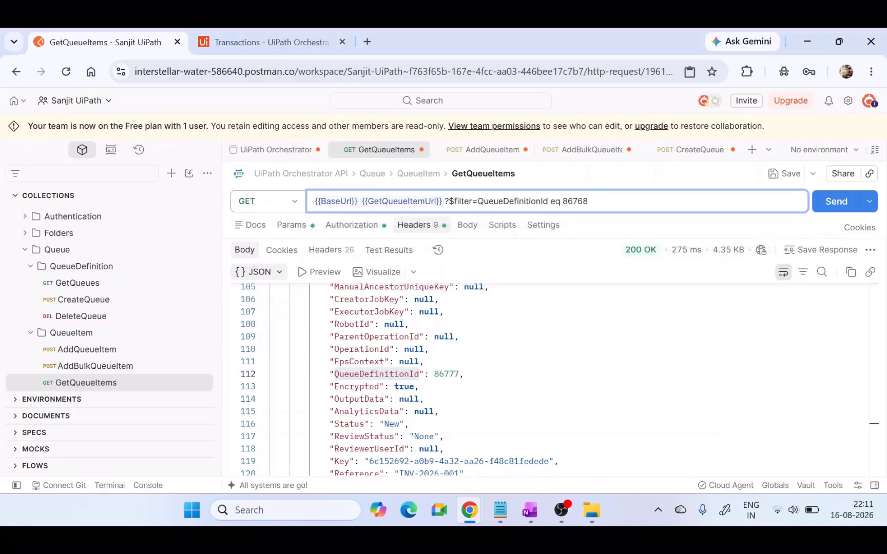
left_click_drag(434, 374, 460, 373)
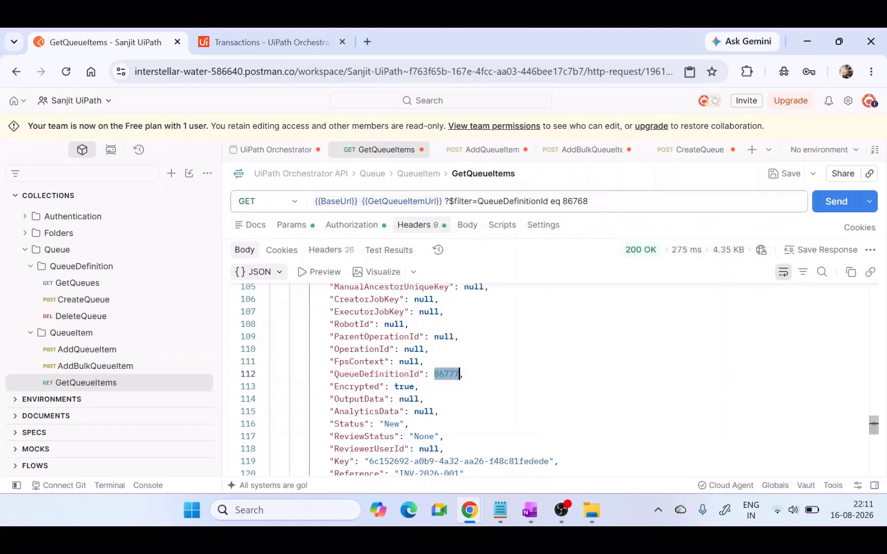
key("ctrl+c")
double_click(575, 201)
key("ctrl+v")
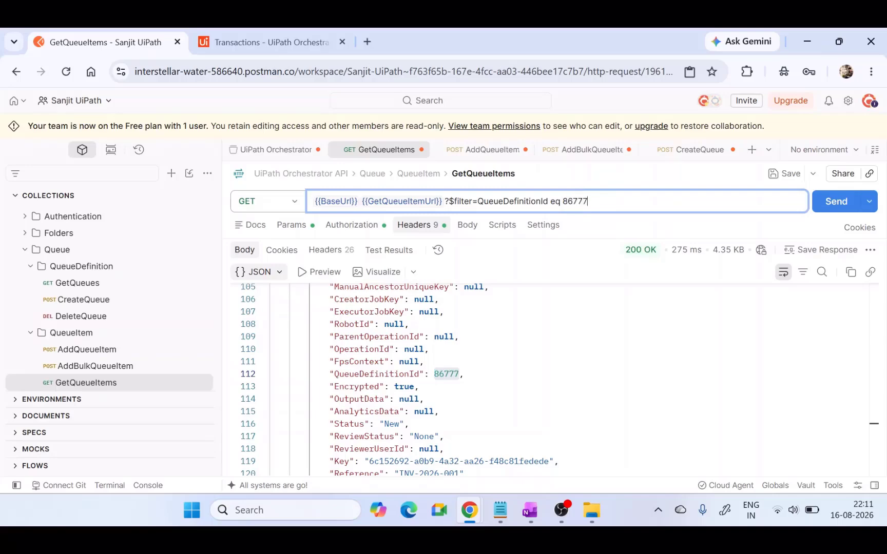
left_click(836, 202)
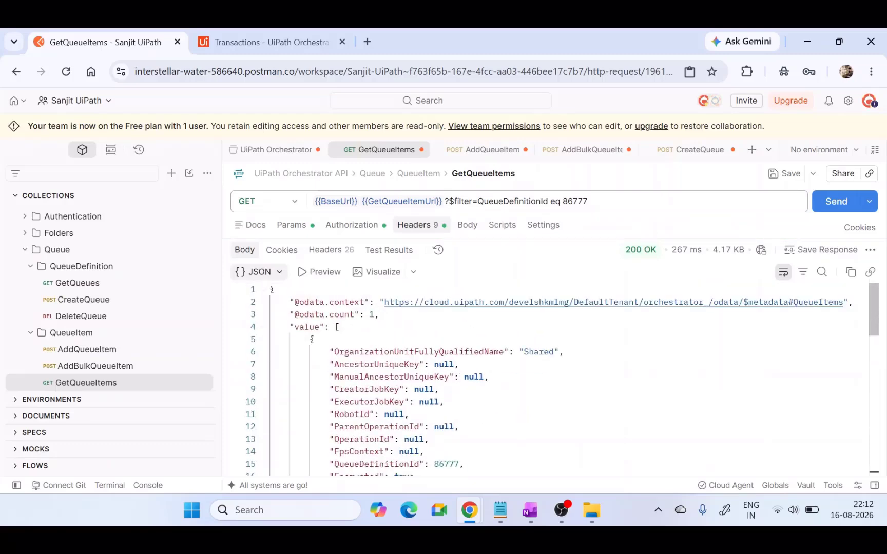
mouse_move(295, 314)
left_mouse_down()
mouse_move(359, 315)
mouse_move(294, 314)
left_mouse_up()
left_click_drag(588, 201, 568, 201)
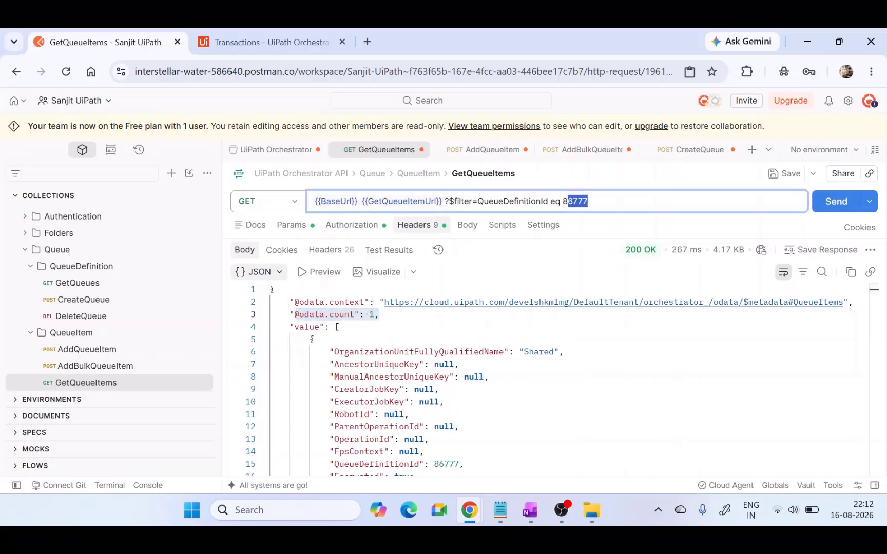
left_click(595, 202)
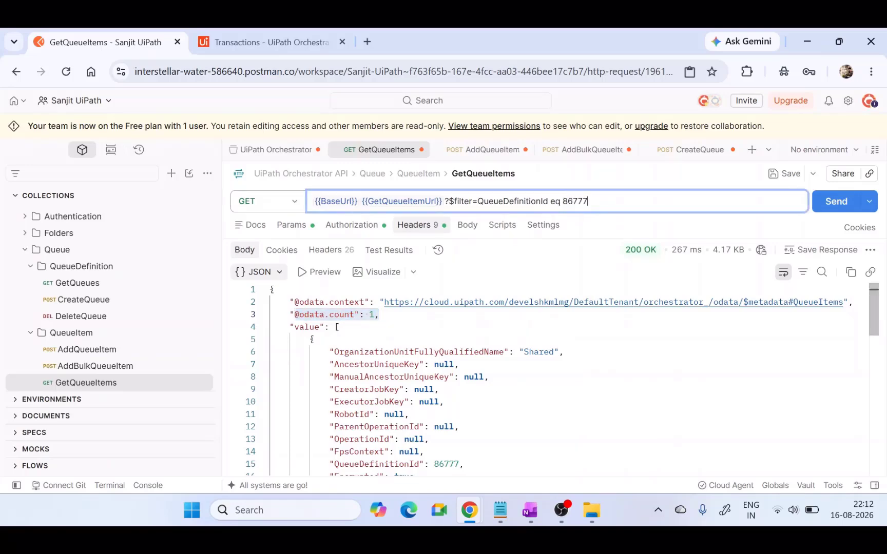
scroll(298, 342, "down", 3)
scroll(299, 342, "up", 3)
key("ctrl+shift+Left")
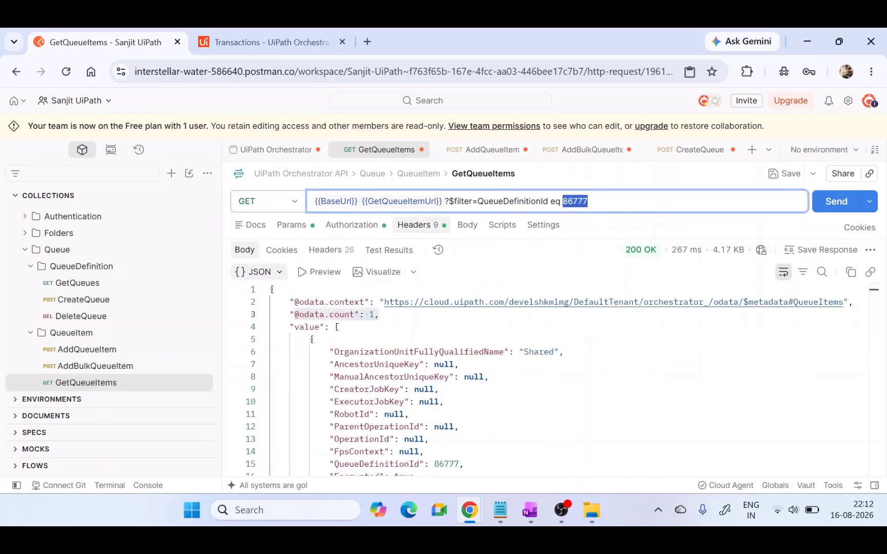
key("Right")
Switch to Orchestrator and view the transactions of AP_Queue in the Shared folder.
left_click(277, 43)
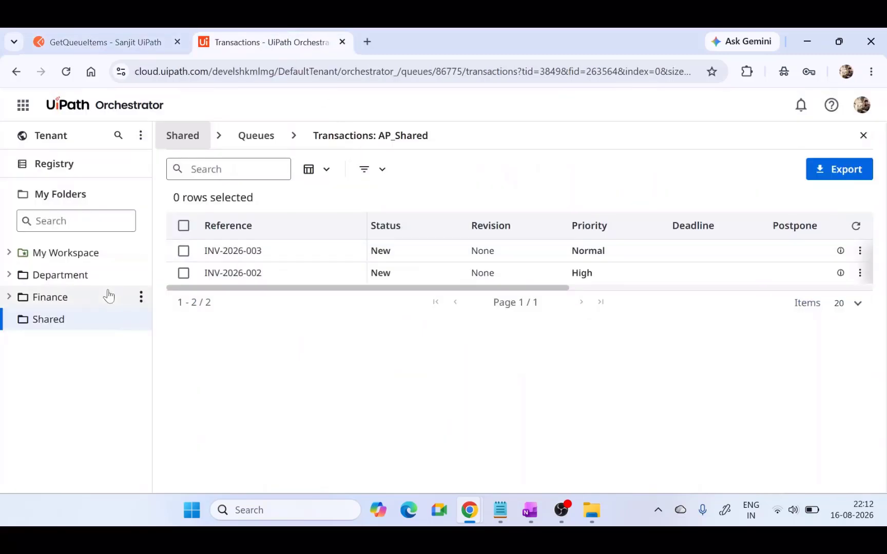
left_click(256, 137)
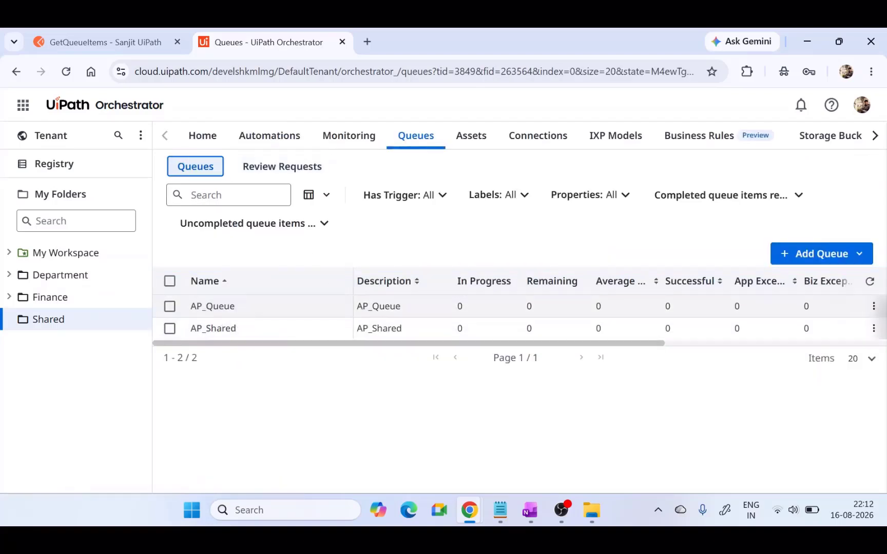
left_click_drag(213, 306, 236, 308)
left_click(874, 306)
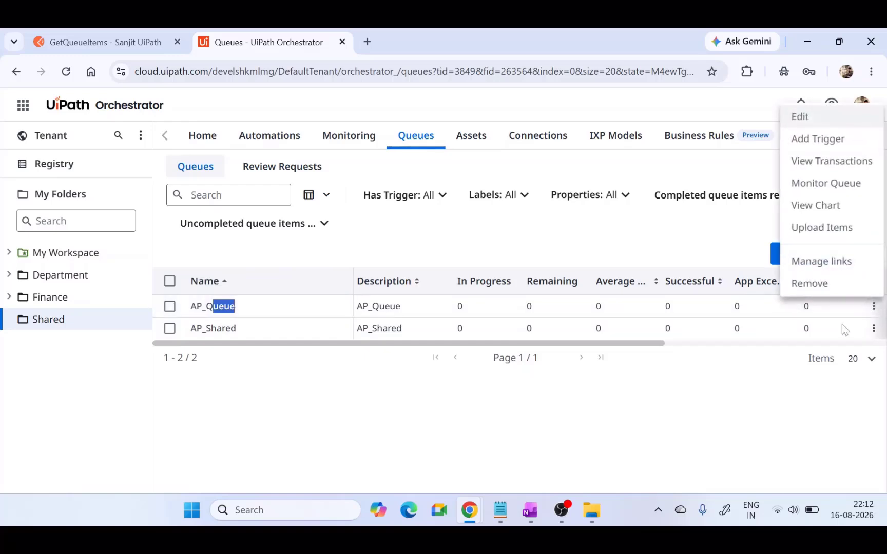
left_click(814, 166)
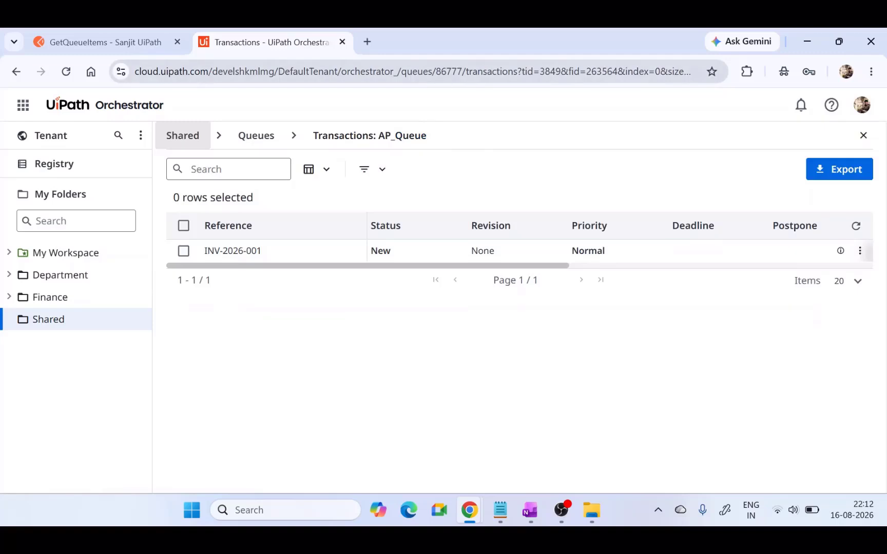
Compare the queue ID in AP_Queue's transactions URL in Orchestrator with the ID in the GetQueueItems filter in Postman.
left_click_drag(436, 71, 463, 72)
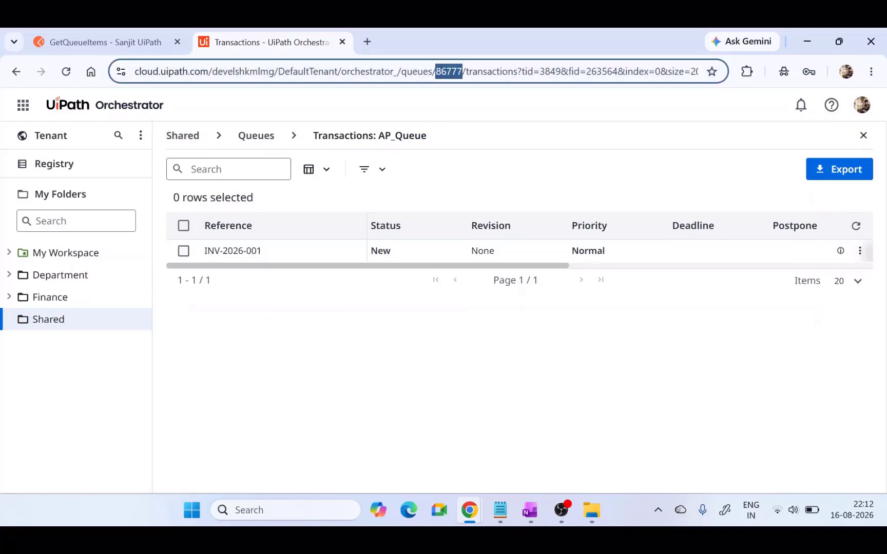
left_click(80, 35)
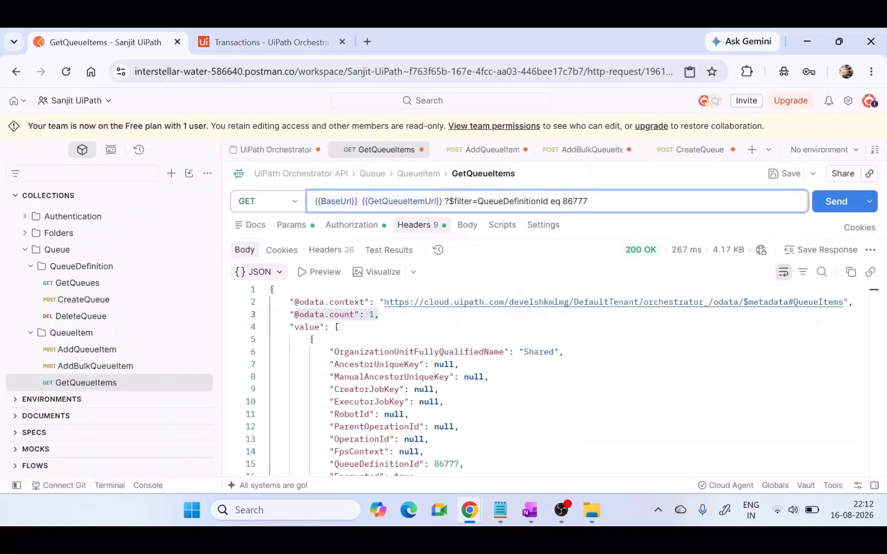
left_click_drag(562, 202, 588, 201)
left_click(267, 42)
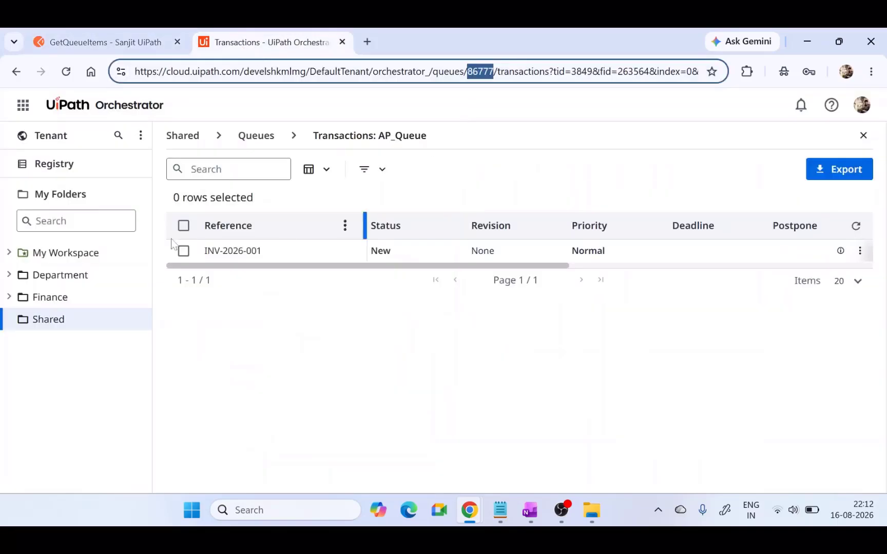
left_click_drag(446, 137, 382, 138)
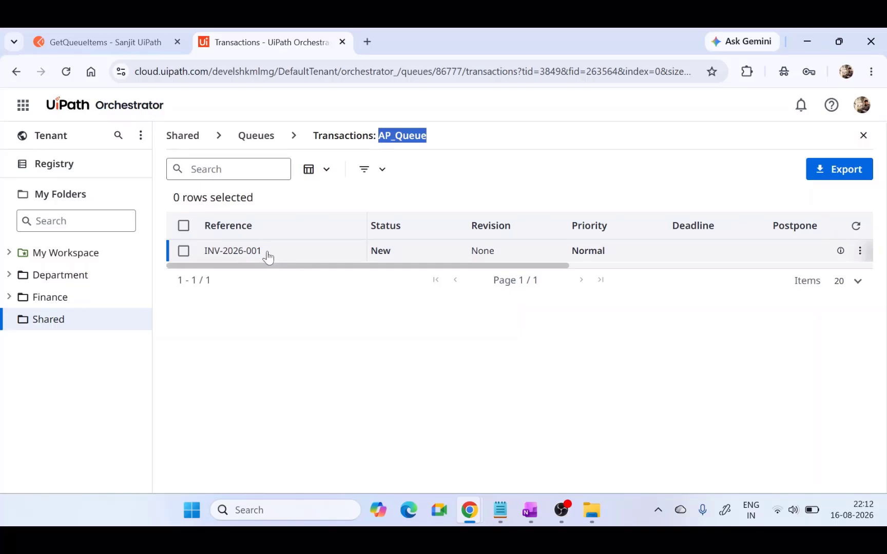
left_click(106, 41)
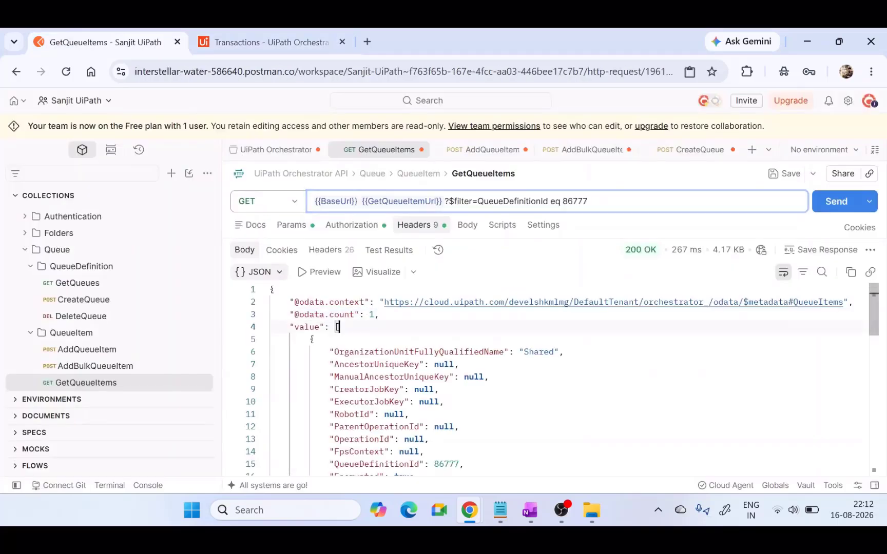
left_click(262, 42)
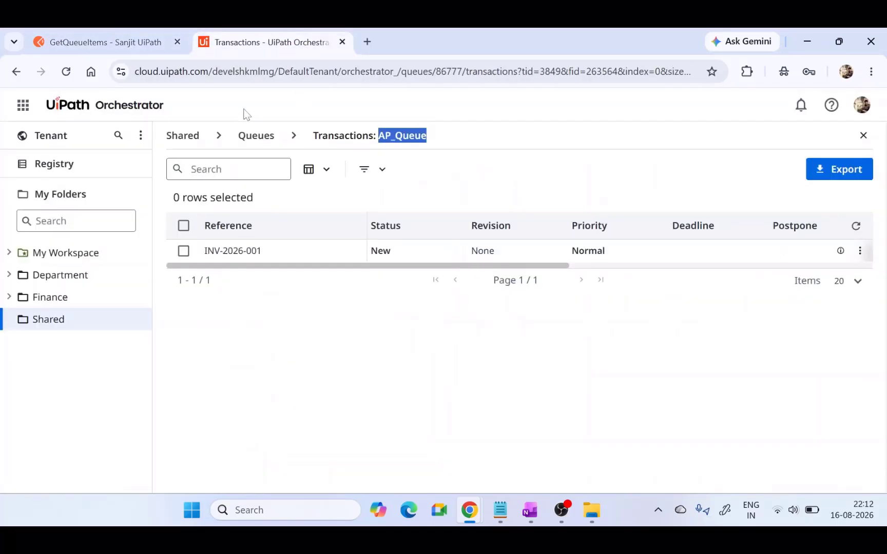
View the transactions of AP_Shared in Orchestrator and copy its queue ID, 86775, from the page URL.
left_click(259, 137)
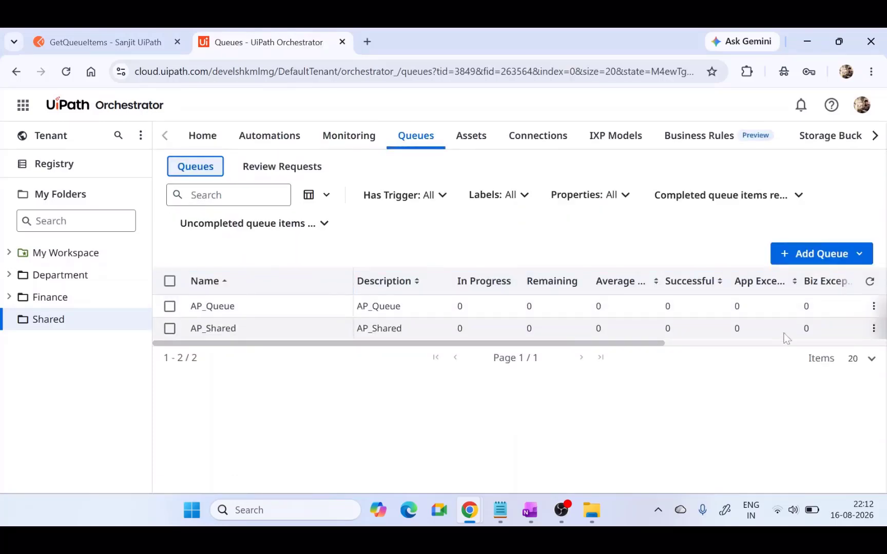
left_click(874, 328)
left_click(824, 184)
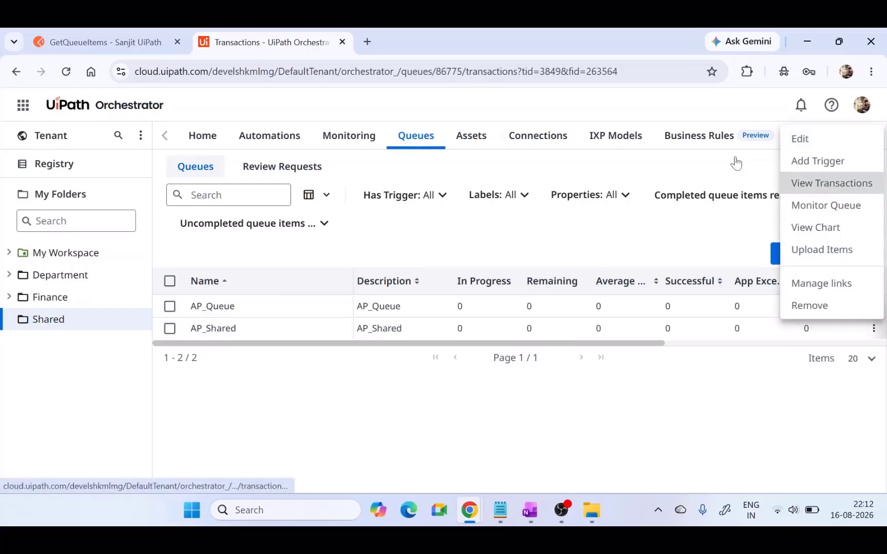
left_click(454, 71)
double_click(449, 71)
key("ctrl+c")
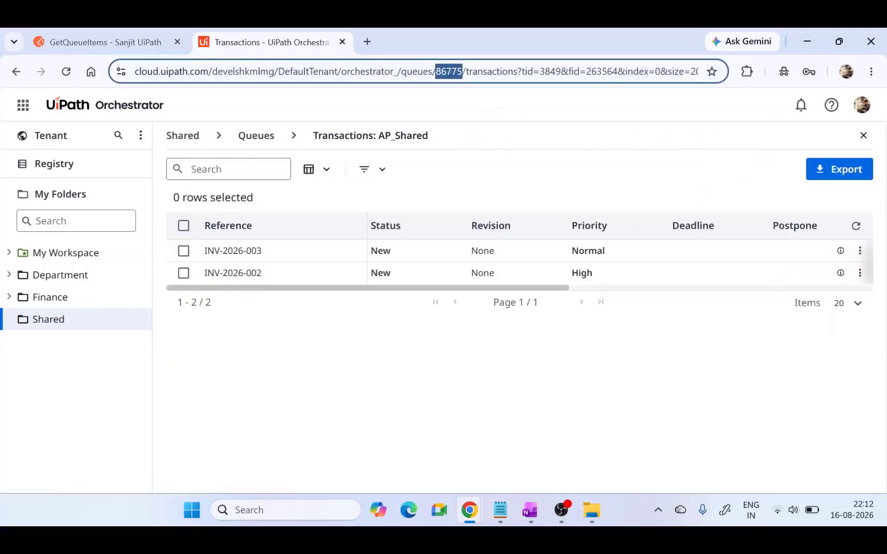
In Postman, replace the queue ID in the GetQueueItems filter with 86775.
left_click(132, 34)
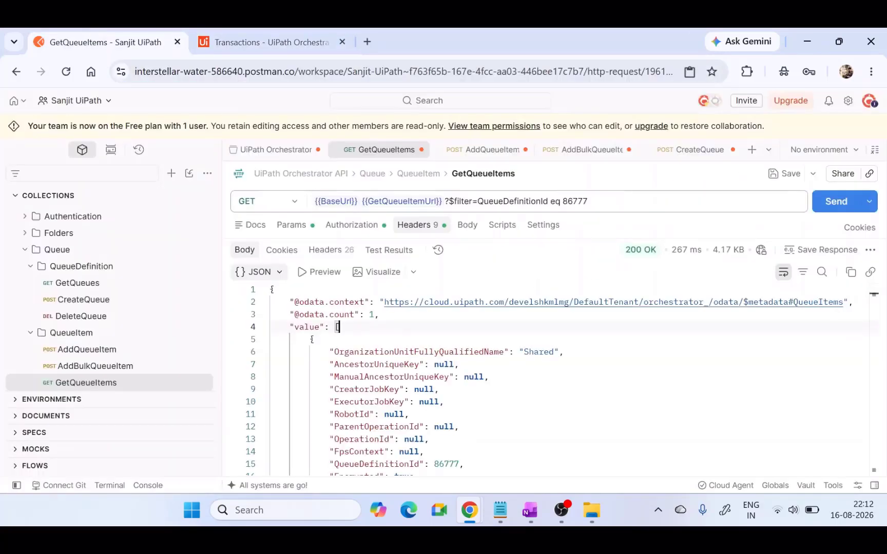
key("ctrl+a")
double_click(575, 202)
key("ctrl+v")
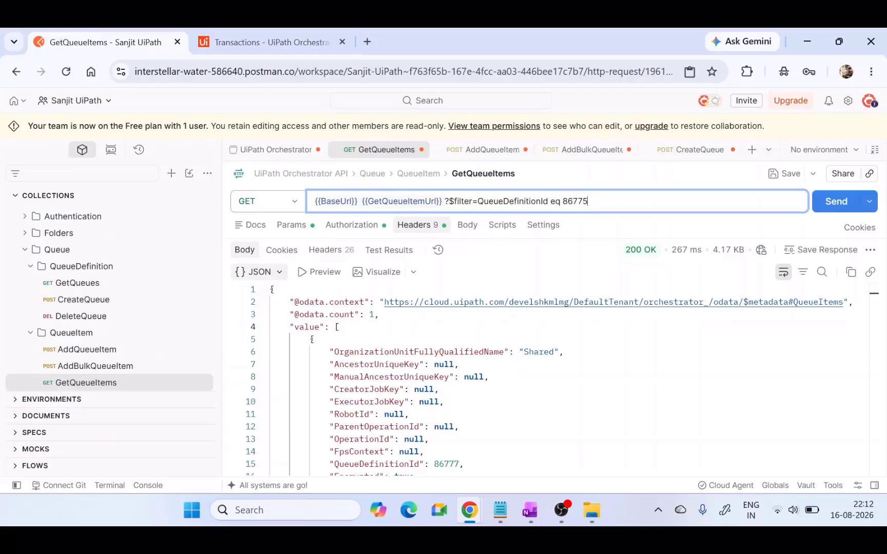
left_click(818, 205)
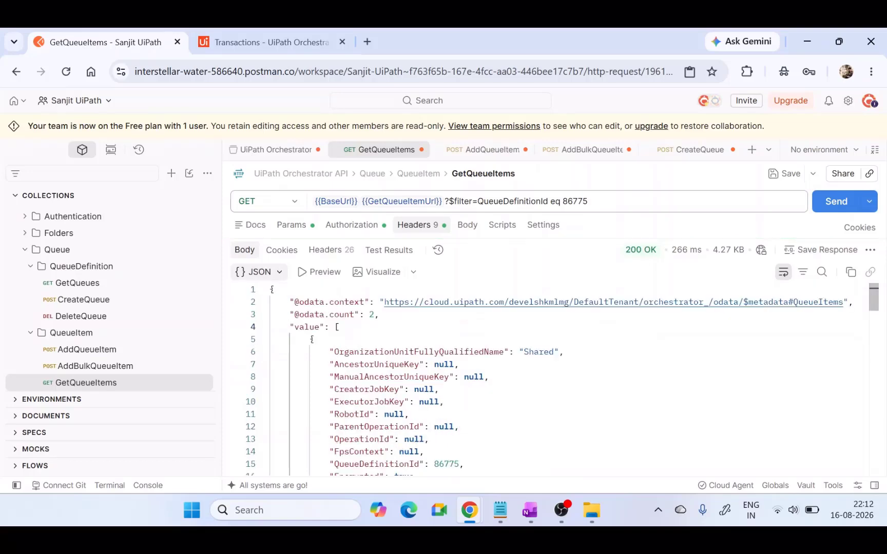
left_click_drag(290, 315, 379, 315)
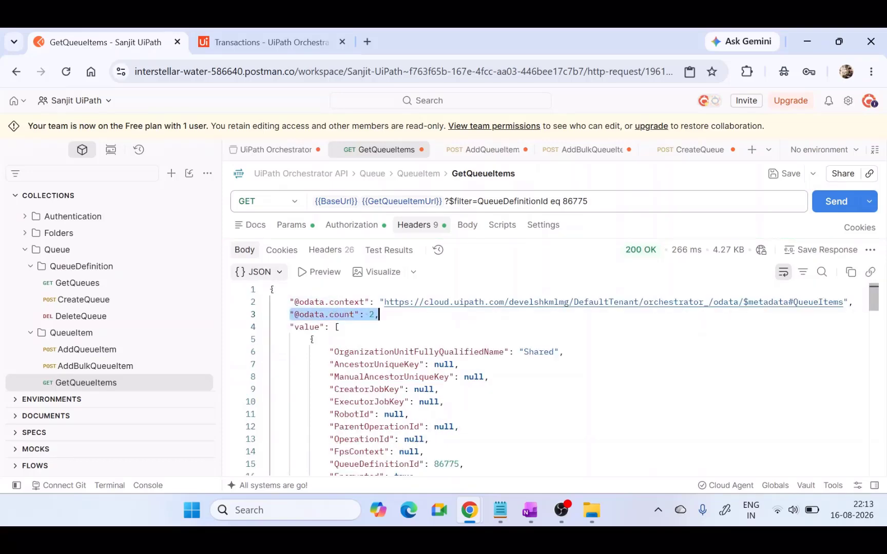
left_click(380, 315)
scroll(379, 314, "down", 3)
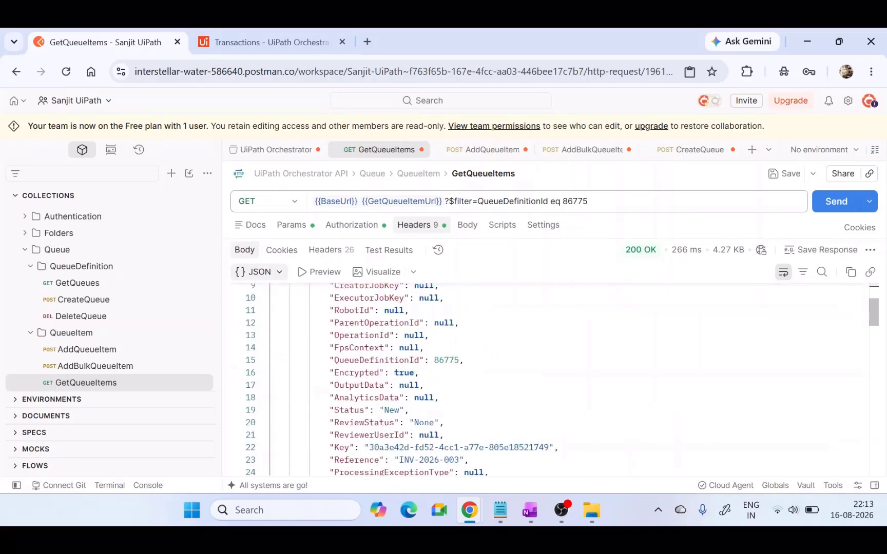
scroll(379, 315, "down", 5)
scroll(379, 315, "down", 14)
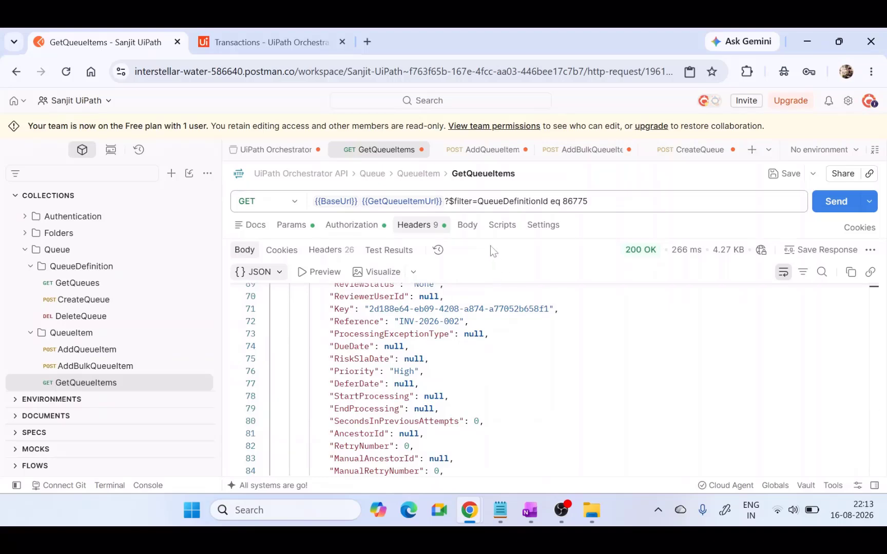
Find the Id of the INV-2026-002 item near the end of the GetQueueItems response and highlight its value.
scroll(159, 338, "down", 1)
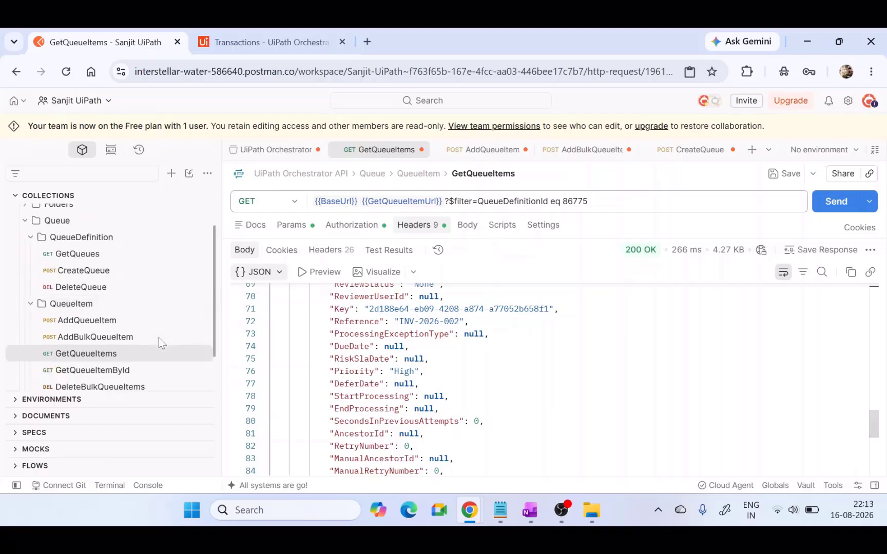
scroll(159, 337, "down", 1)
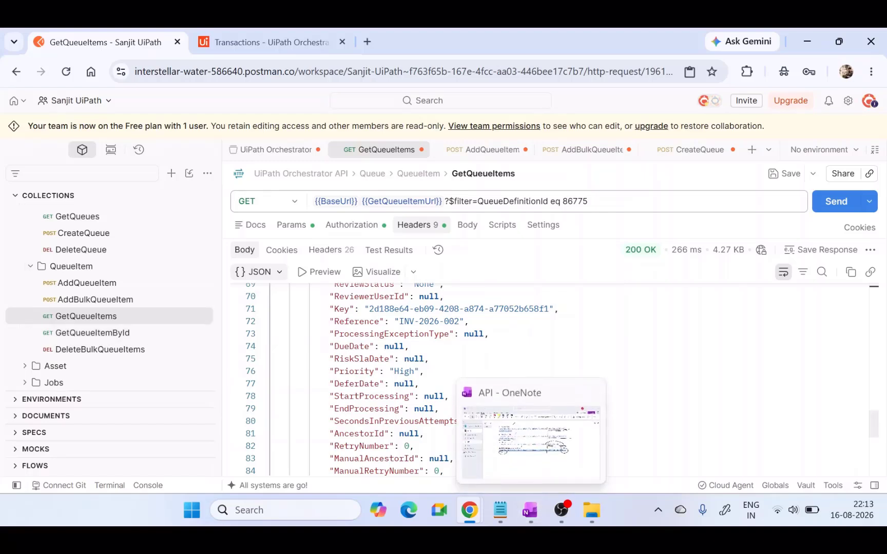
scroll(452, 380, "down", 2)
scroll(451, 380, "down", 3)
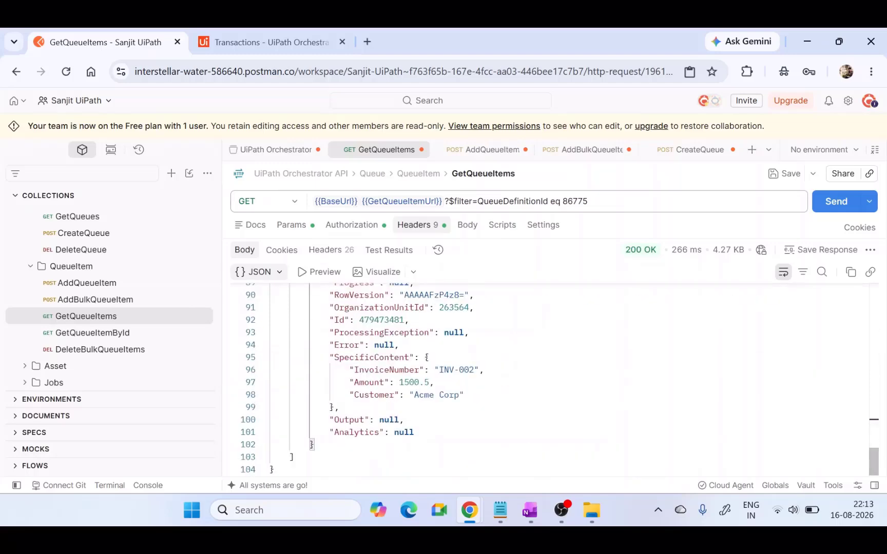
scroll(549, 380, "up", 1)
double_click(390, 354)
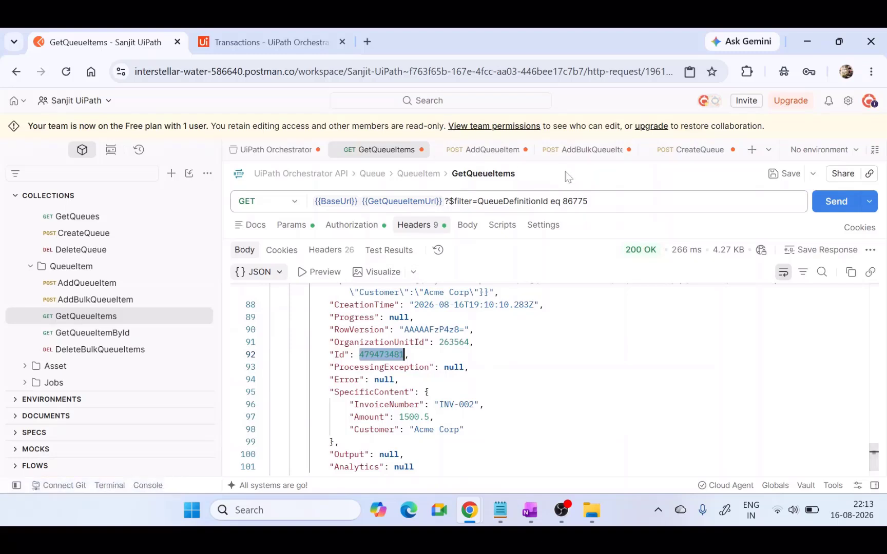
Close the open AddQueueItem, AddBulkQueueItem and CreateQueue requests, saving the changes to AddBulkQueueItem.
left_click(525, 150)
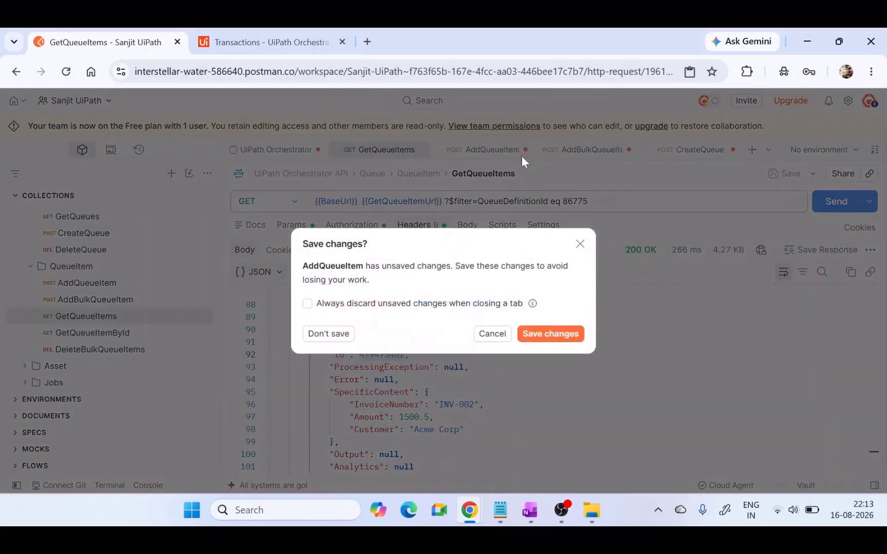
key("Escape")
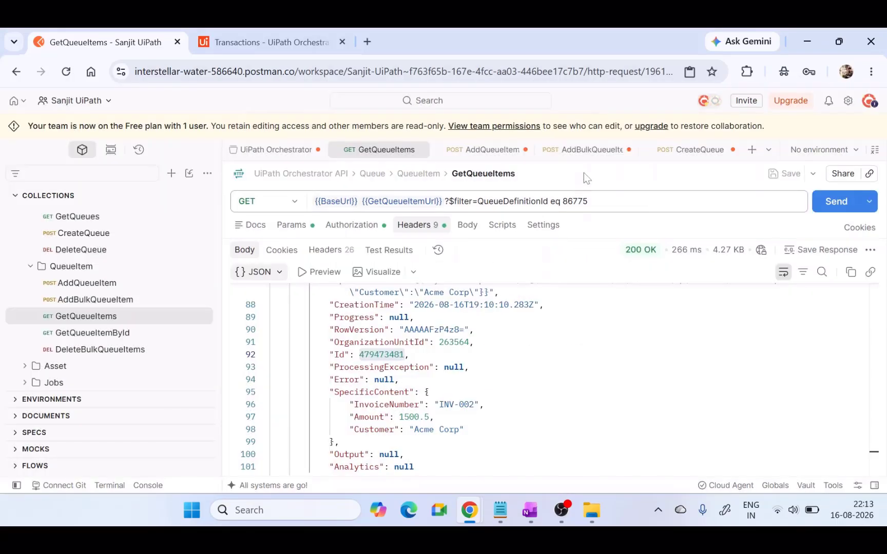
left_click(571, 149)
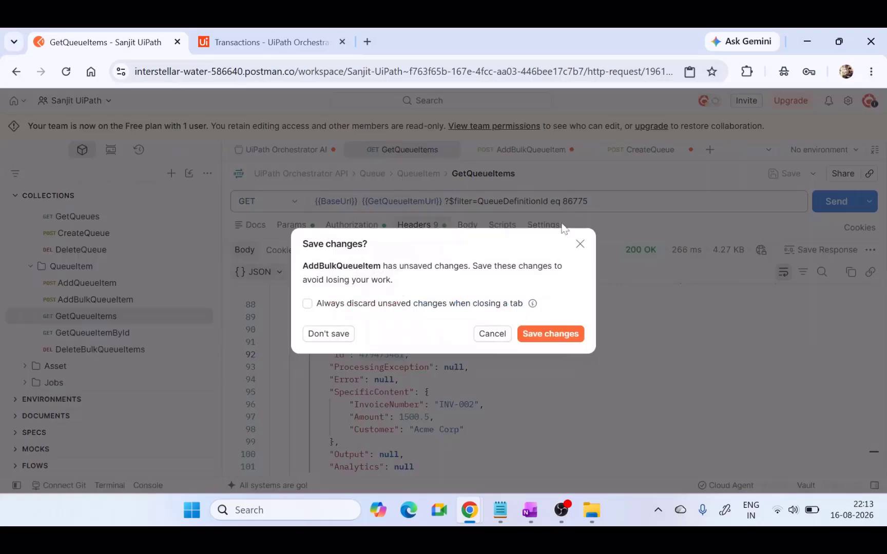
left_click(552, 340)
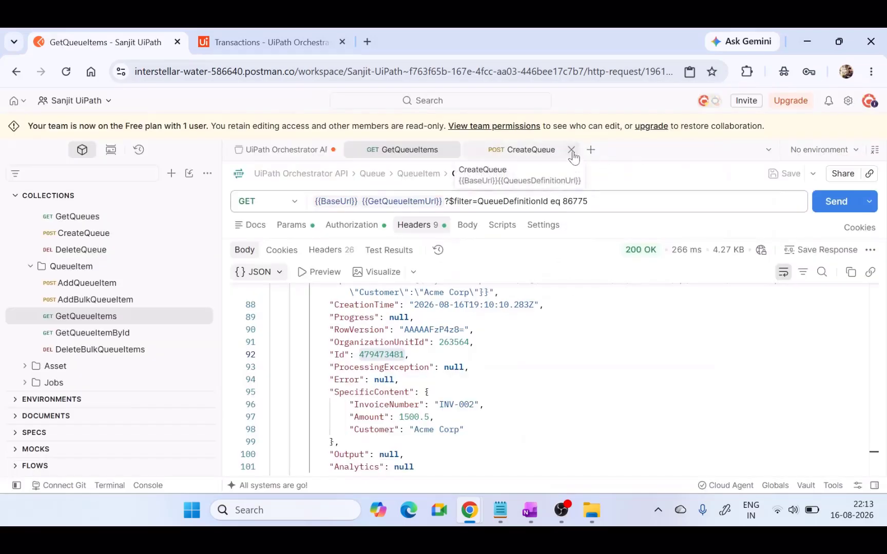
left_click(571, 149)
key("Escape")
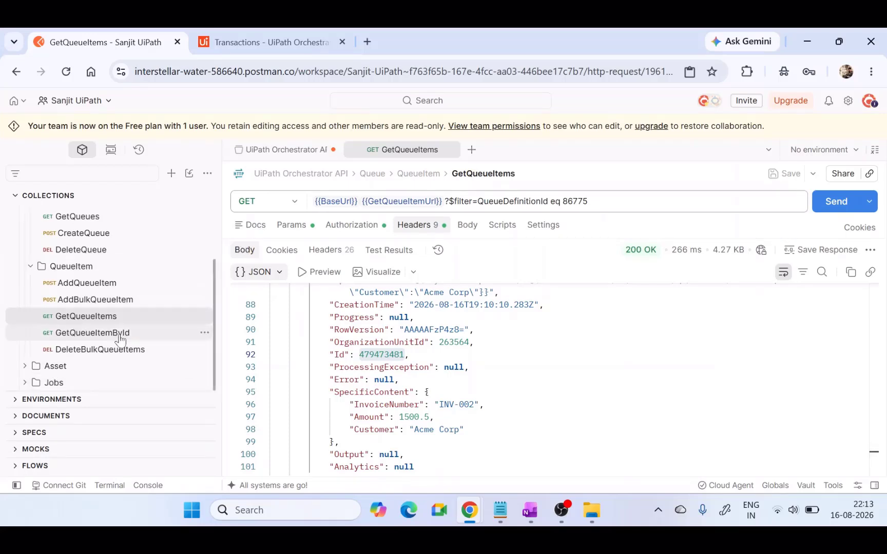
Open the GetQueueItemById request and replace the item ID in its URL with 479473481, copied from the GetQueueItems response.
left_click(85, 333)
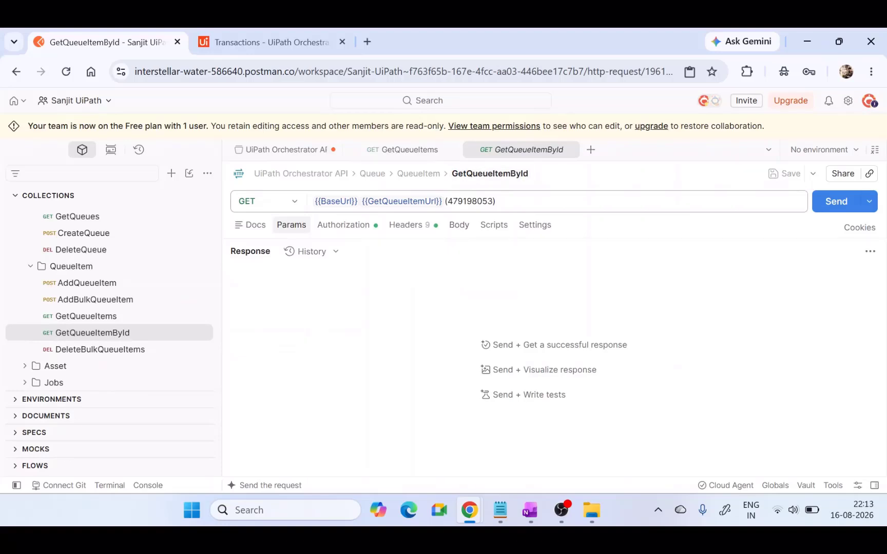
left_click(414, 152)
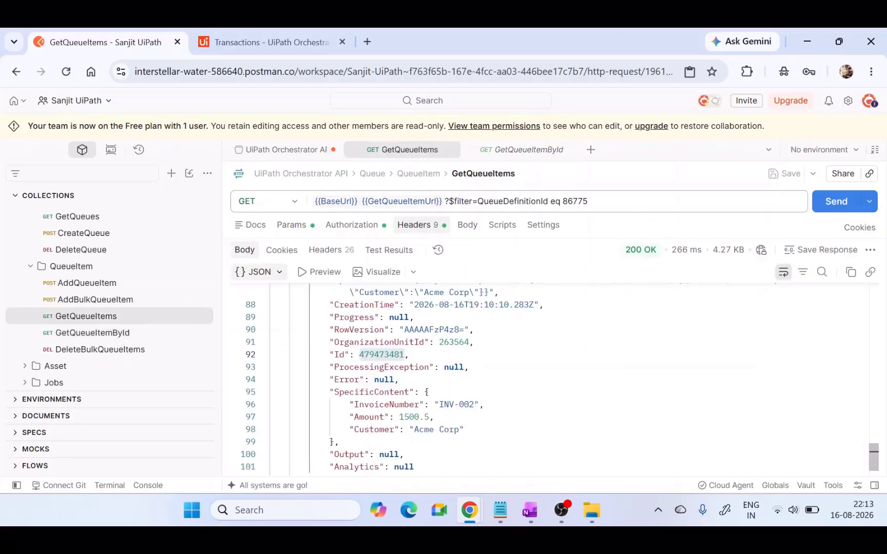
right_click(376, 354)
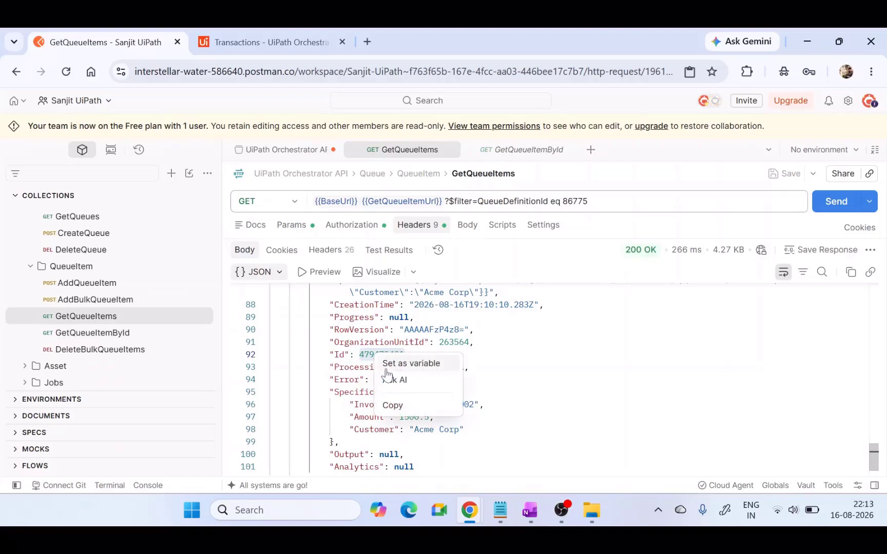
left_click(393, 405)
left_click(521, 150)
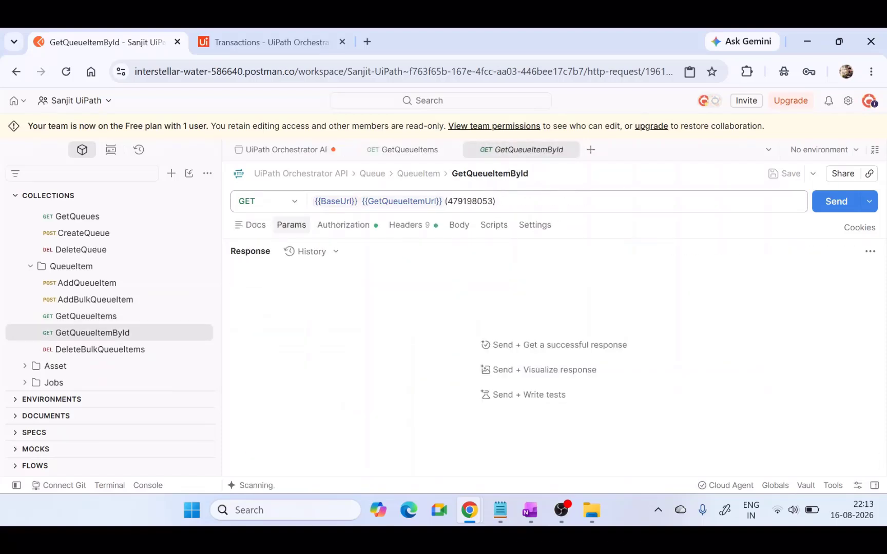
double_click(470, 201)
key("ctrl+v")
left_click(475, 263)
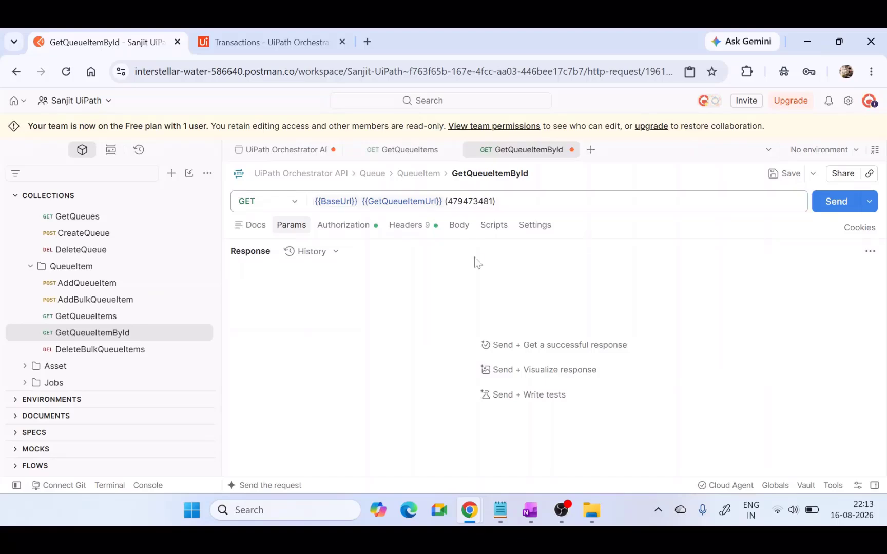
Set GetQueueItemById's X-UIPATH-OrganizationUnitId header to 263564, taking the folder ID from AP_Shared's transactions URL in Orchestrator.
left_click(407, 226)
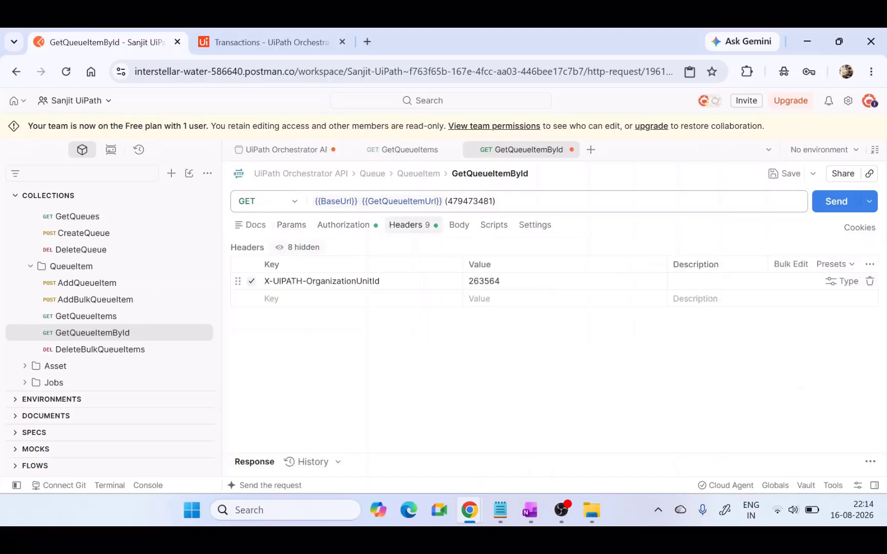
left_click(484, 282)
double_click(484, 282)
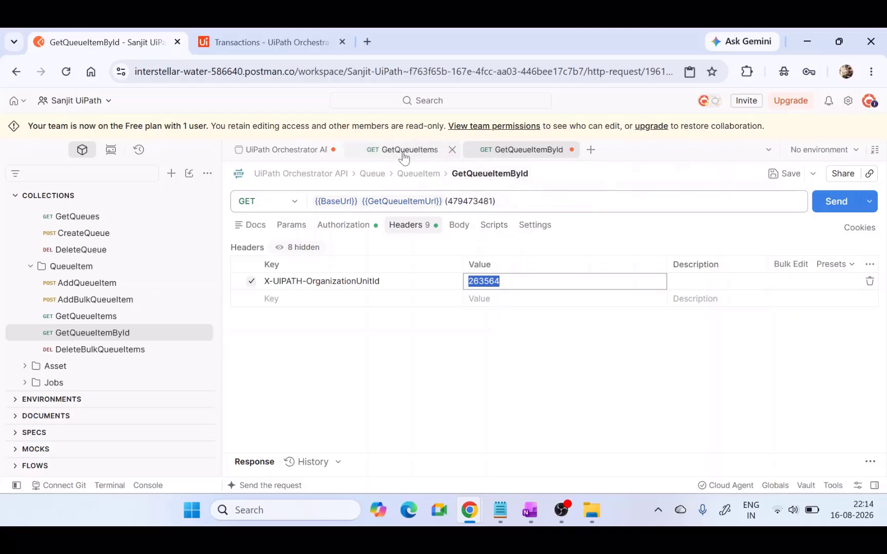
left_click(282, 51)
left_click_drag(616, 72, 650, 72)
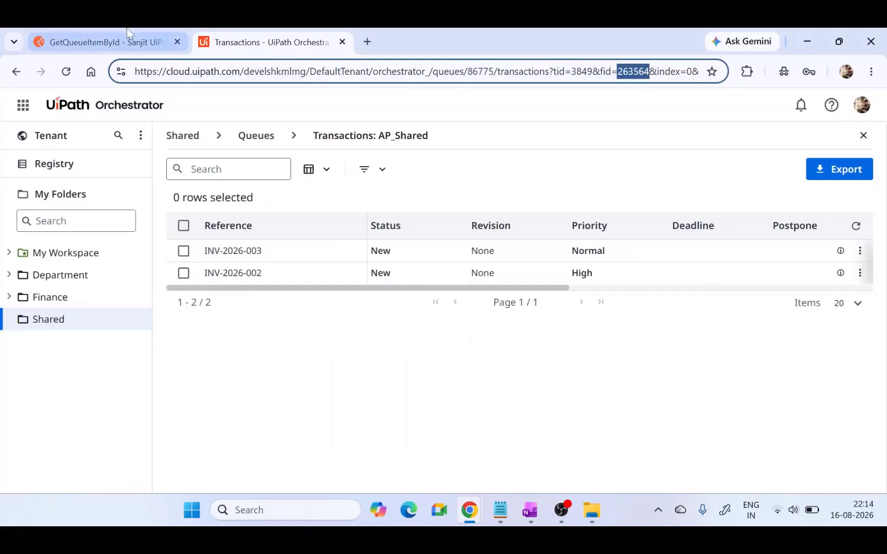
left_click(118, 41)
left_click(513, 281)
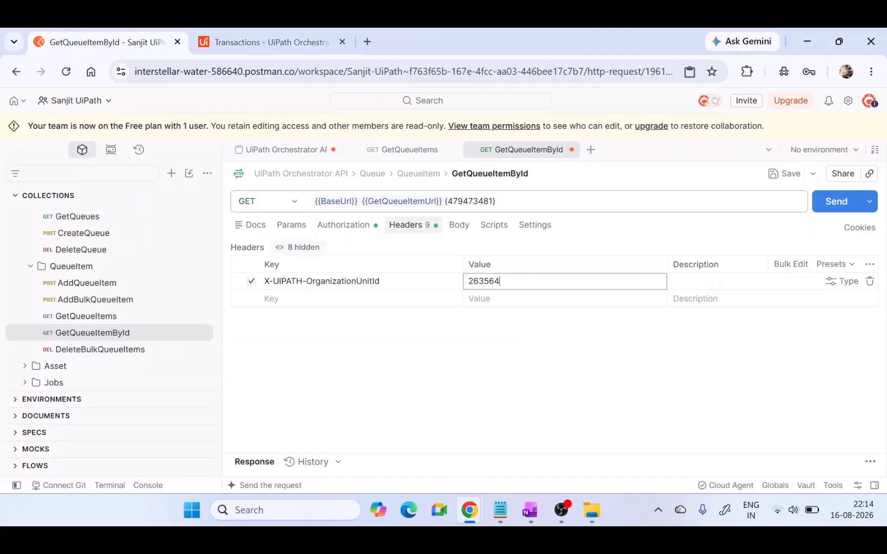
key("ctrl+a")
key("ctrl+v")
left_click(488, 378)
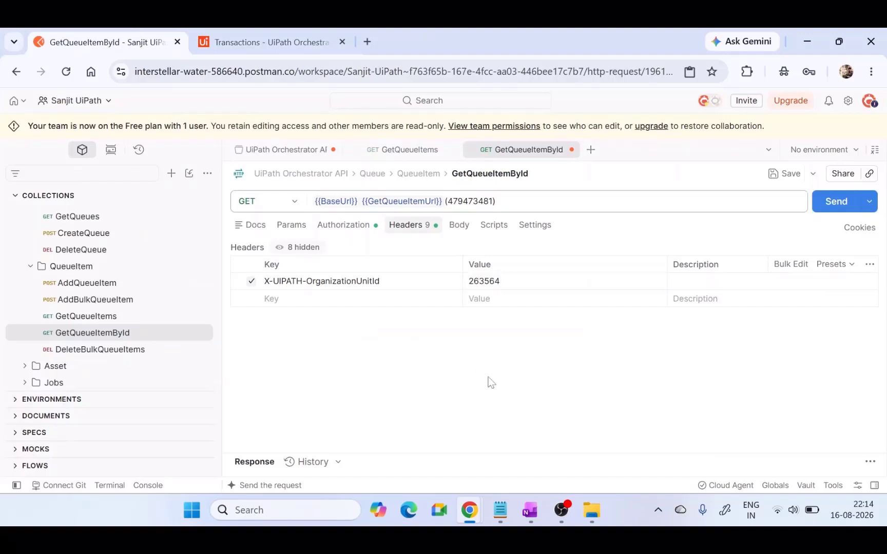
Send the GetQueueItemById request and examine the returned item's QueueDefinitionId, Id and SpecificContent.
left_click(827, 208)
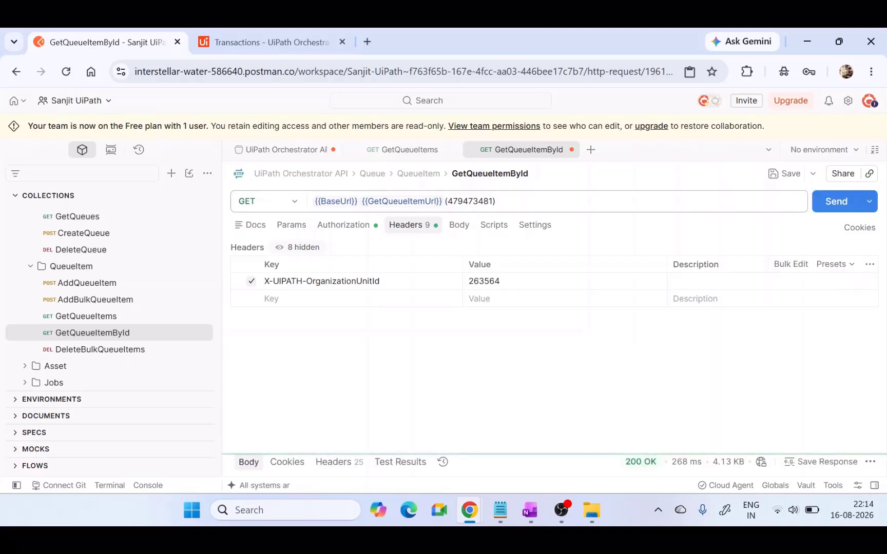
left_click(639, 463)
scroll(544, 380, "down", 3)
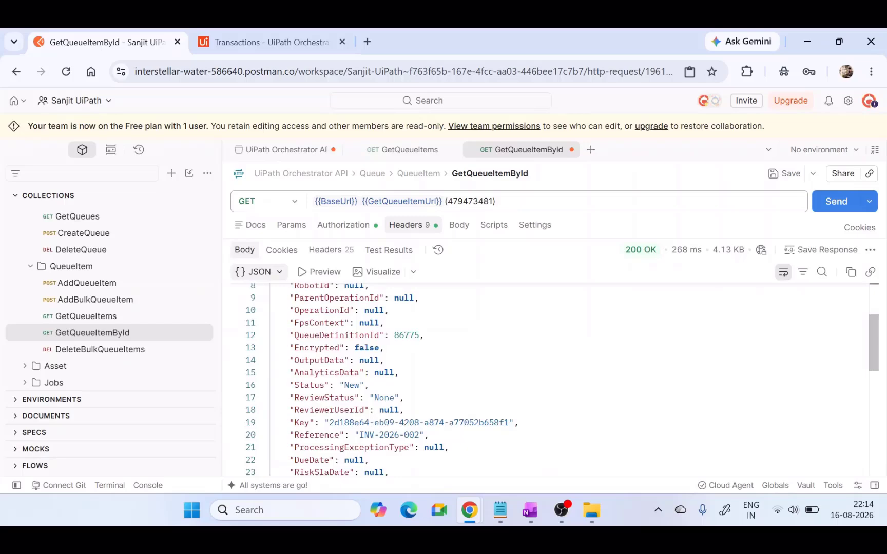
scroll(545, 380, "up", 1)
double_click(398, 370)
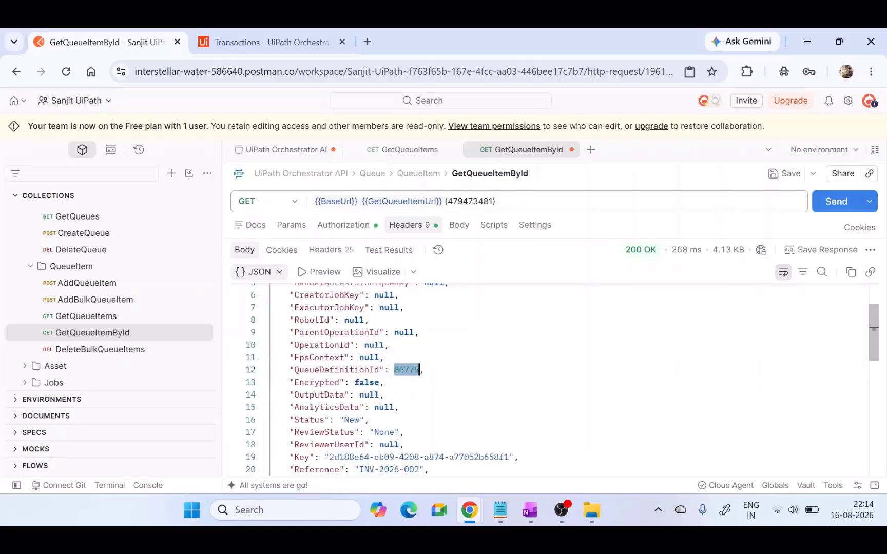
scroll(420, 370, "down", 9)
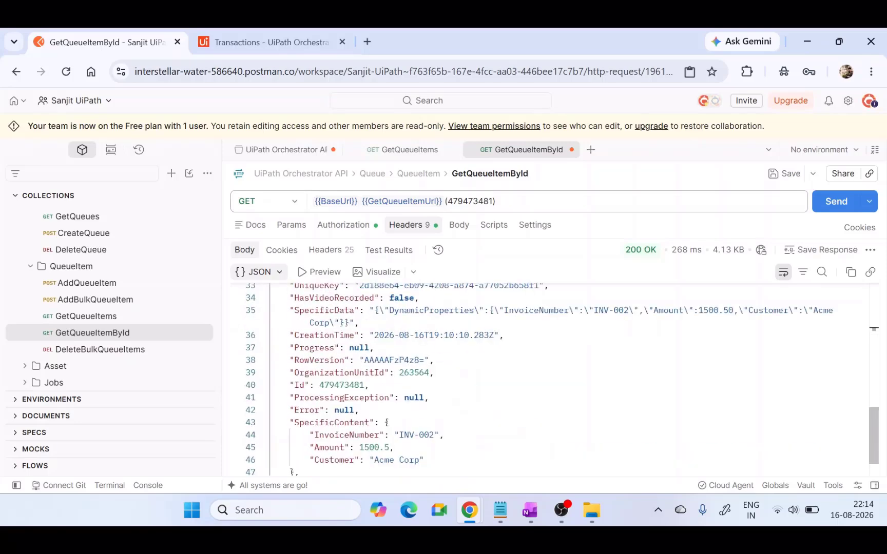
scroll(420, 370, "down", 1)
Switch to Orchestrator, refresh AP_Shared's transactions and return to the Shared folder's queue list.
left_click(231, 43)
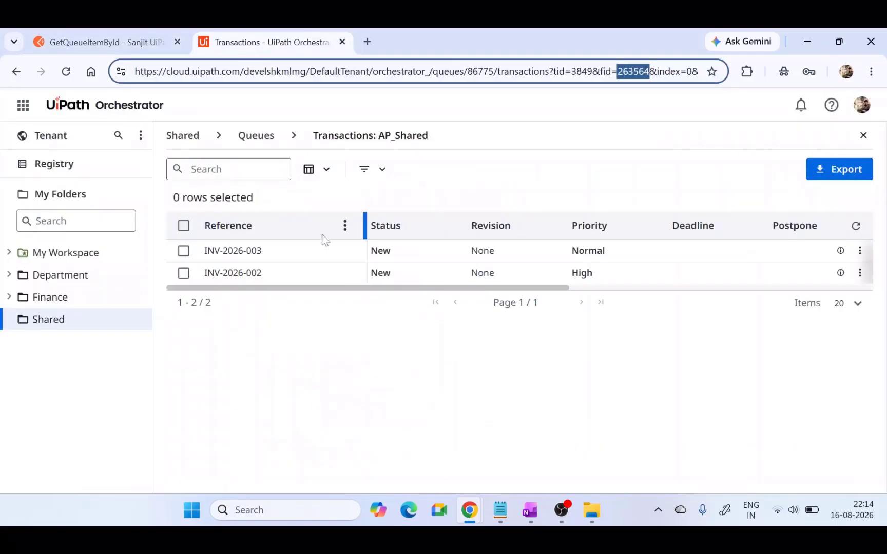
left_click(856, 226)
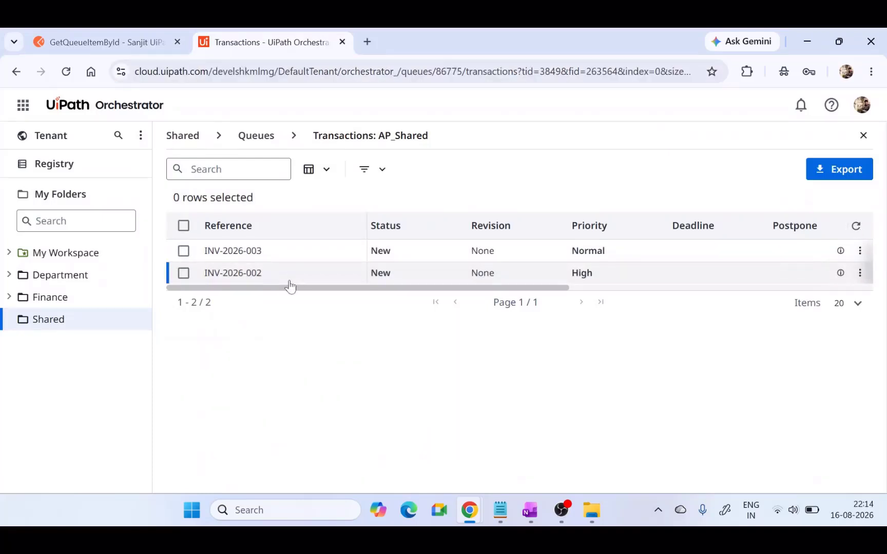
left_click(256, 137)
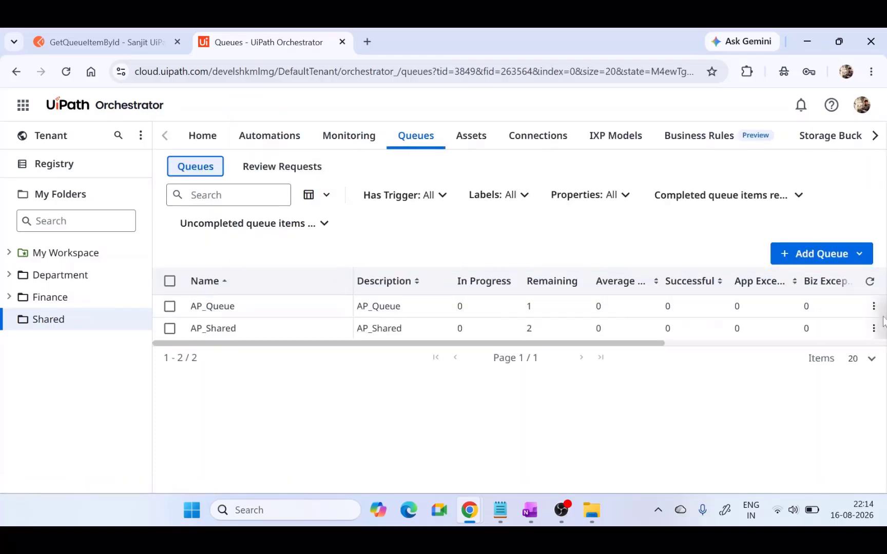
Return to Postman and examine the item ID in GetQueueItemById's URL and the item's details in the response.
left_click(873, 306)
left_click(575, 406)
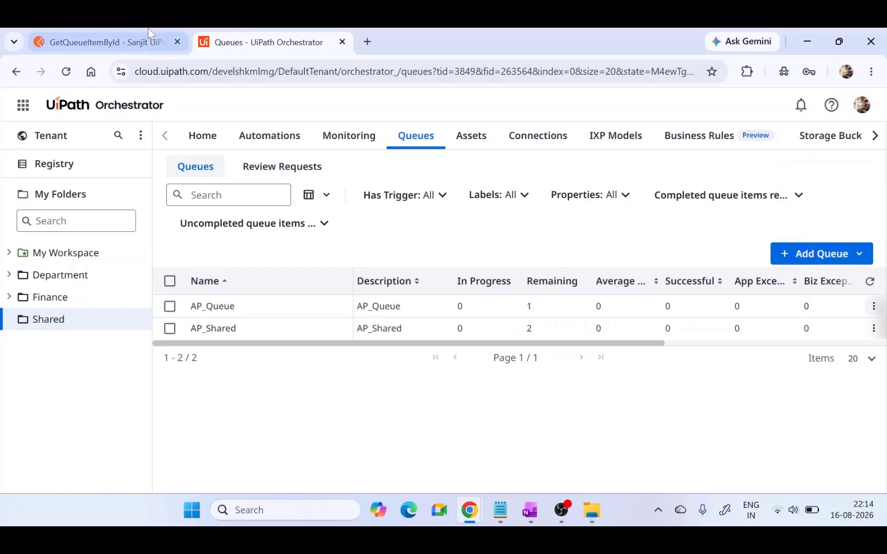
left_click(103, 42)
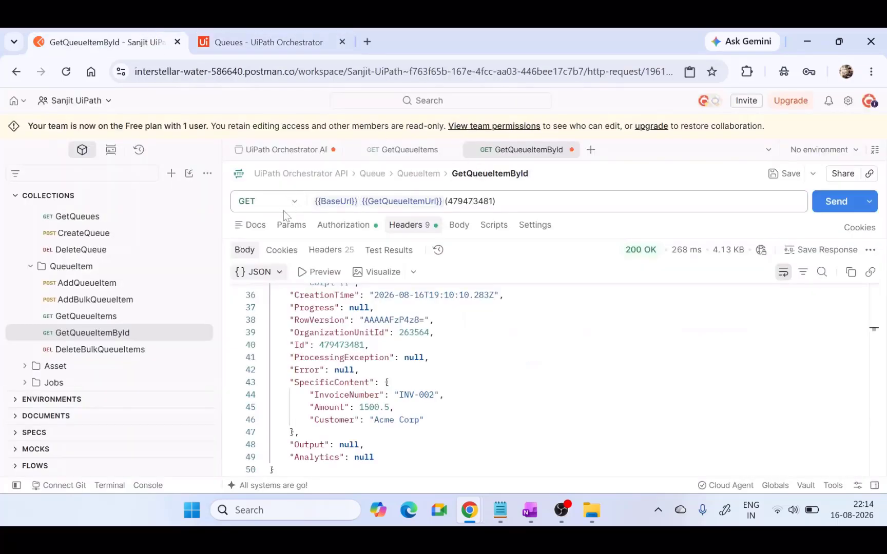
scroll(360, 334, "up", 5)
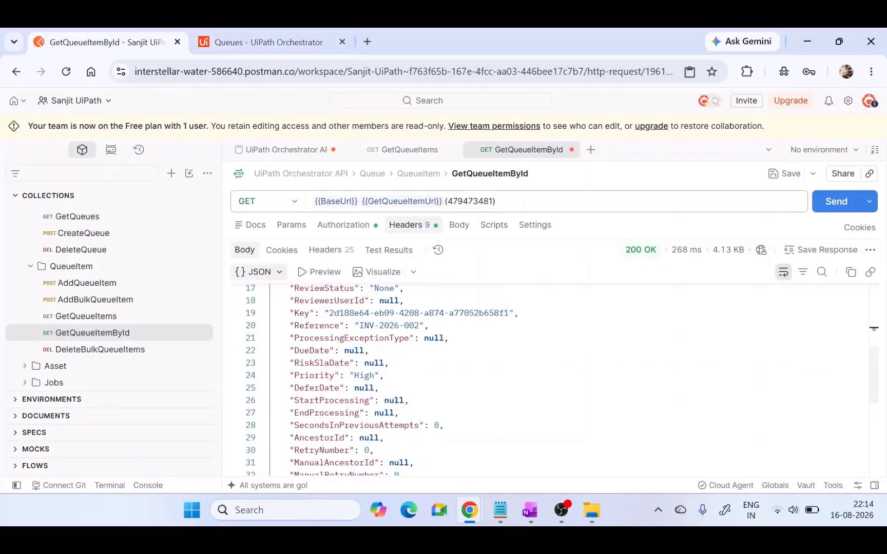
mouse_move(447, 201)
left_mouse_down()
mouse_move(492, 201)
mouse_move(359, 201)
mouse_move(445, 202)
left_mouse_up()
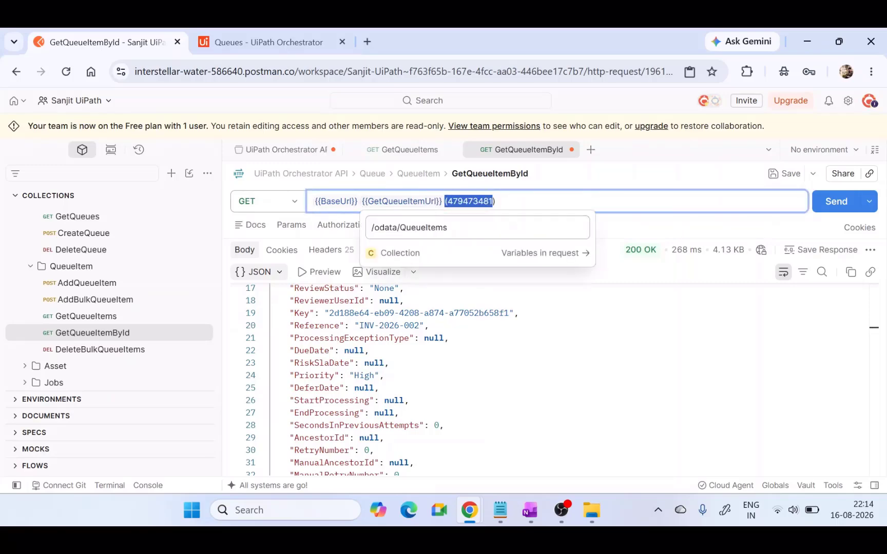
scroll(549, 380, "down", 5)
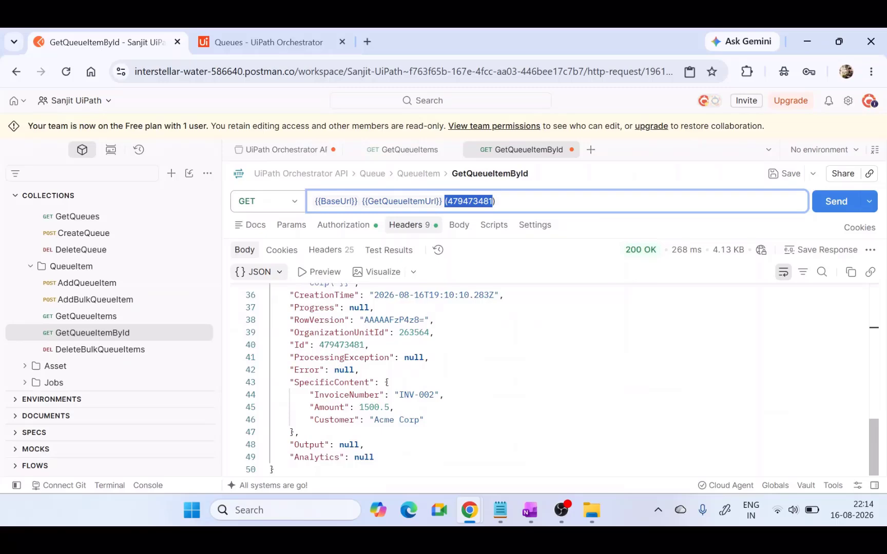
scroll(550, 380, "up", 1)
scroll(549, 379, "up", 8)
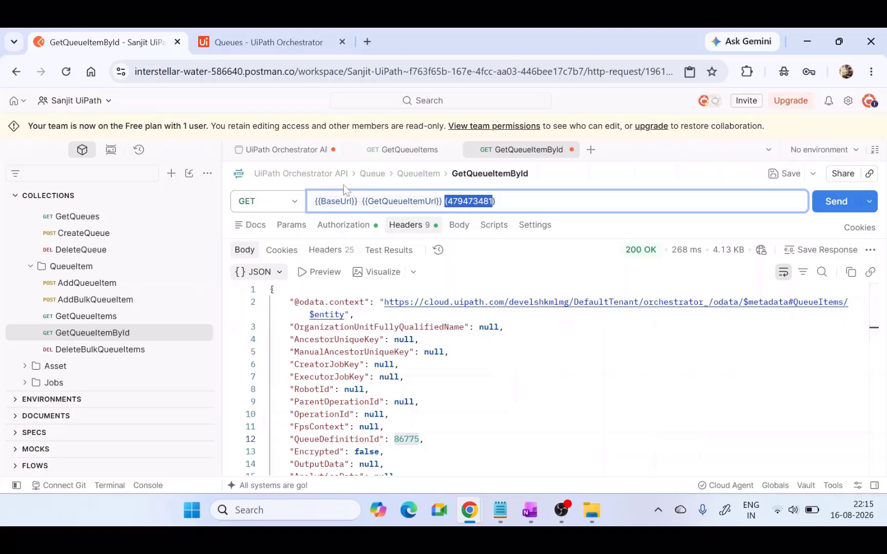
Open the DeleteBulkQueueItems request and replace the item ID in its URL with 479473481, copied from GetQueueItemById.
left_click(112, 355)
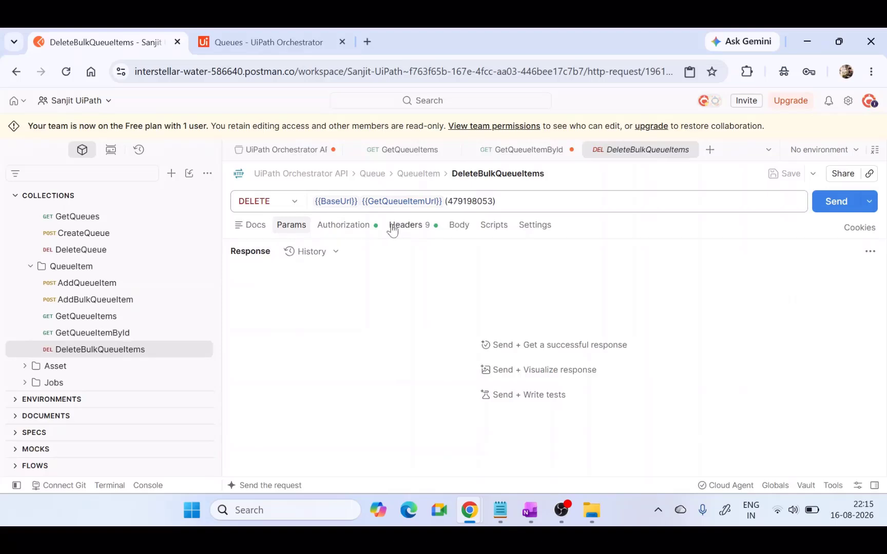
left_click(520, 154)
left_click(495, 201)
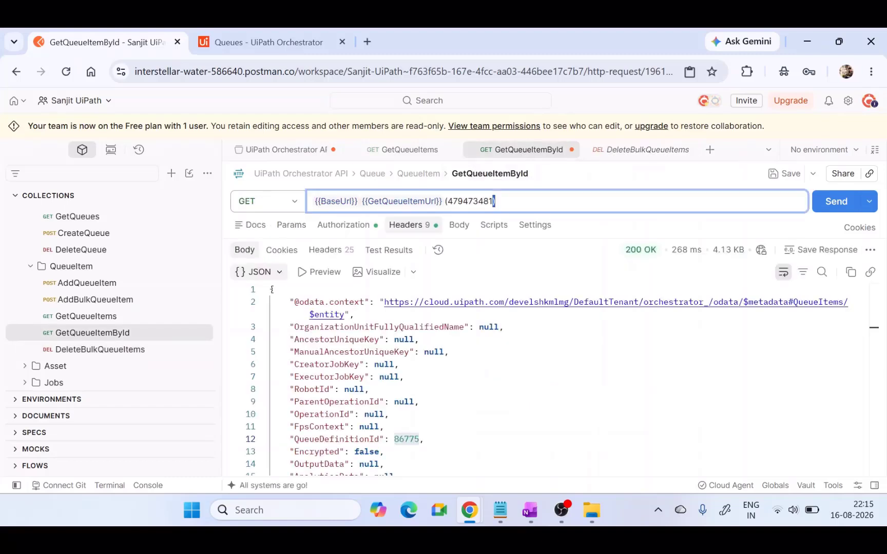
left_click_drag(494, 201, 445, 201)
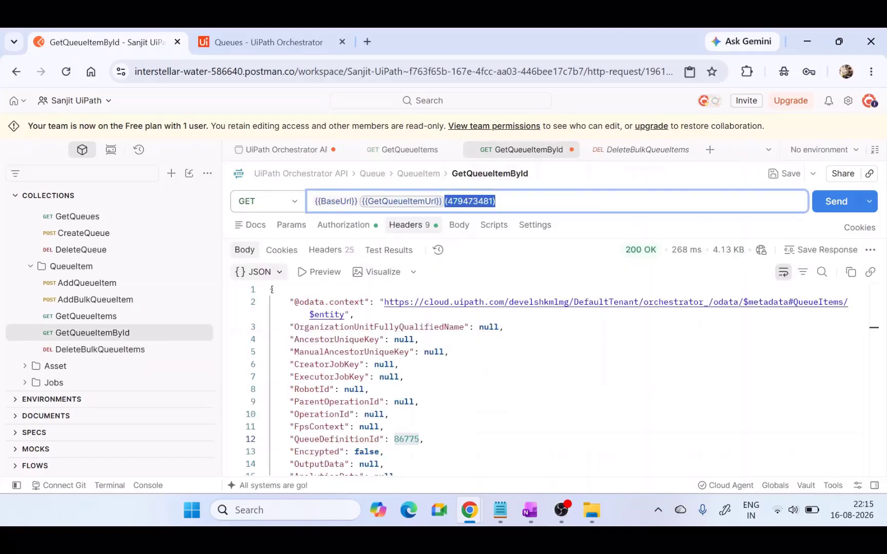
left_click(640, 149)
left_click_drag(494, 201, 444, 201)
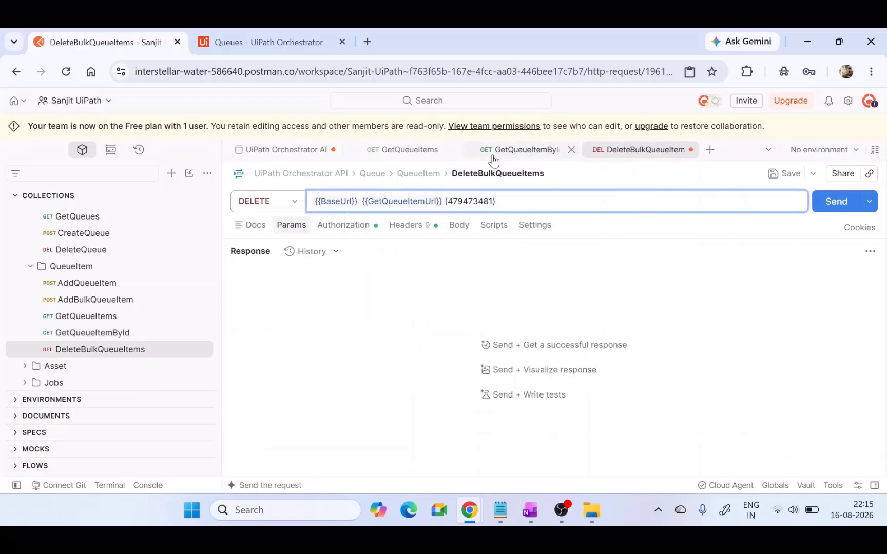
Set DeleteBulkQueueItems' X-UIPATH-OrganizationUnitId header to 263564, copied from GetQueueItemById's headers.
left_click(494, 150)
left_click(411, 226)
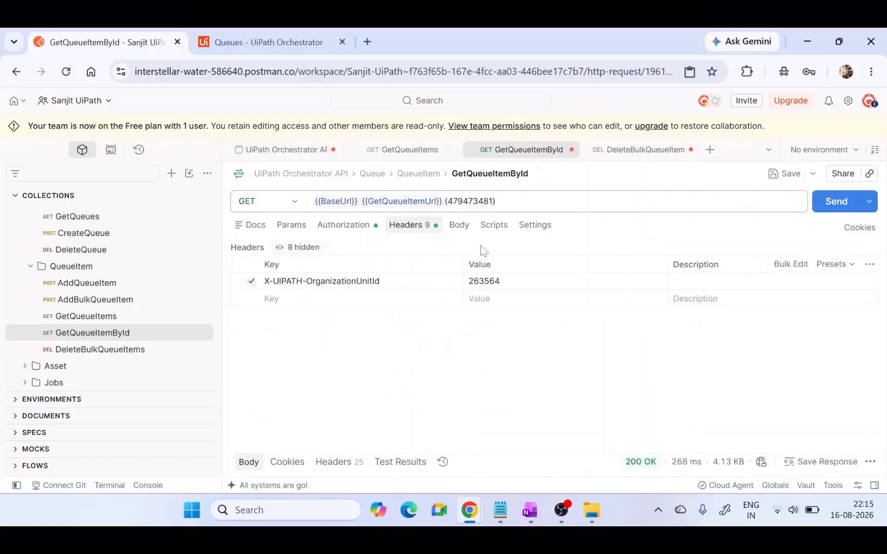
double_click(483, 281)
key("ctrl+c")
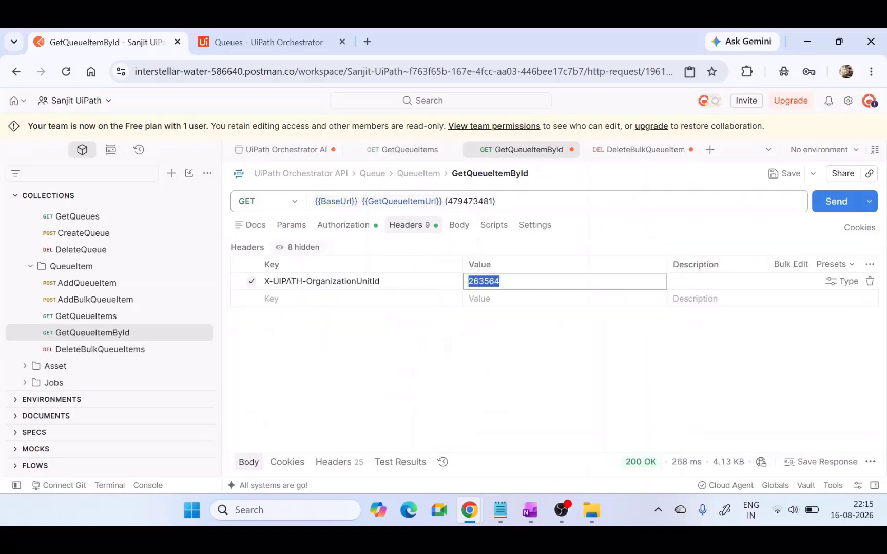
left_click(632, 149)
left_click(437, 227)
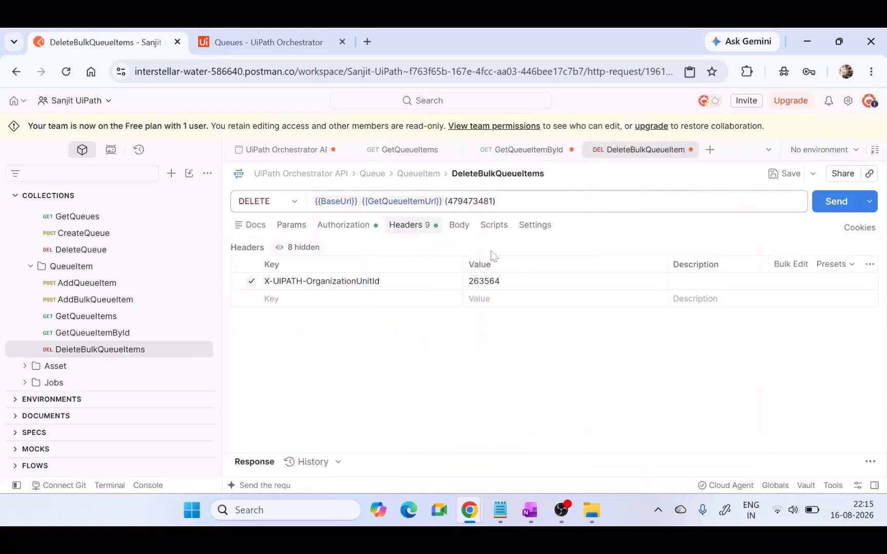
double_click(483, 281)
key("ctrl+v")
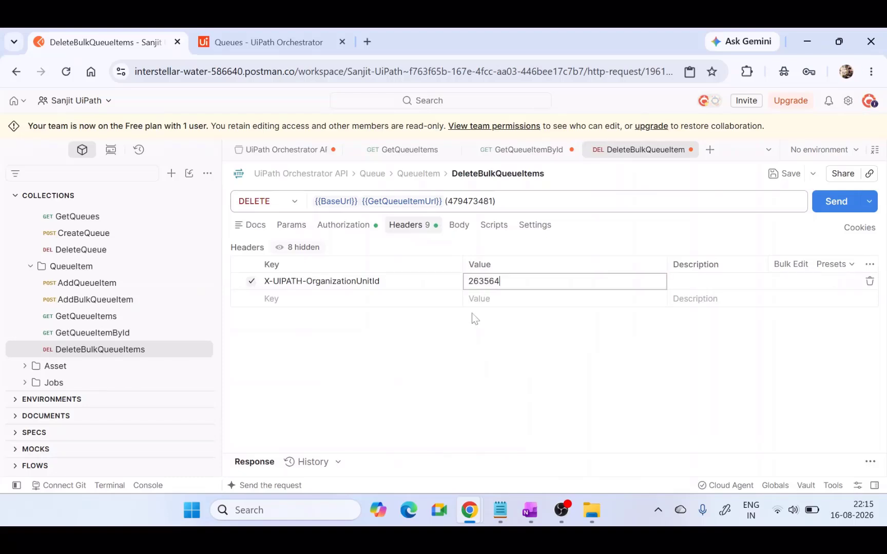
Send the DeleteBulkQueueItems request for item 479473481 and expand its response.
left_click(460, 333)
left_click(841, 205)
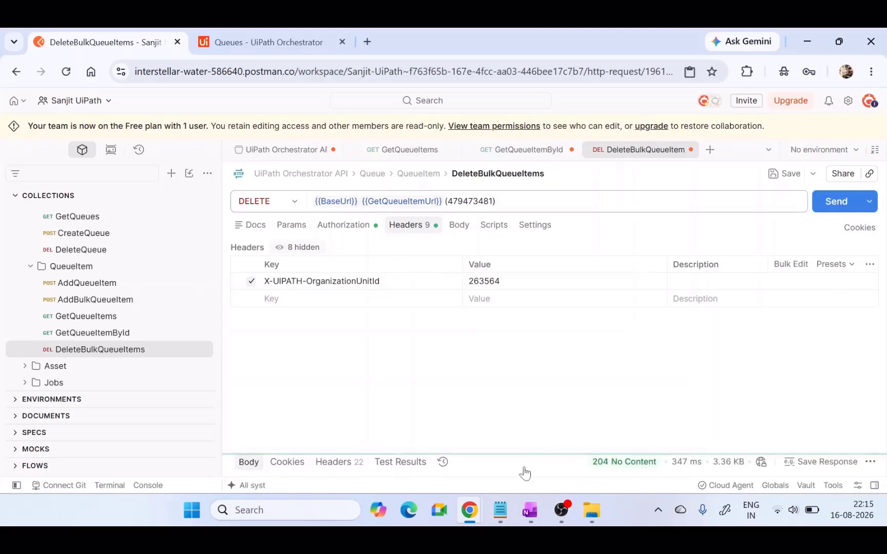
left_click(607, 468)
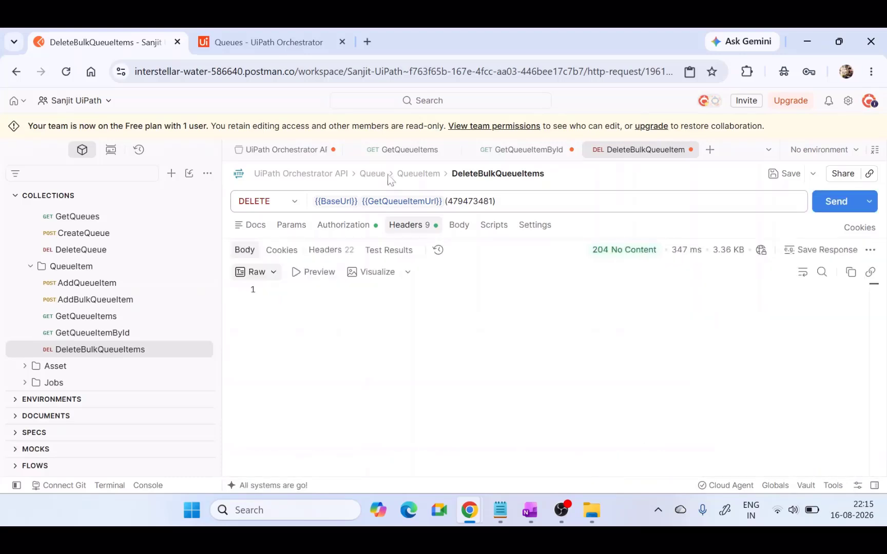
Switch to Orchestrator, refresh the Shared folder's queue list and check the item statuses in AP_Shared's transactions.
left_click(259, 42)
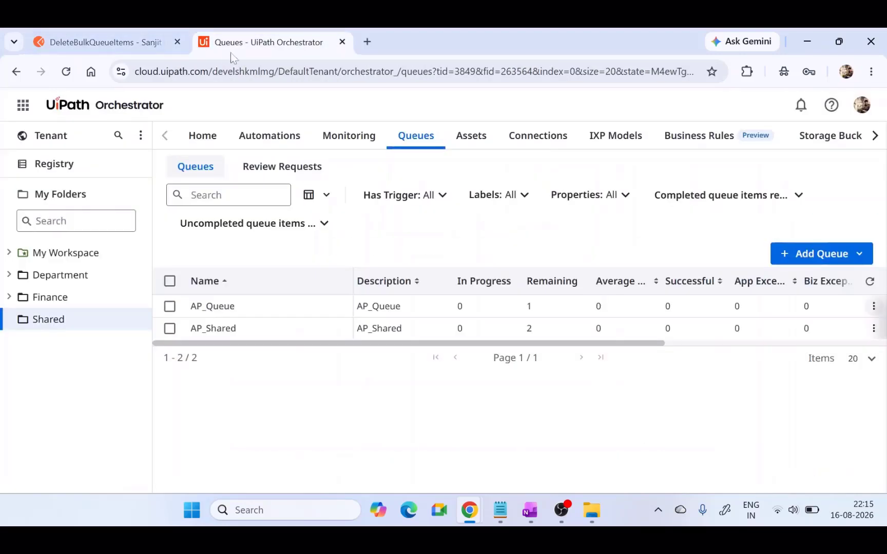
left_click(869, 282)
left_click(874, 328)
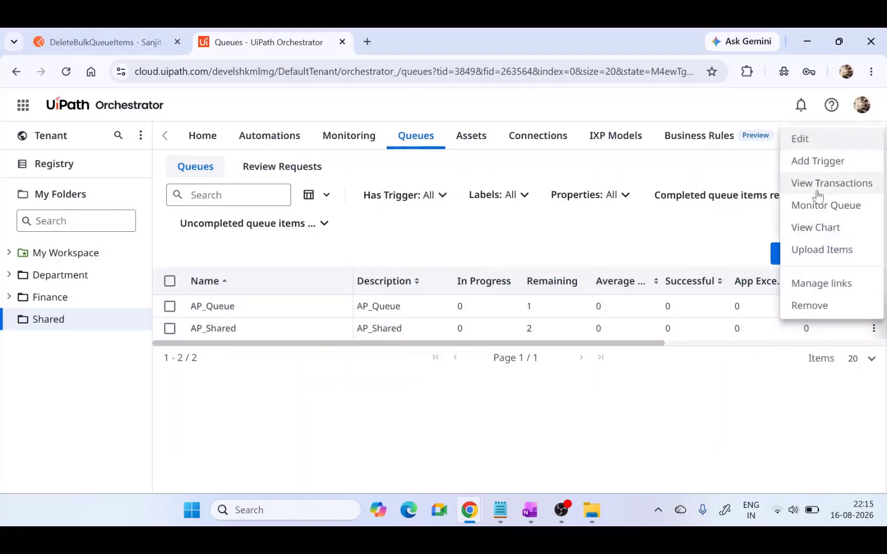
left_click(820, 185)
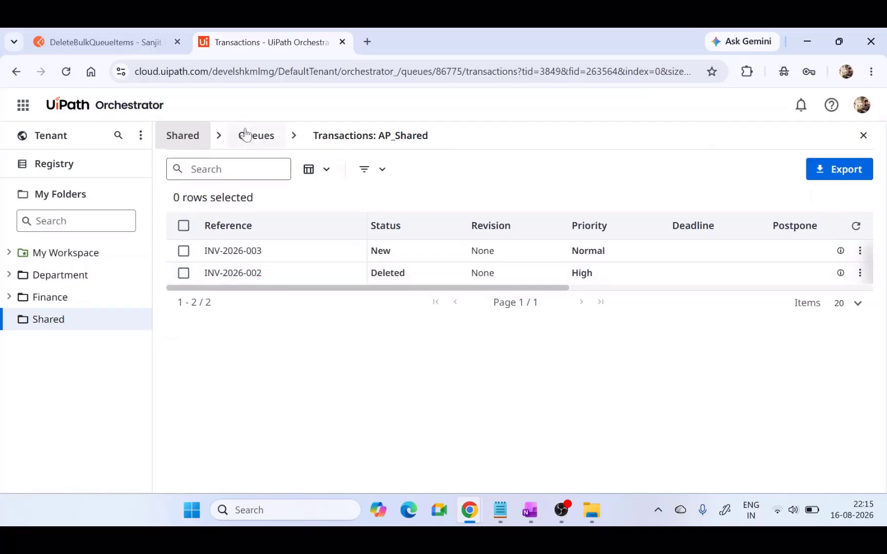
Check AP_Queue's transactions and return to the Shared folder's queue list.
left_click(268, 136)
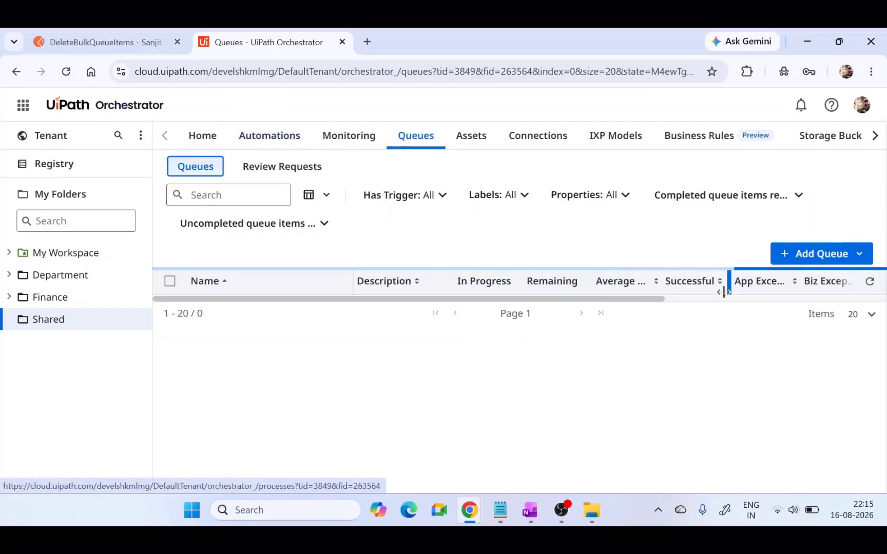
left_click(874, 309)
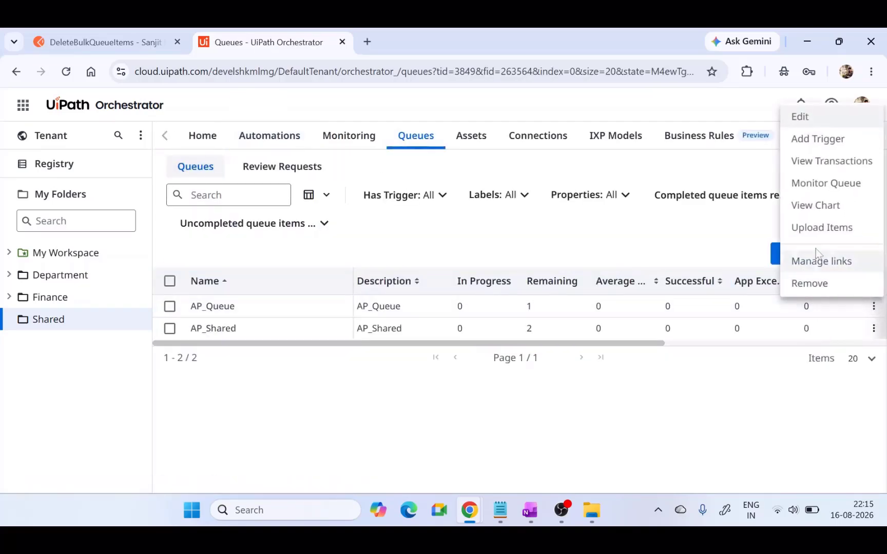
left_click(820, 162)
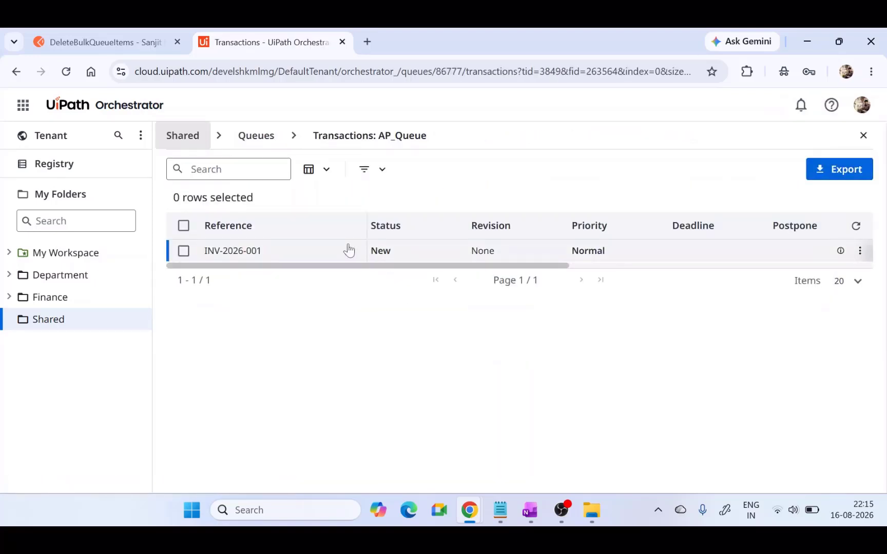
left_click(256, 135)
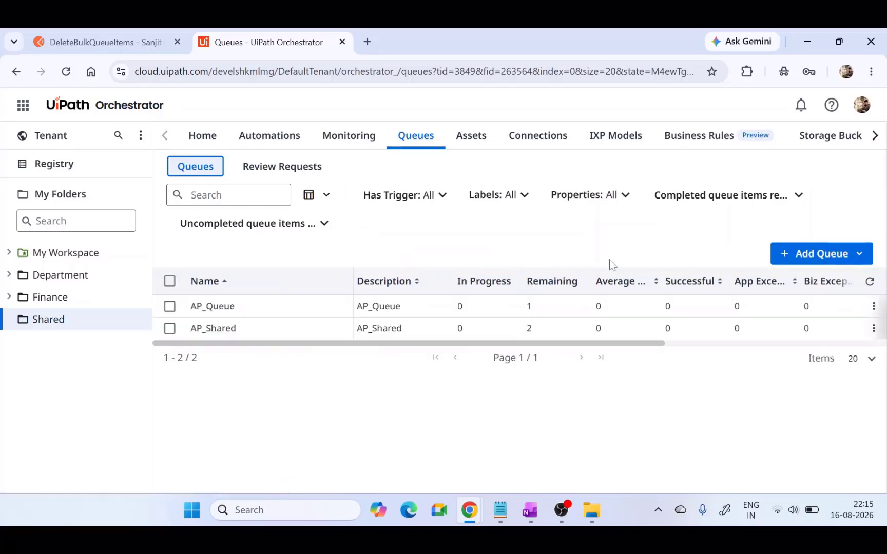
Inspect the details and status of INV-2026-002 in AP_Shared's transactions, widening the Status column, and close the details.
left_click(874, 328)
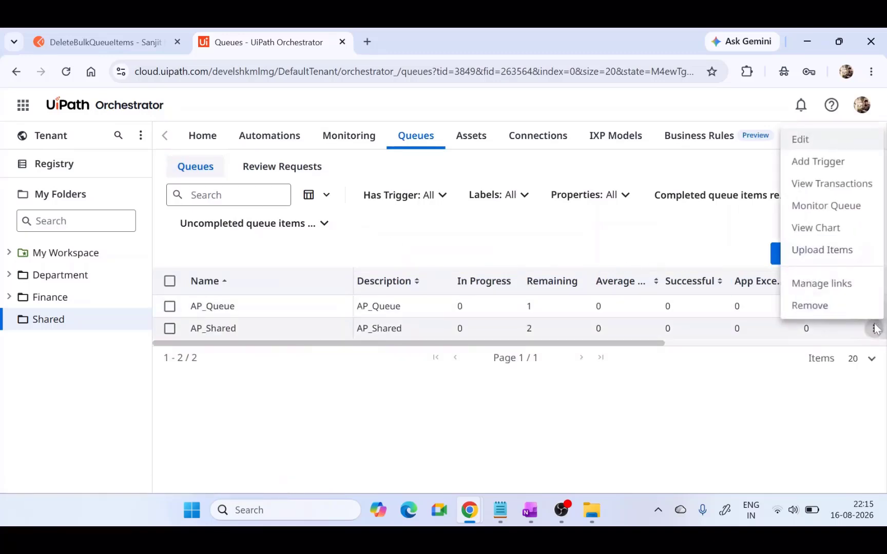
left_click(844, 183)
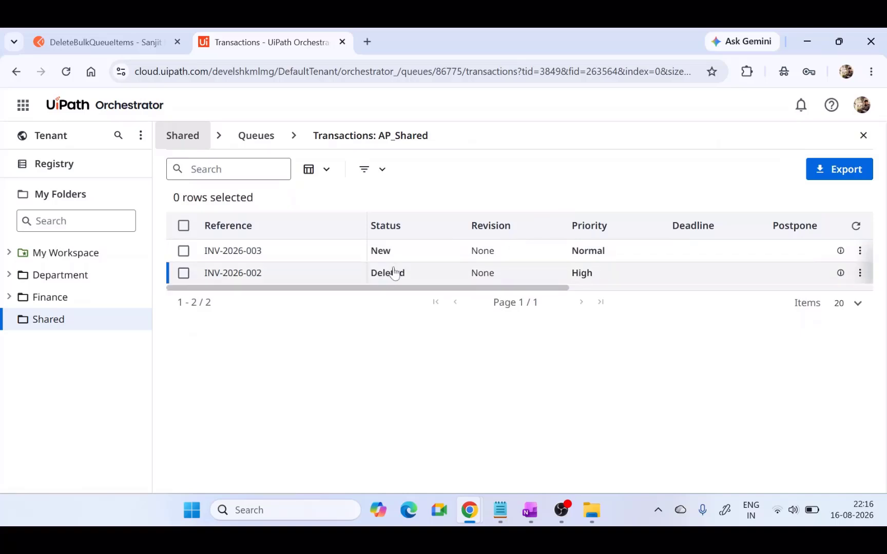
left_click_drag(411, 281, 368, 280)
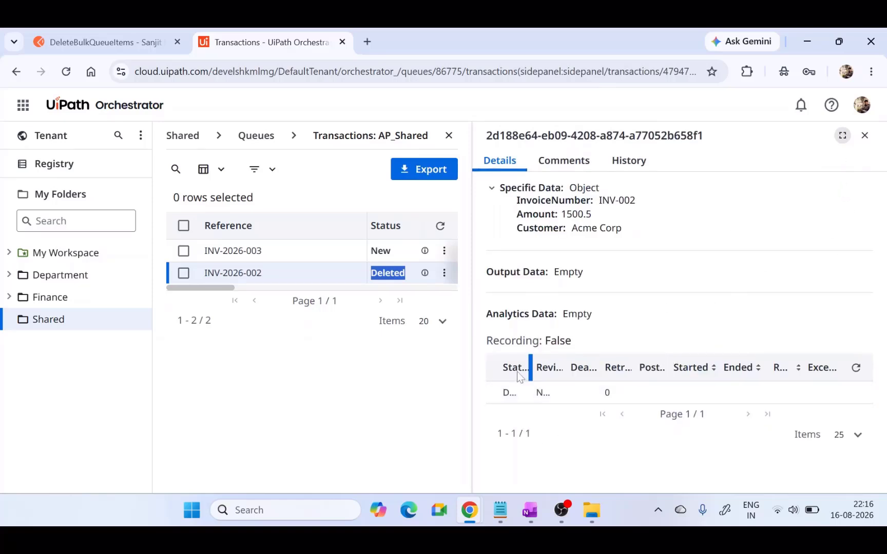
left_click_drag(531, 368, 553, 367)
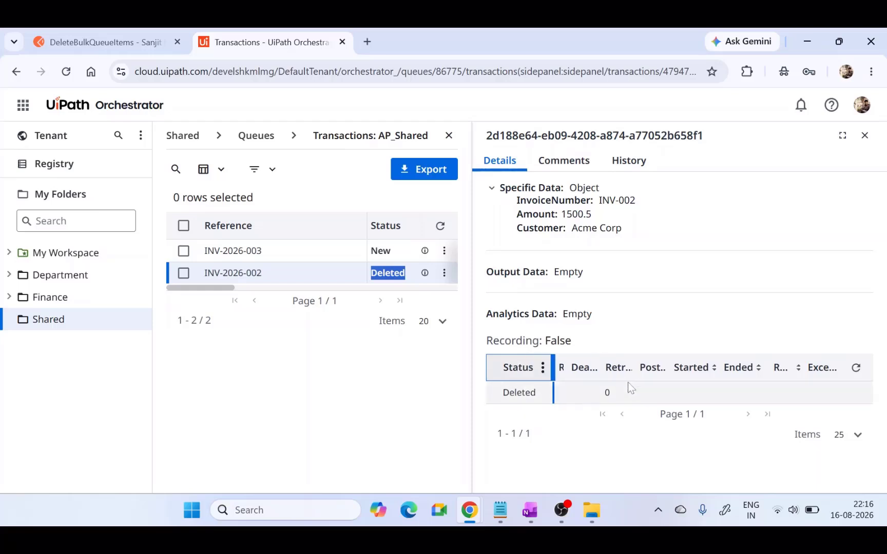
left_click(797, 204)
left_click(864, 135)
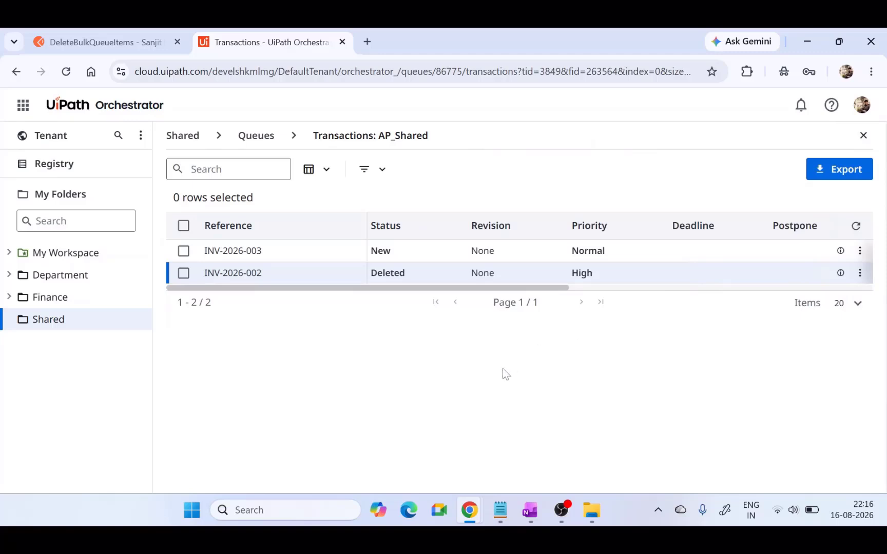
Switch to OneNote and open the Error section of the UiPath notebook.
left_click(106, 44)
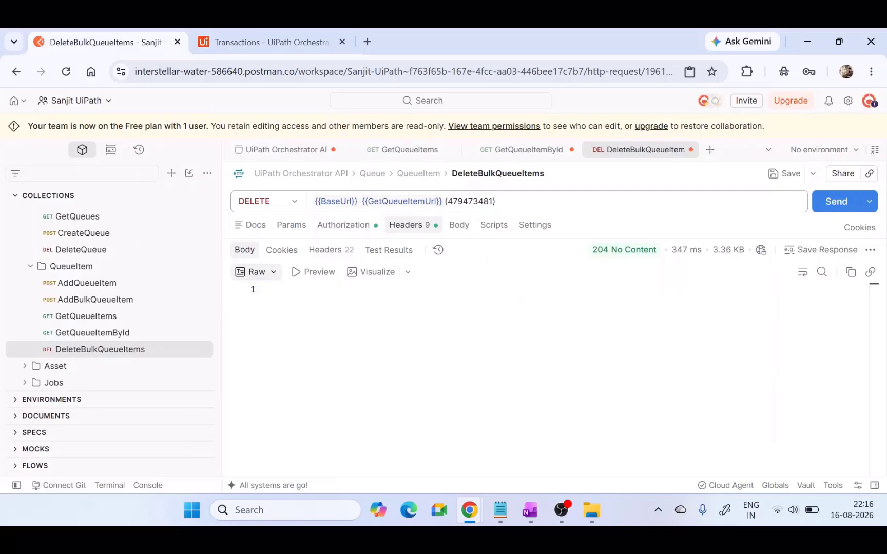
left_click(530, 511)
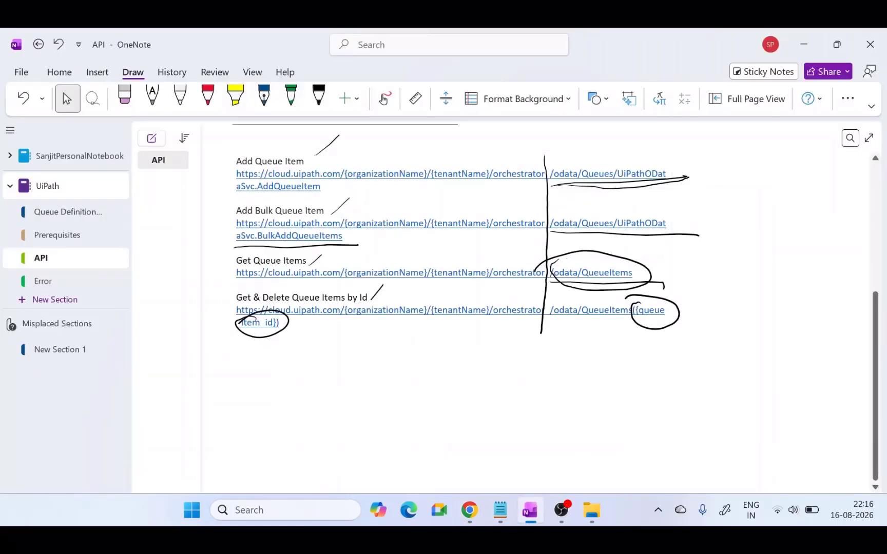
left_click(56, 281)
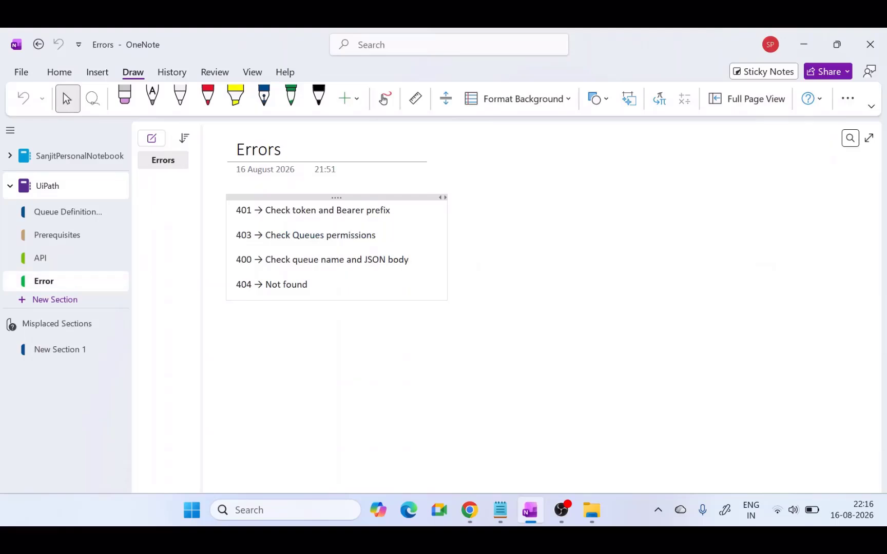
Draw a black pen tick beside each of the 401, 403, 400 and 404 error notes.
left_click(319, 96)
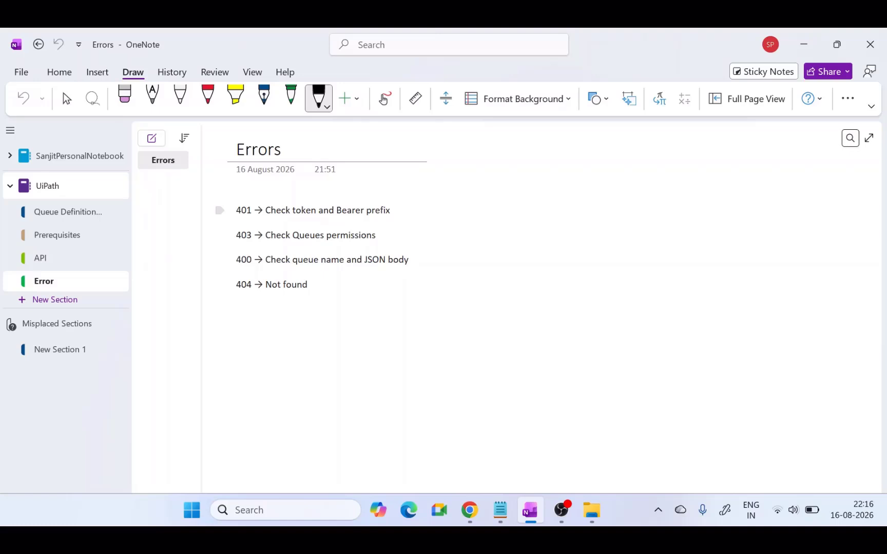
mouse_move(397, 208)
left_mouse_down()
mouse_move(405, 216)
mouse_move(440, 181)
left_mouse_up()
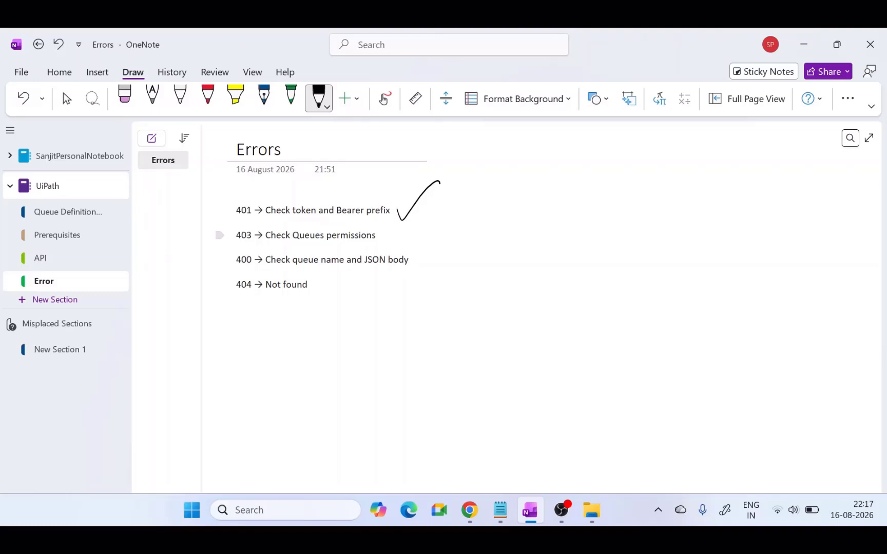
left_click_drag(375, 237, 413, 226)
left_click_drag(411, 260, 461, 225)
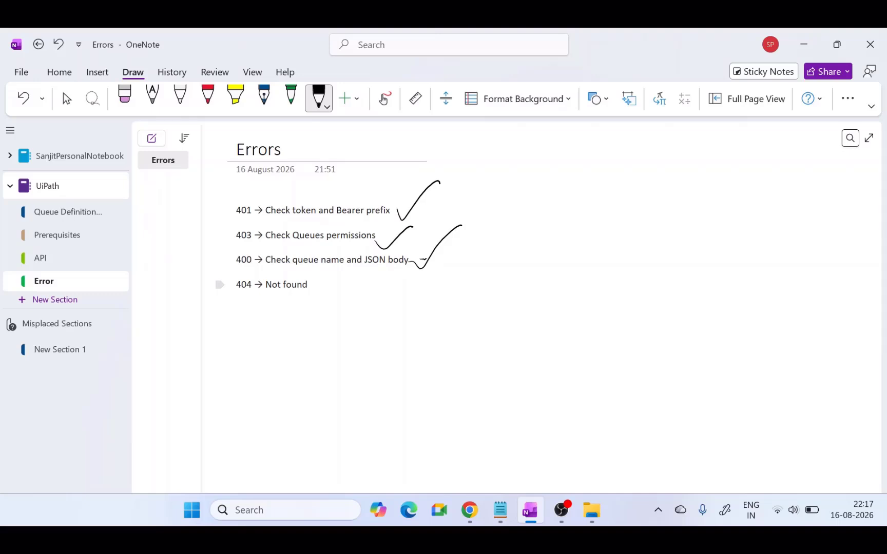
mouse_move(314, 292)
left_mouse_down()
mouse_move(324, 297)
mouse_move(369, 262)
left_mouse_up()
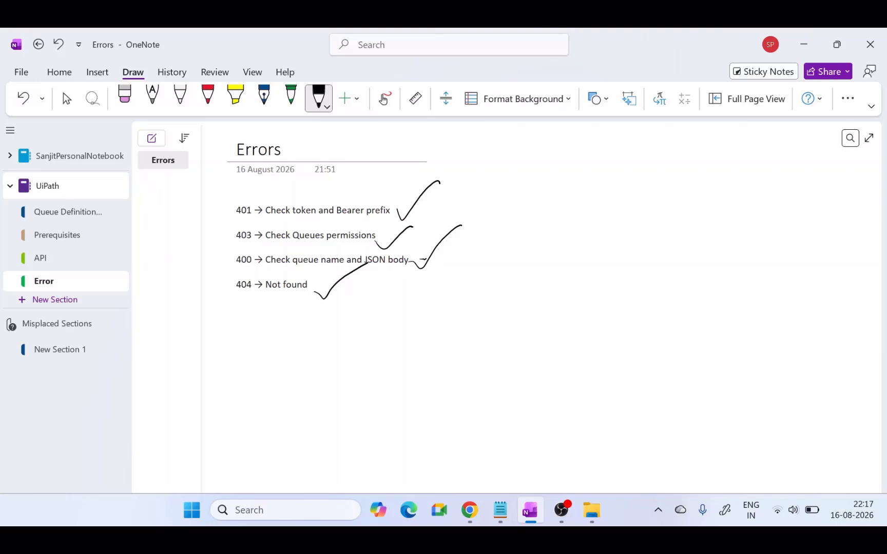